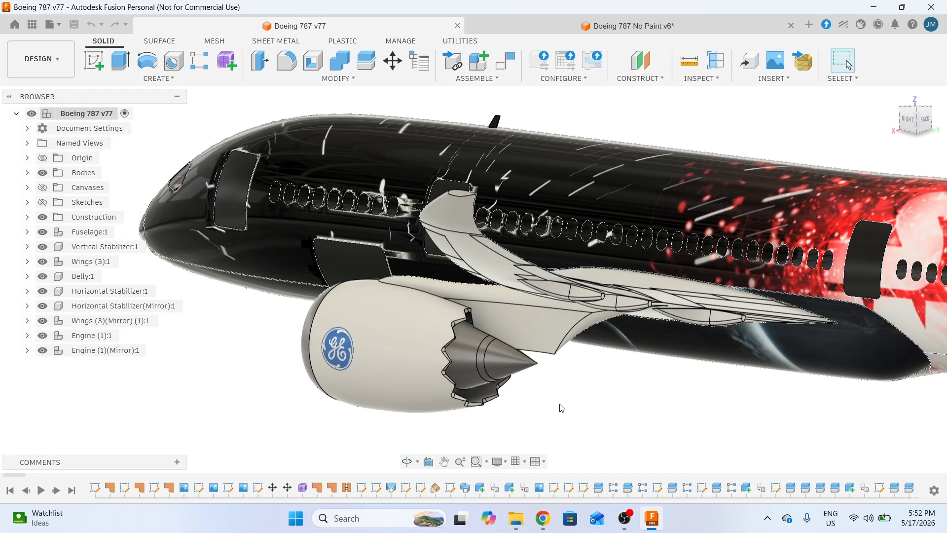
# - Orbit, pan and zoom to inspect the serrated exhaust edge, nacelle, wing and fuselage
pyautogui.moveTo(565, 397); pyautogui.dragTo(613, 365, button='middle')
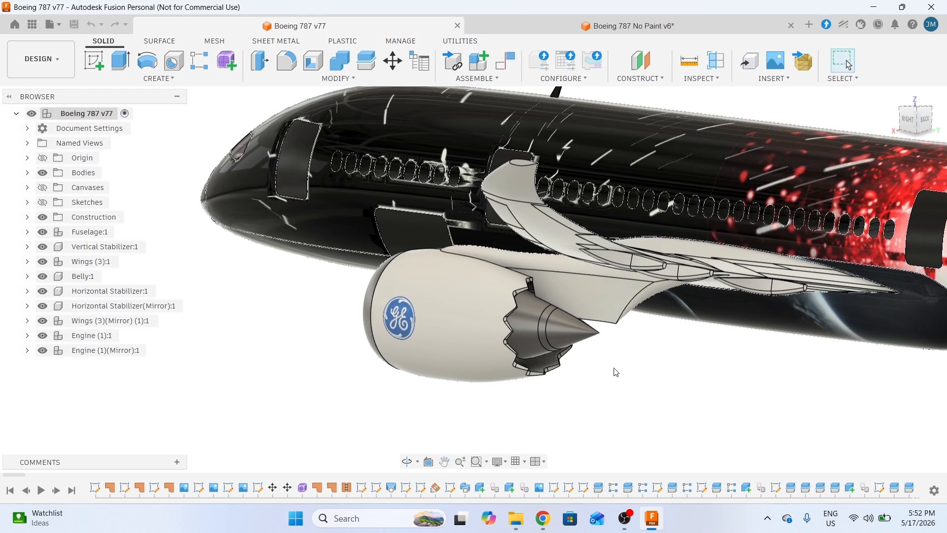
pyautogui.scroll(3, 616, 372)
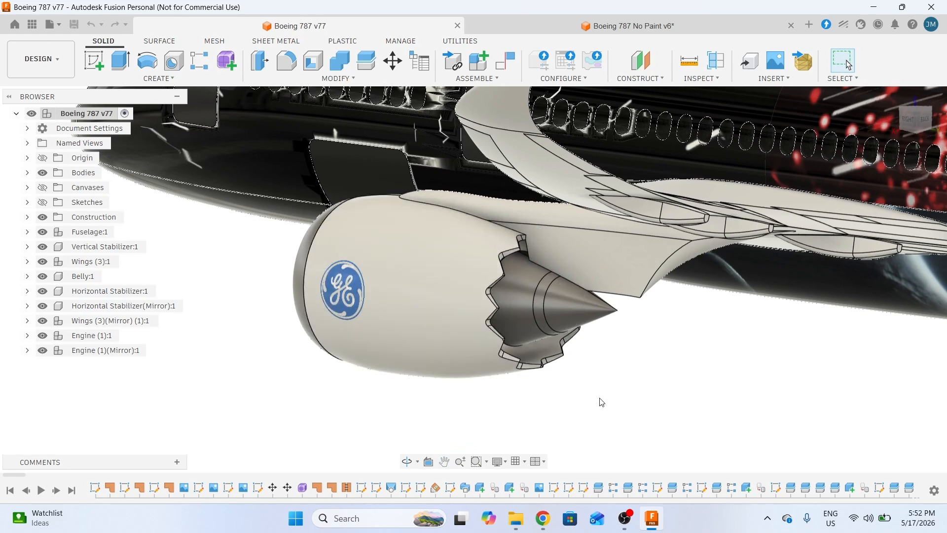
pyautogui.keyDown('shift'); pyautogui.moveTo(607, 396); pyautogui.dragTo(594, 397, button='middle'); pyautogui.keyUp('shift')
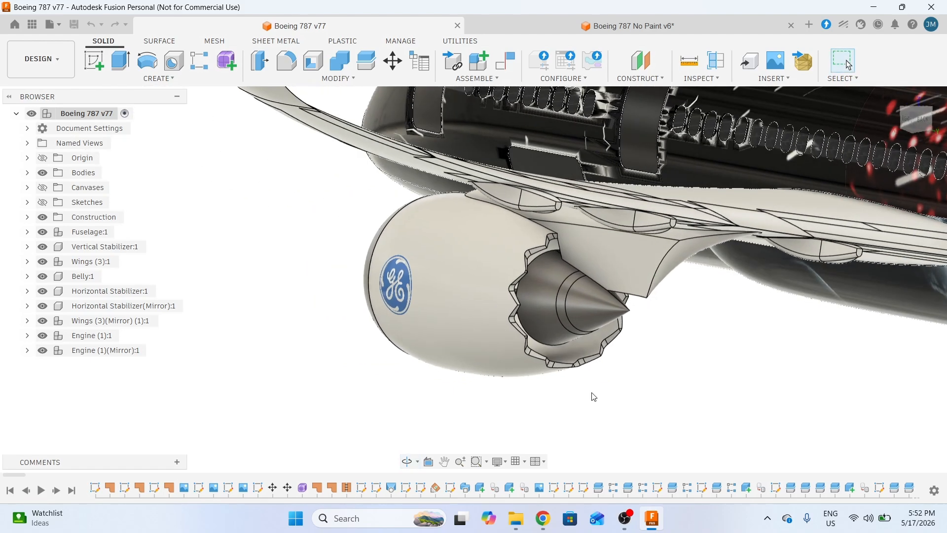
pyautogui.scroll(4, 582, 382)
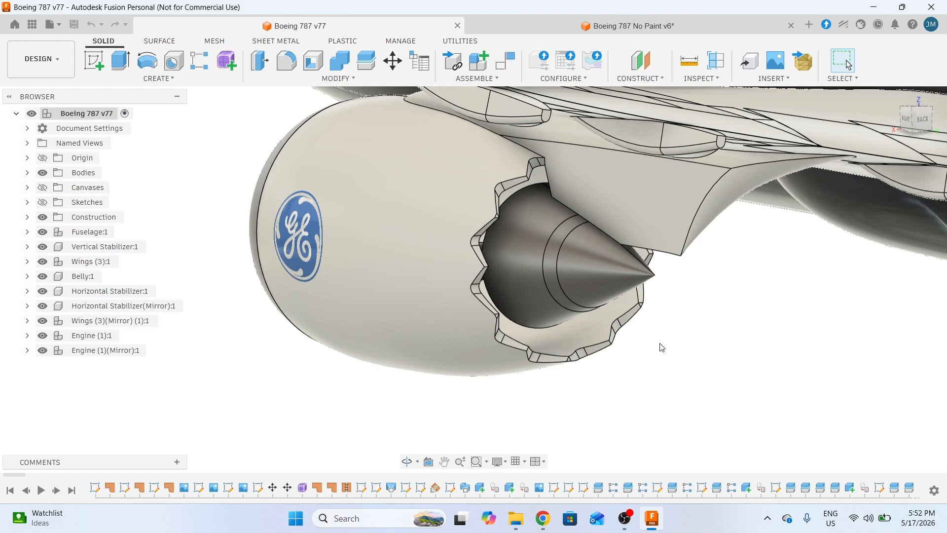
pyautogui.keyDown('shift'); pyautogui.moveTo(648, 391); pyautogui.dragTo(681, 370, button='middle'); pyautogui.keyUp('shift')
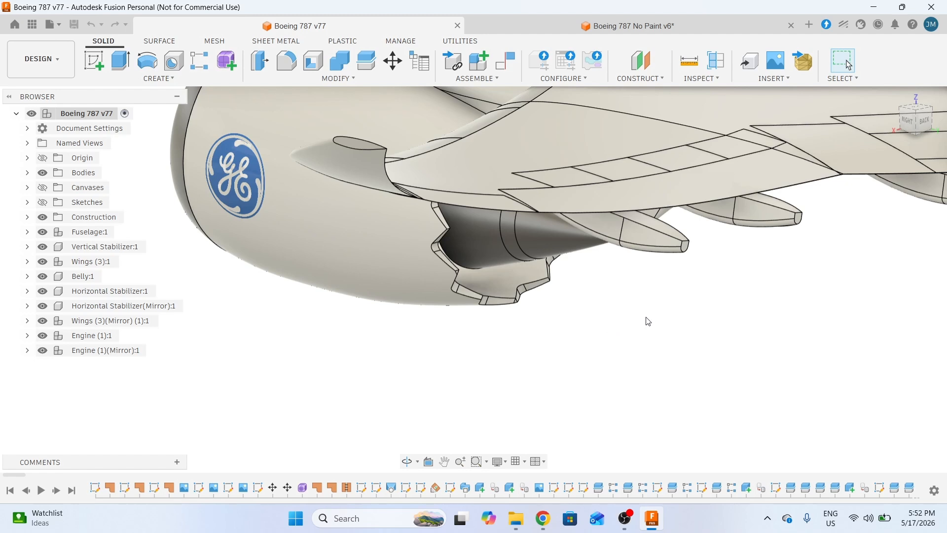
pyautogui.keyDown('shift'); pyautogui.moveTo(647, 319); pyautogui.dragTo(573, 391, button='middle'); pyautogui.keyUp('shift')
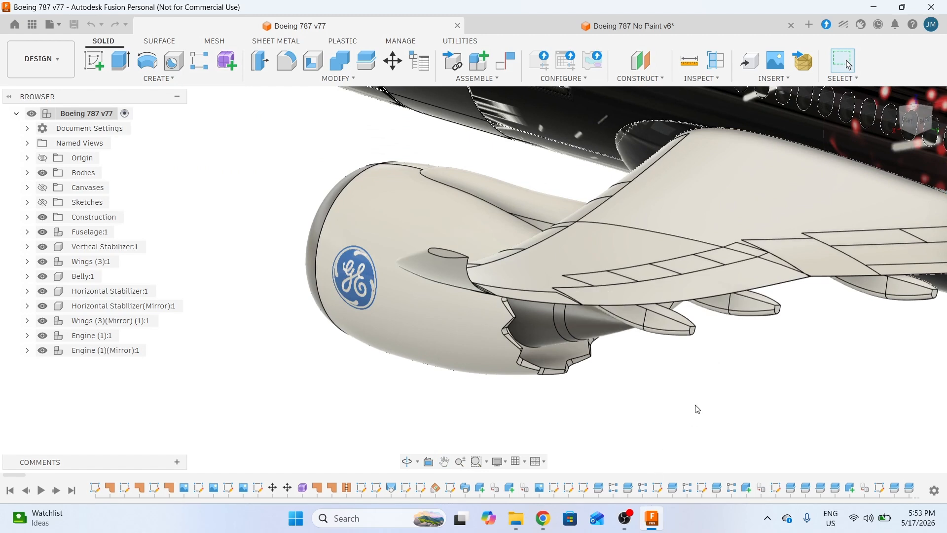
pyautogui.keyDown('shift'); pyautogui.moveTo(685, 395); pyautogui.dragTo(663, 243, button='middle'); pyautogui.keyUp('shift')
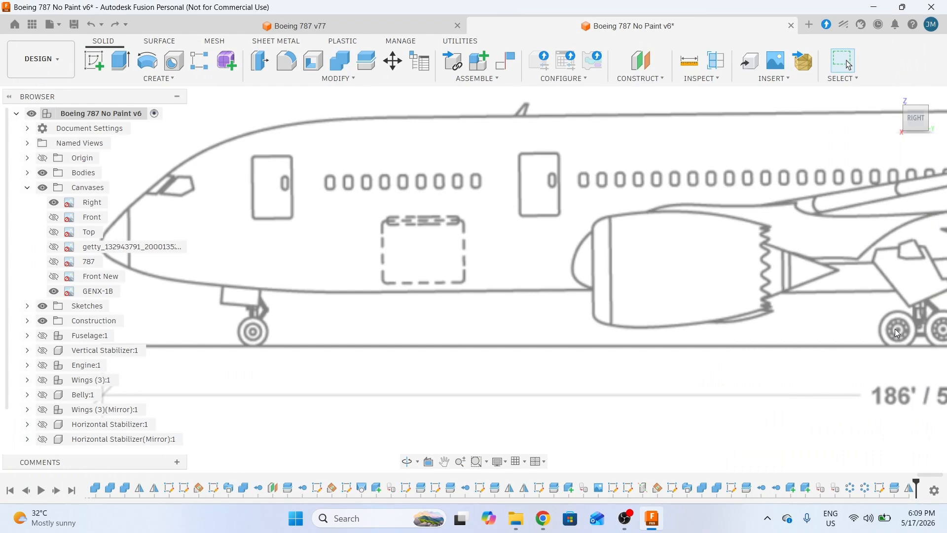
# - Start a new sketch on the side-view origin plane
pyautogui.click(92, 68)
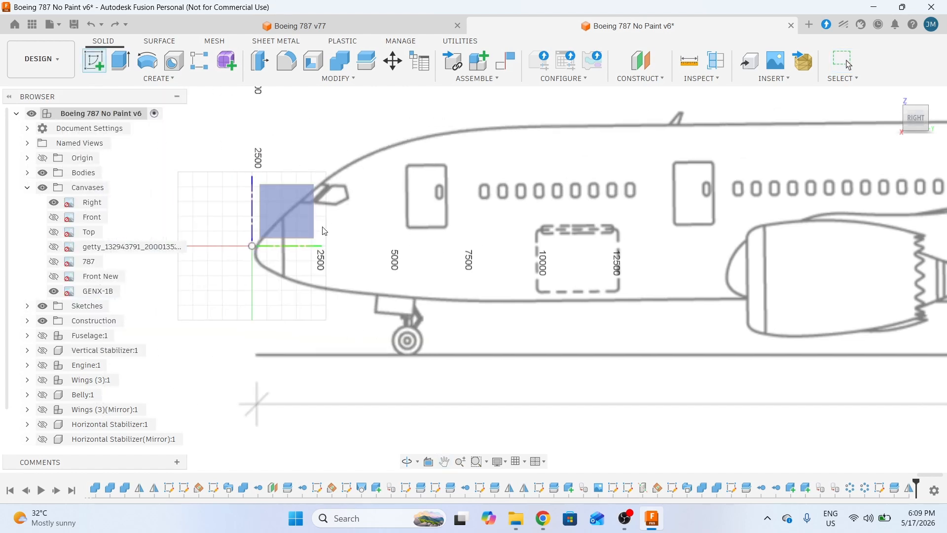
pyautogui.click(289, 213)
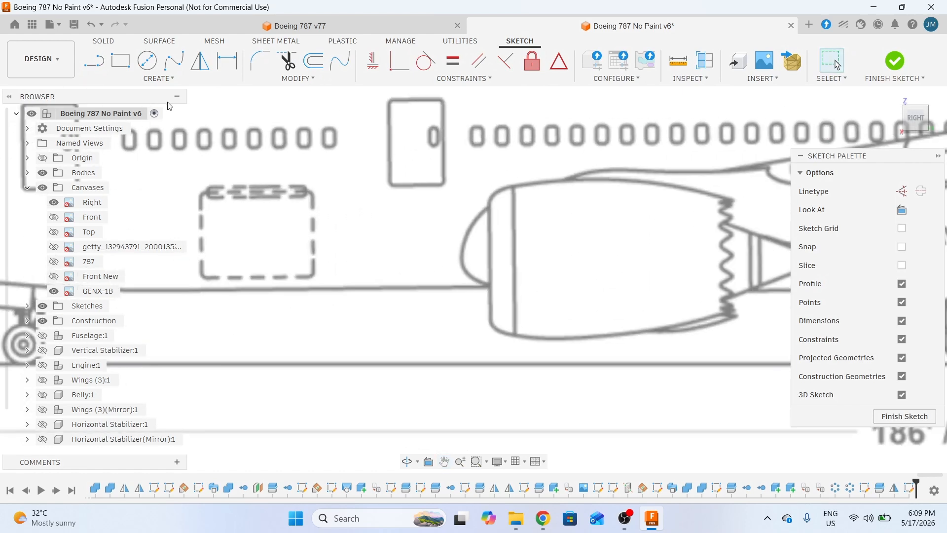
pyautogui.click(94, 63)
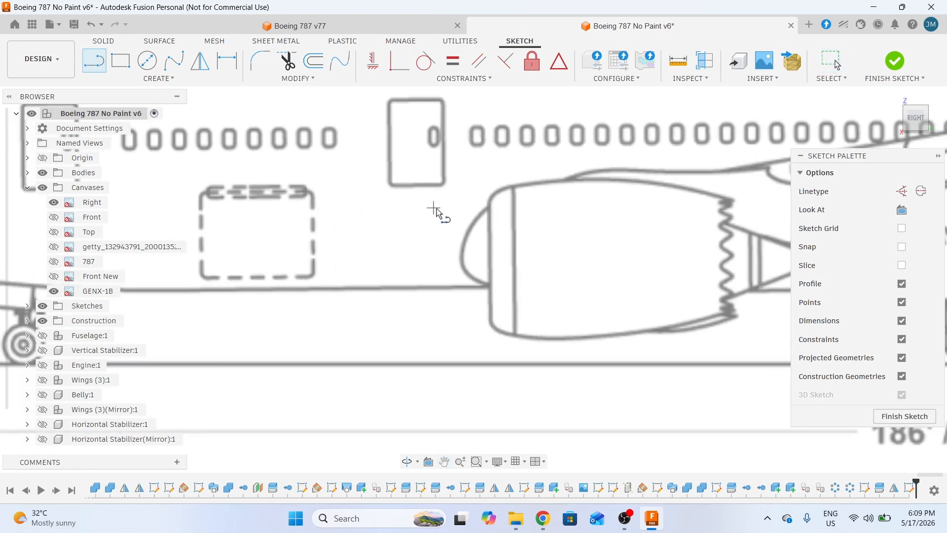
pyautogui.scroll(5, 489, 224)
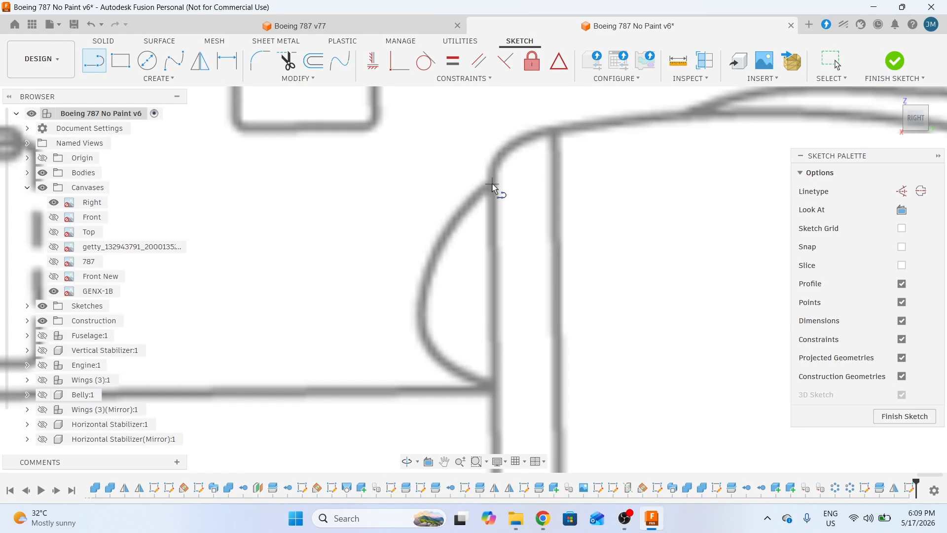
pyautogui.scroll(2, 495, 191)
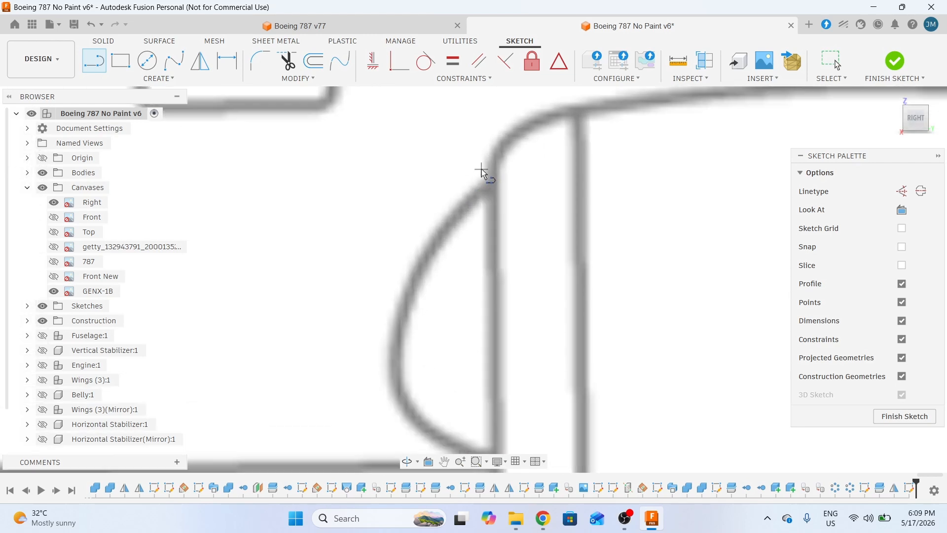
# - Draw a vertical line from the top to the bottom of the nacelle inlet
pyautogui.click(481, 171)
pyautogui.scroll(-2, 482, 172)
pyautogui.scroll(3, 505, 348)
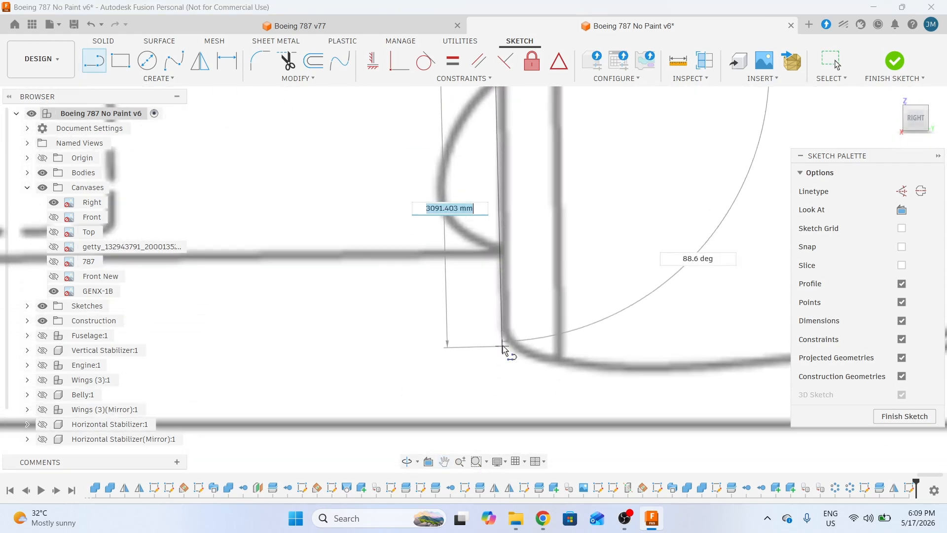
pyautogui.scroll(-3, 490, 325)
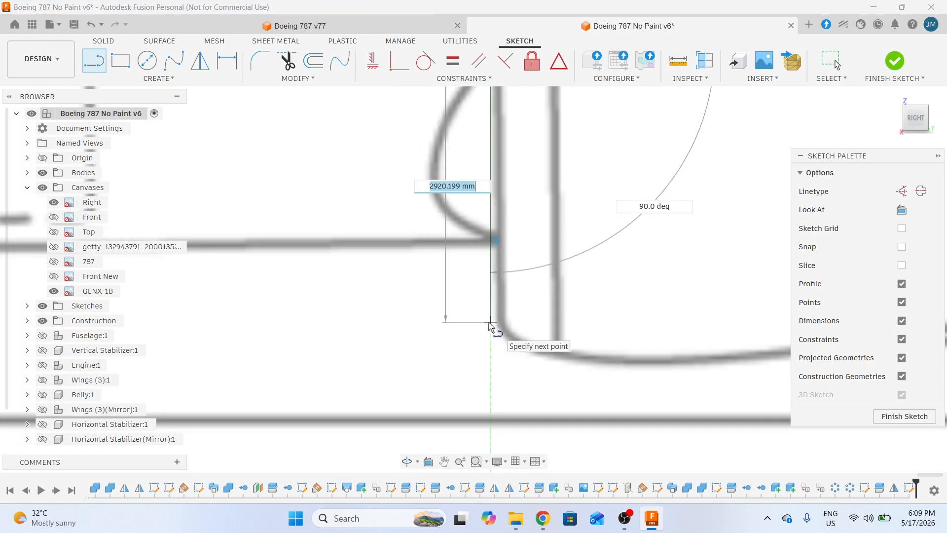
pyautogui.scroll(2, 490, 326)
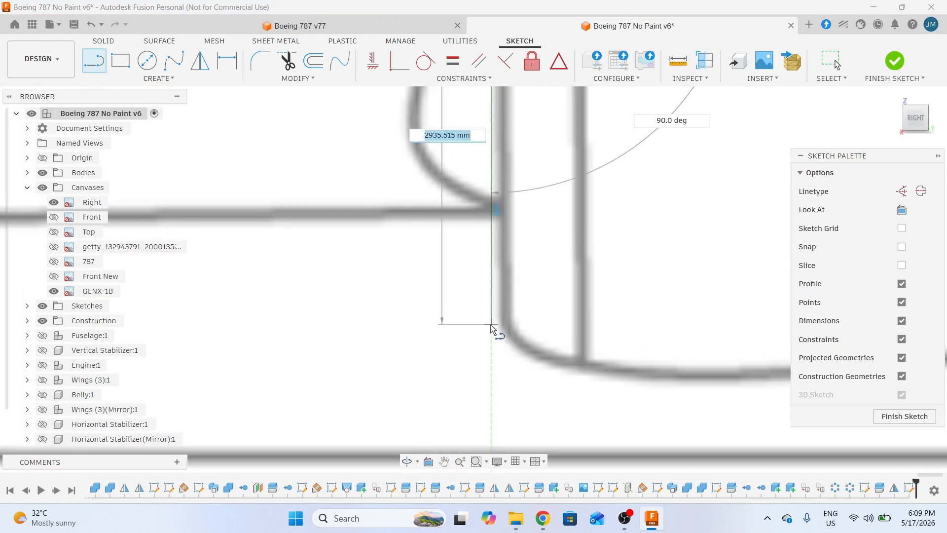
pyautogui.click(491, 324)
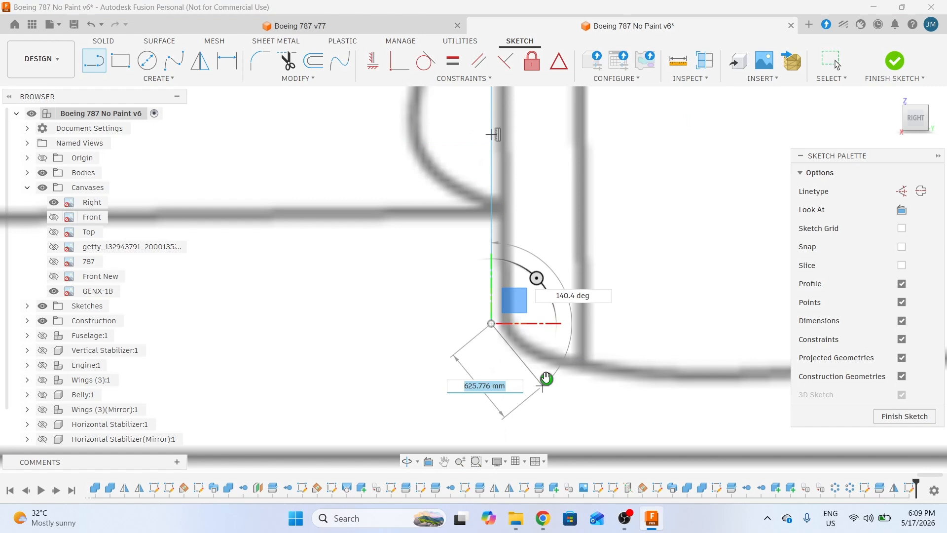
pyautogui.scroll(-3, 545, 377)
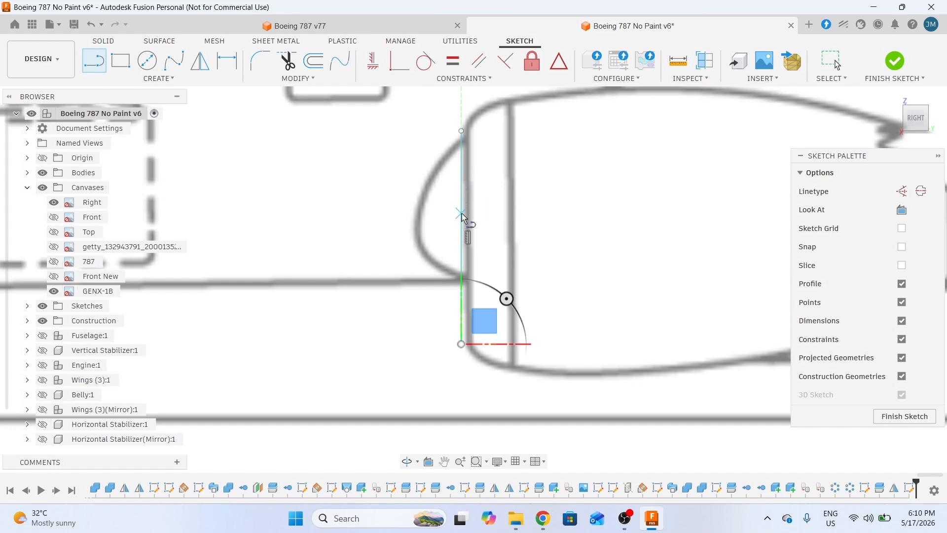
pyautogui.scroll(2, 463, 217)
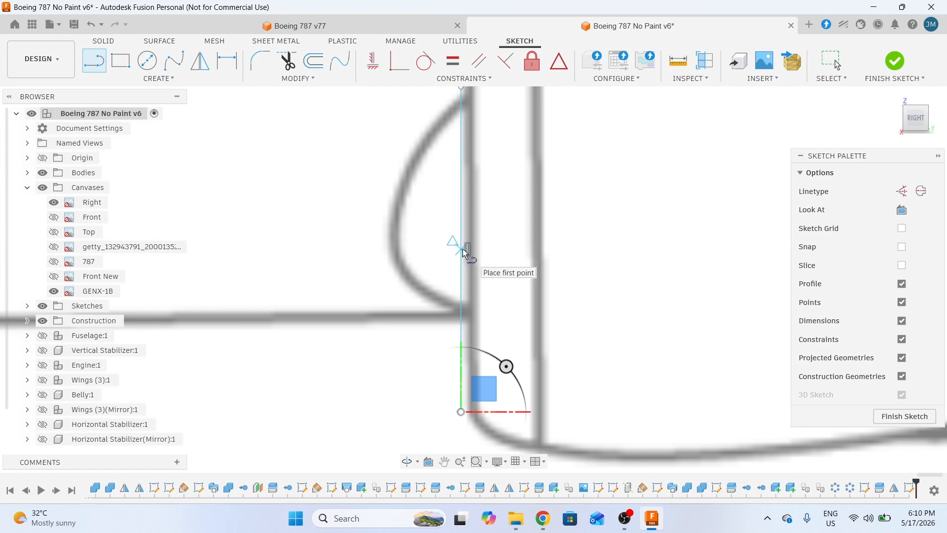
# - Draw a horizontal centre line from the vertical line's midpoint to the serrated rear edge
pyautogui.click(466, 252)
pyautogui.scroll(-4, 465, 252)
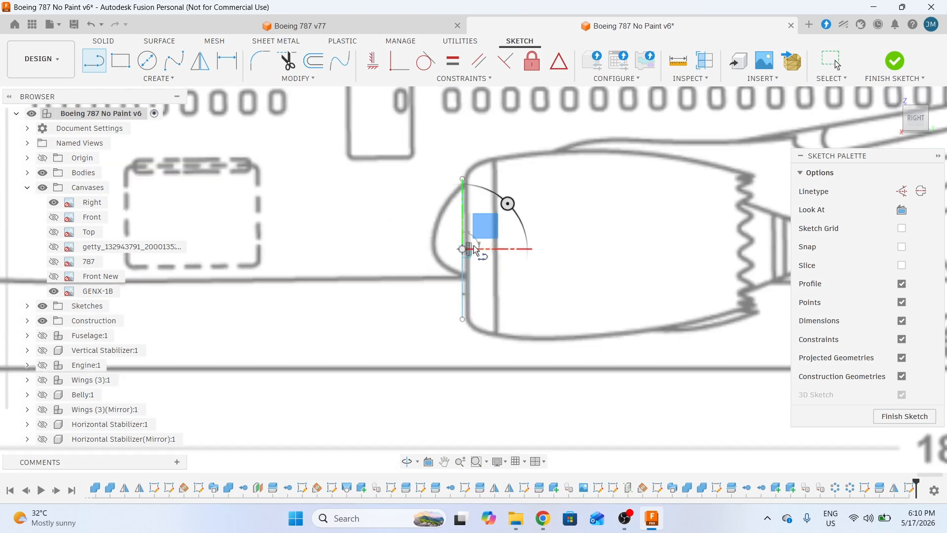
pyautogui.moveTo(645, 249); pyautogui.dragTo(450, 258, button='middle')
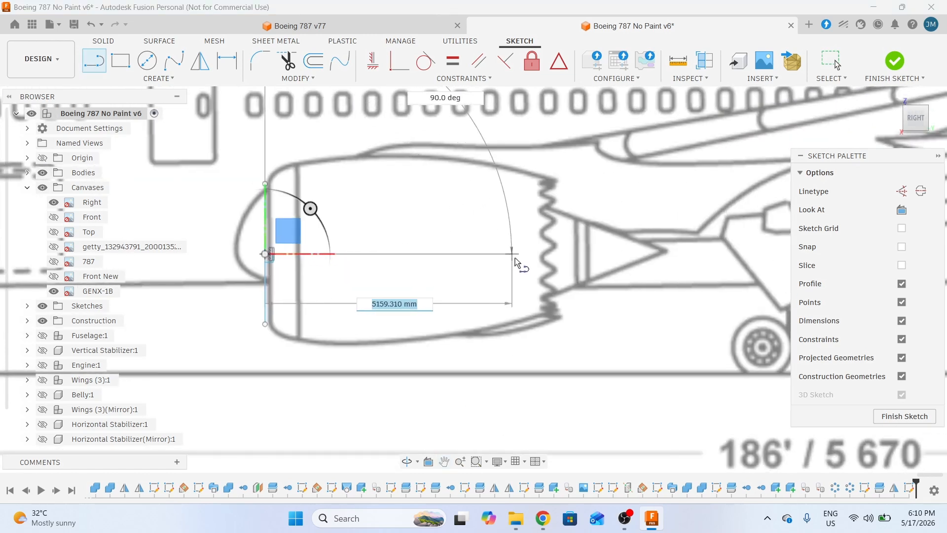
pyautogui.scroll(2, 548, 255)
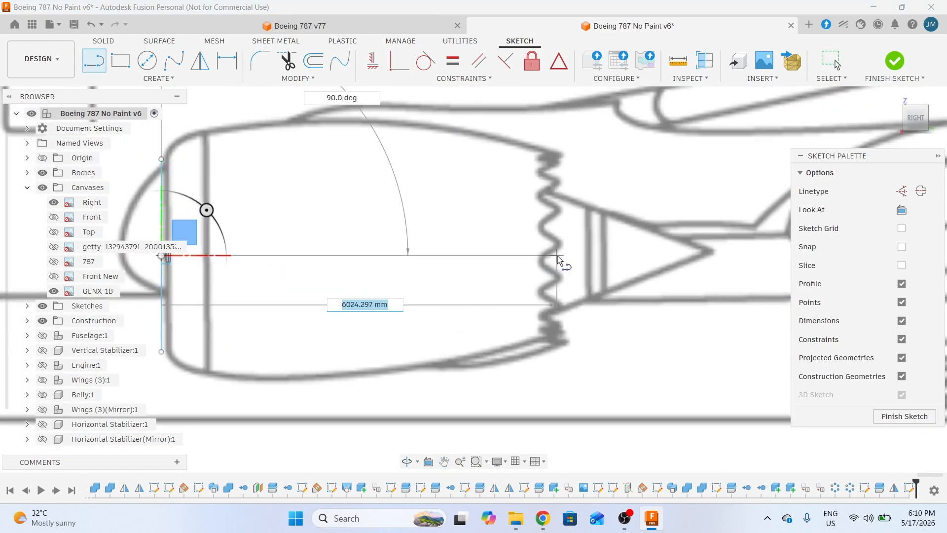
pyautogui.click(562, 256)
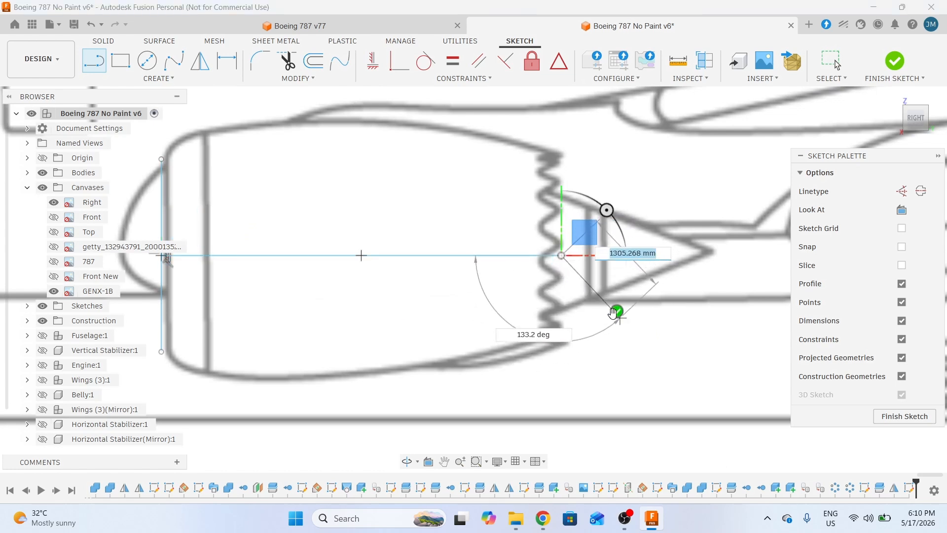
pyautogui.press('Escape')
pyautogui.scroll(-1, 616, 315)
pyautogui.hscroll(-3, 563, 335)
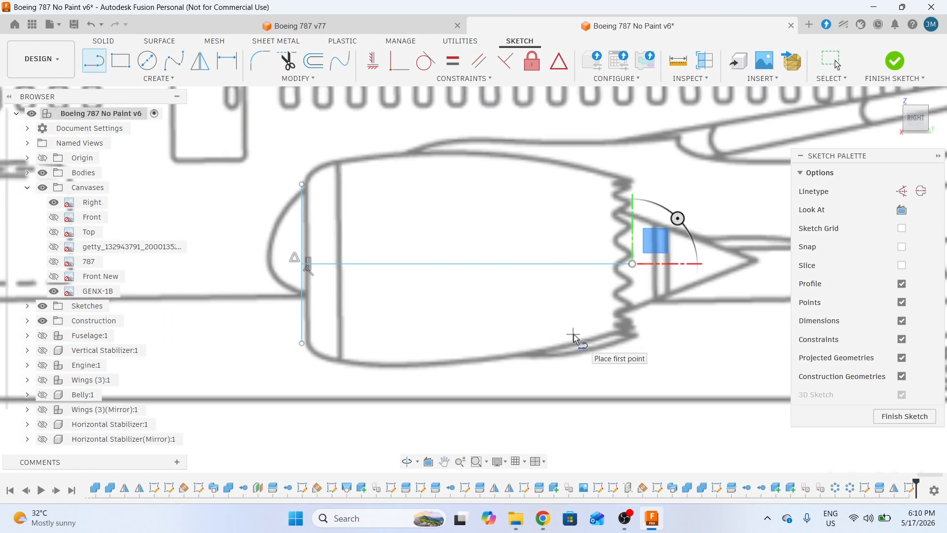
pyautogui.scroll(2, 538, 197)
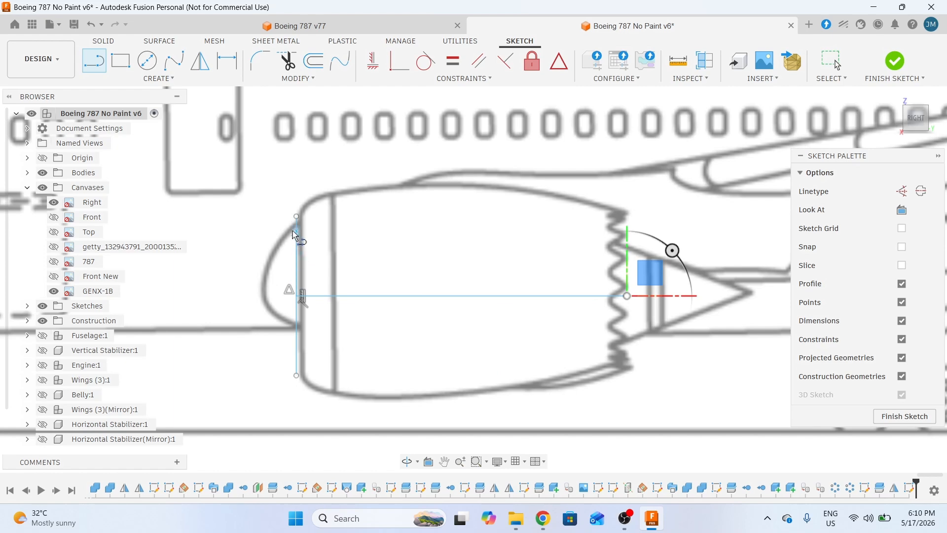
pyautogui.scroll(4, 296, 219)
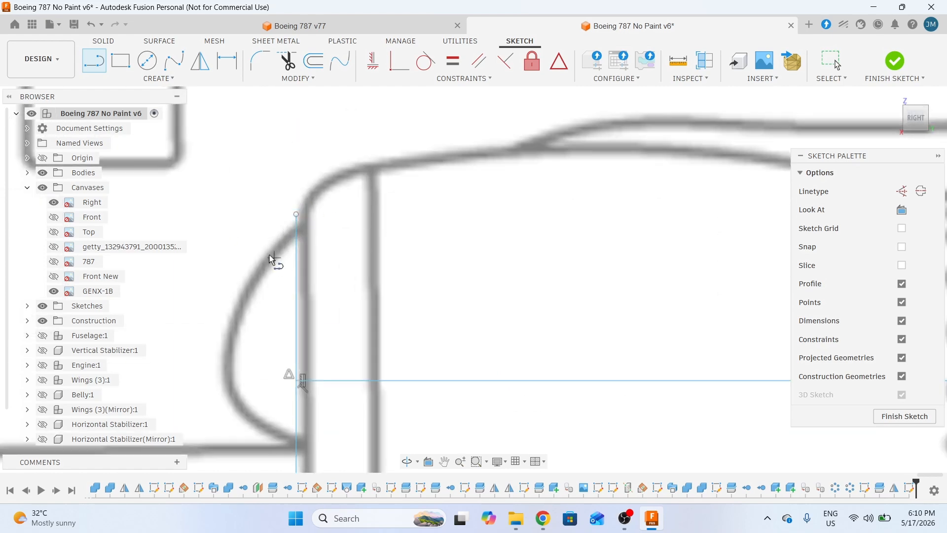
# - Draw a horizontal top line from the vertical line's top to the serrated edge's top
pyautogui.click(296, 214)
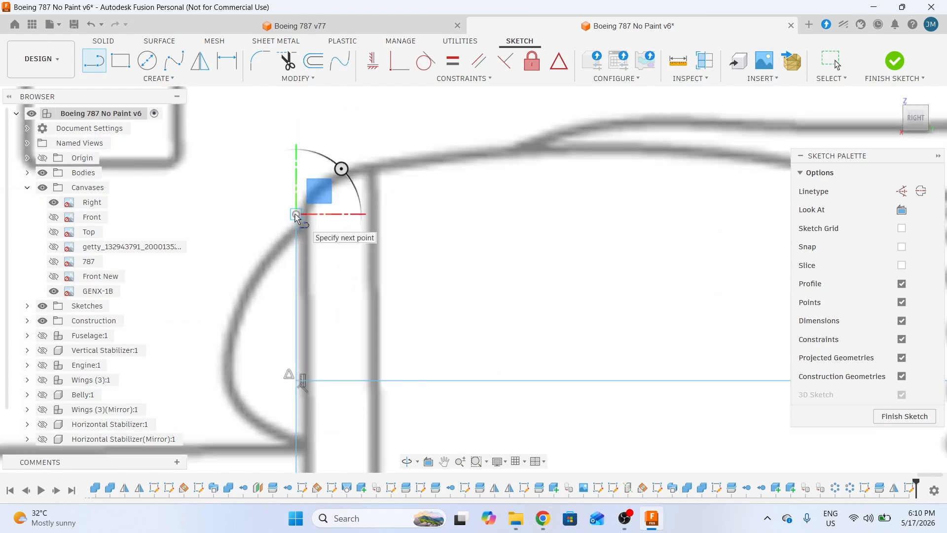
pyautogui.scroll(-4, 296, 213)
pyautogui.moveTo(568, 237); pyautogui.dragTo(446, 237, button='middle')
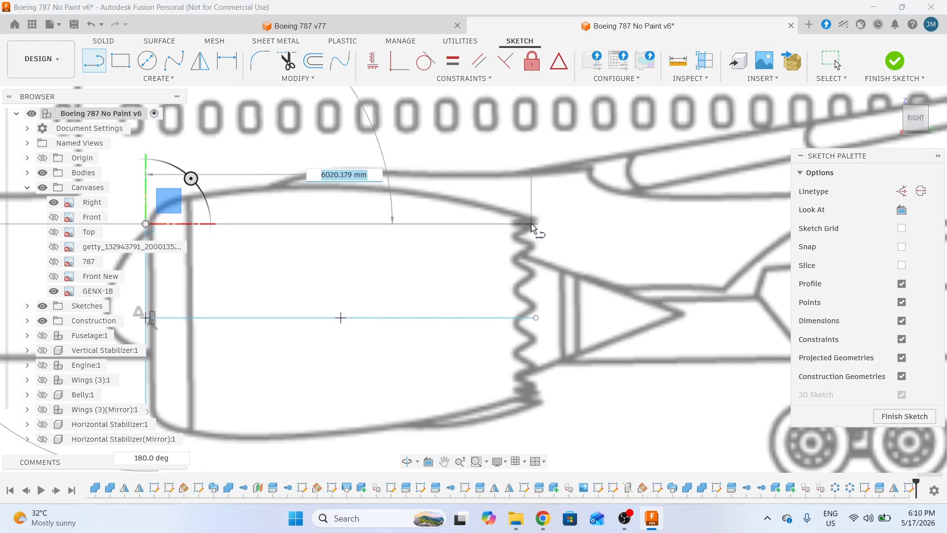
pyautogui.scroll(3, 536, 225)
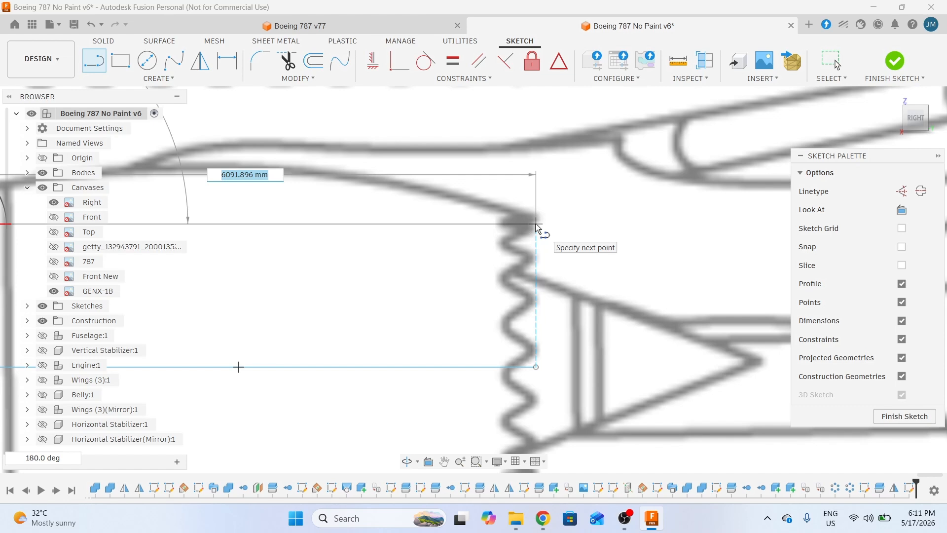
pyautogui.click(536, 225)
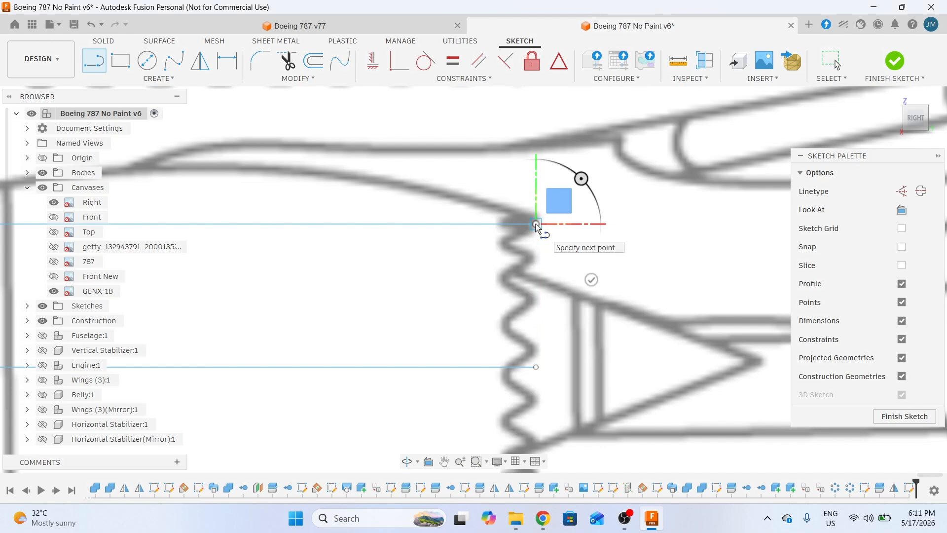
pyautogui.scroll(-2, 553, 249)
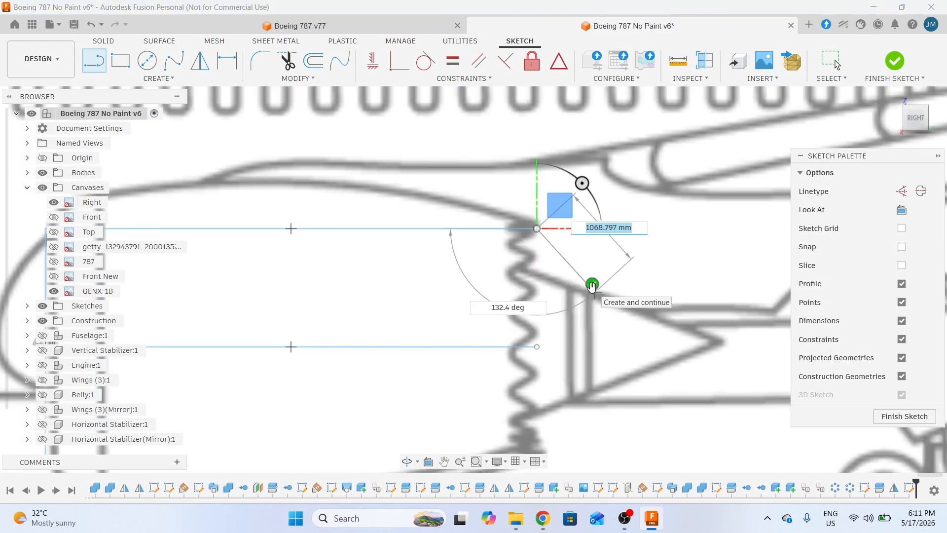
pyautogui.scroll(-1, 545, 320)
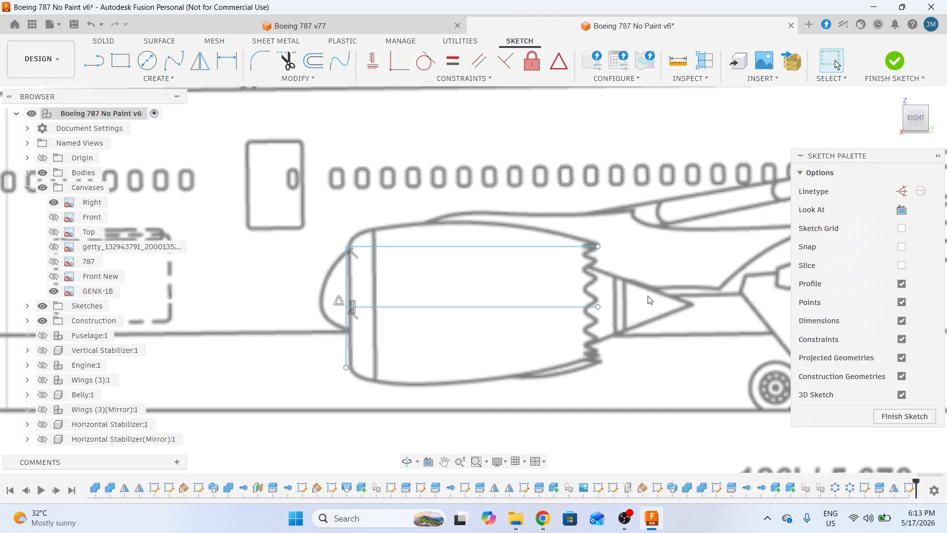
# - Draw a fit-point spline from the inlet's top corner to the rear edge's top corner
pyautogui.click(173, 61)
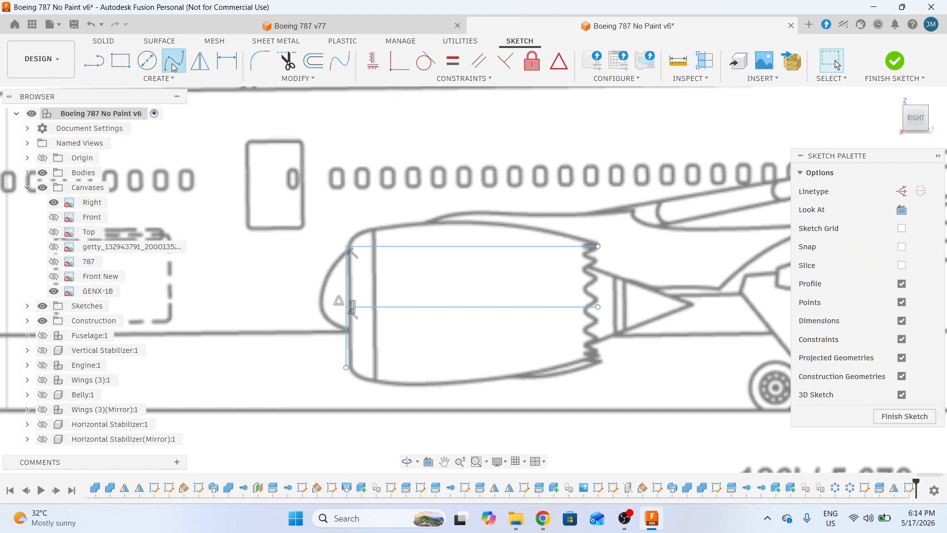
pyautogui.scroll(2, 336, 249)
pyautogui.scroll(2, 337, 249)
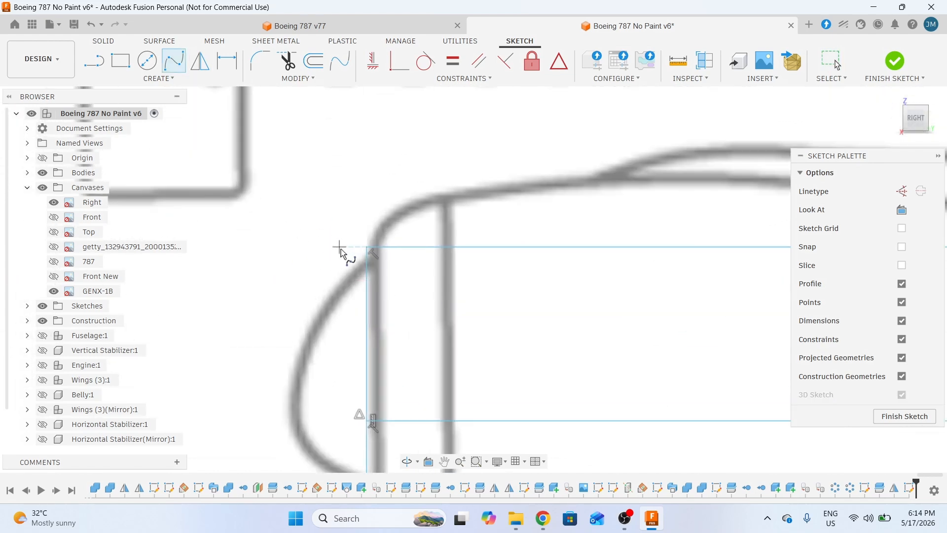
pyautogui.click(369, 248)
pyautogui.scroll(-3, 370, 248)
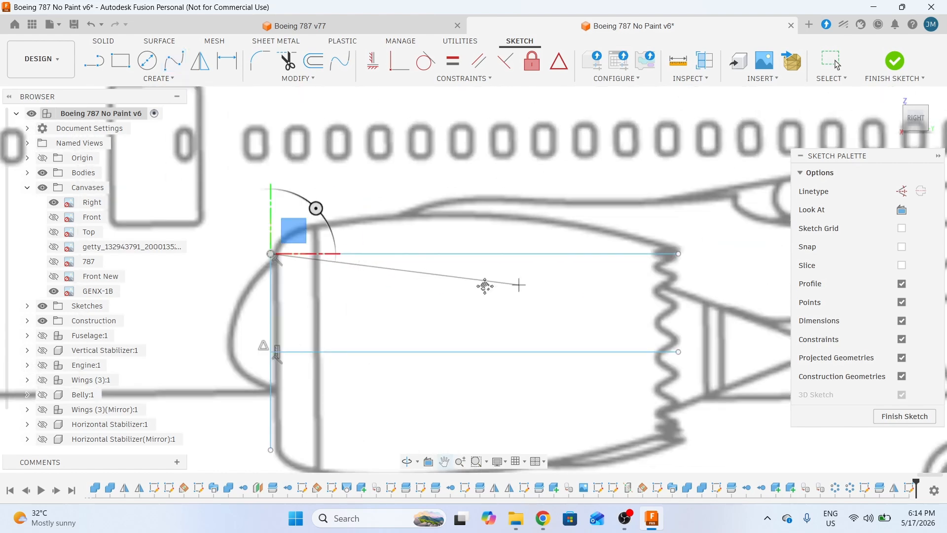
pyautogui.scroll(4, 492, 281)
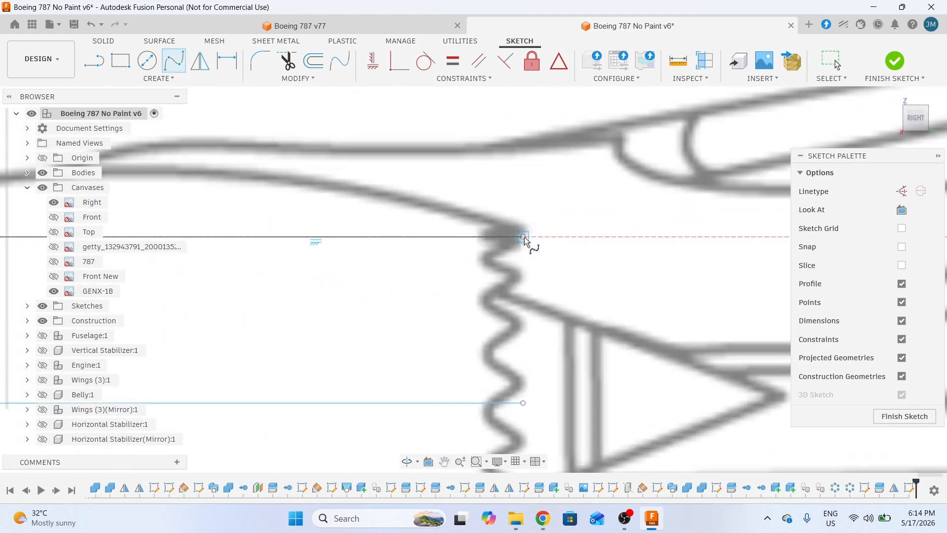
pyautogui.click(523, 239)
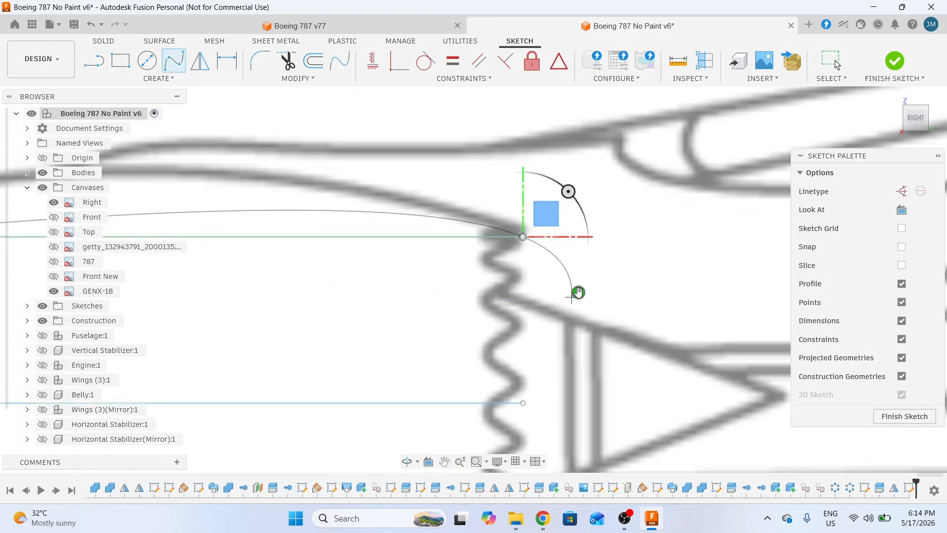
pyautogui.click(578, 292)
# - Bring the spline's front end into view and select its tangent handle
pyautogui.scroll(-2, 588, 295)
pyautogui.moveTo(588, 295)
pyautogui.mouseDown(button='middle')
pyautogui.moveTo(548, 296)
pyautogui.moveTo(566, 302)
pyautogui.mouseUp(button='middle')
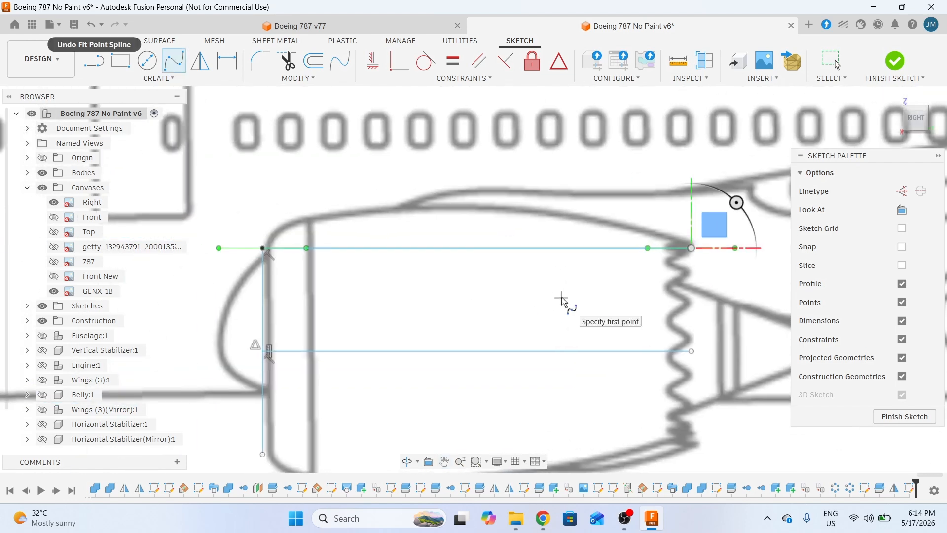
pyautogui.click(562, 297)
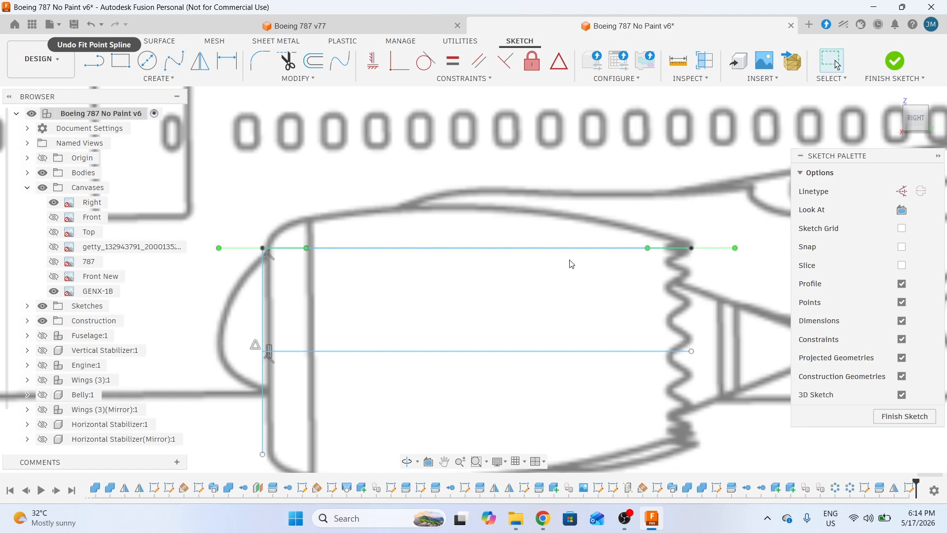
pyautogui.moveTo(641, 299); pyautogui.dragTo(606, 327, button='middle')
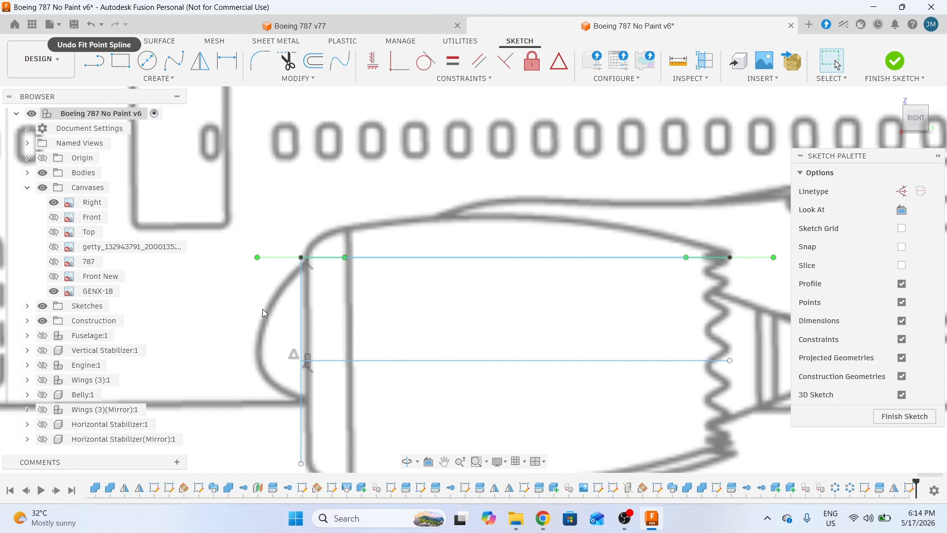
pyautogui.moveTo(491, 329); pyautogui.dragTo(321, 342, button='middle')
pyautogui.moveTo(411, 305); pyautogui.dragTo(484, 308, button='middle')
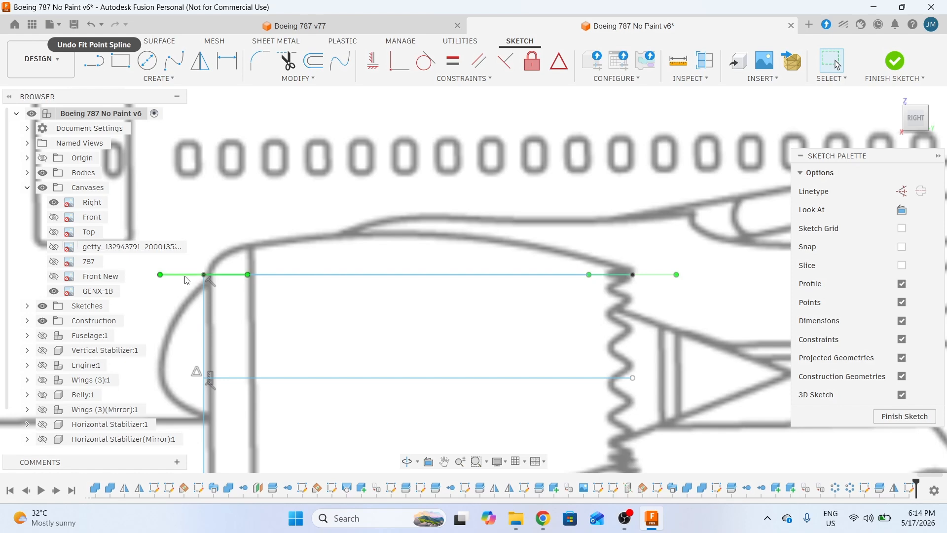
pyautogui.moveTo(392, 330); pyautogui.dragTo(459, 319, button='middle')
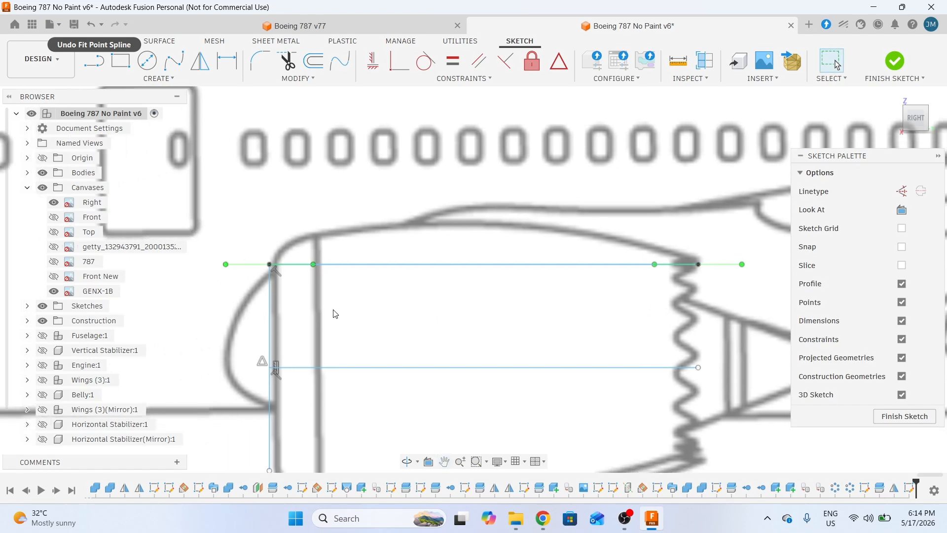
pyautogui.moveTo(335, 314); pyautogui.dragTo(430, 323, button='middle')
pyautogui.scroll(3, 365, 291)
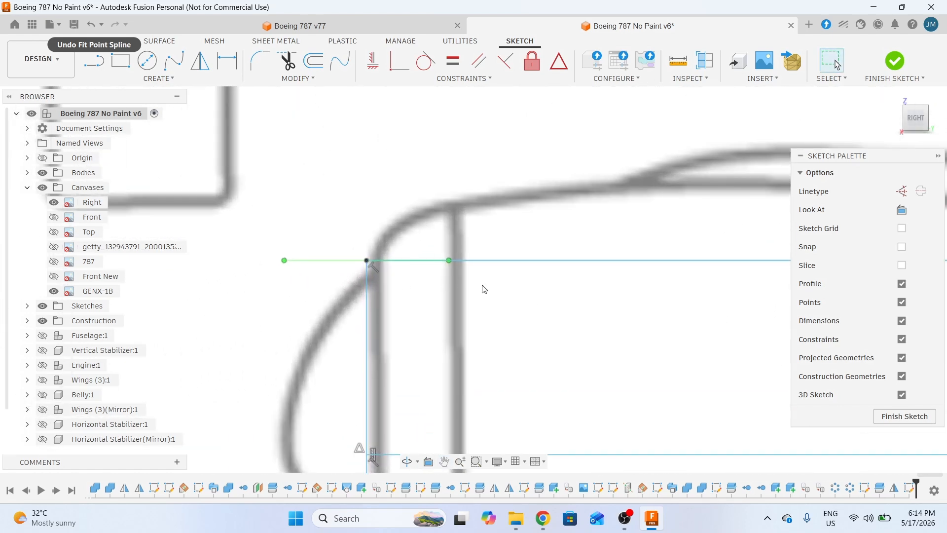
pyautogui.moveTo(519, 307); pyautogui.dragTo(469, 346, button='middle')
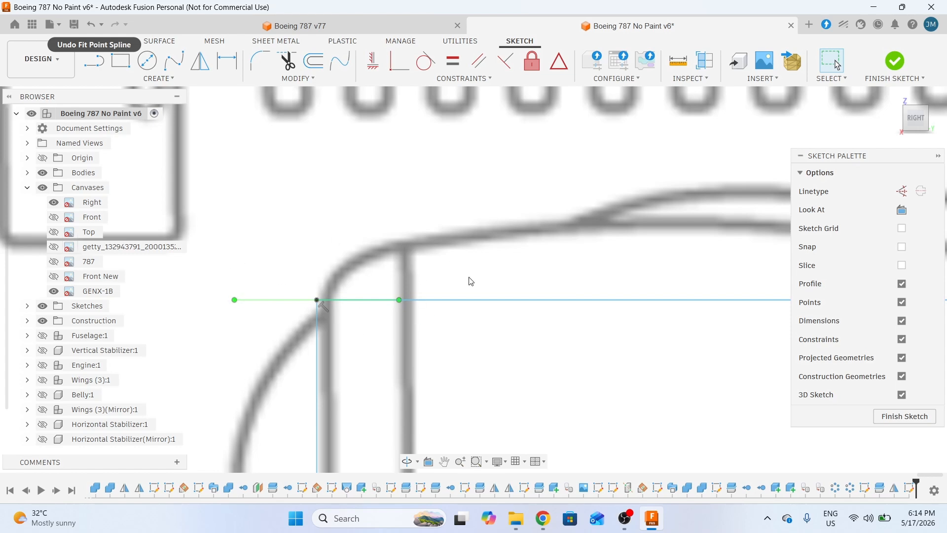
pyautogui.click(400, 300)
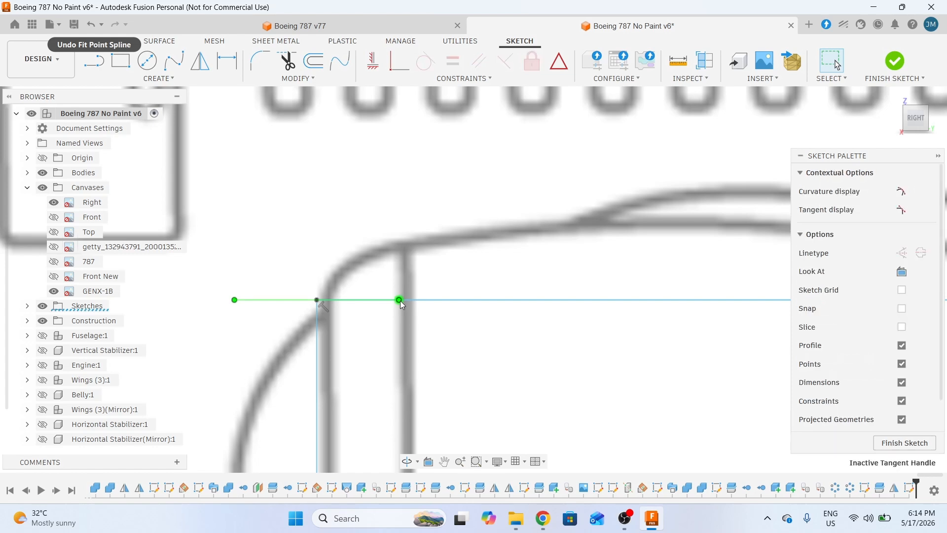
# - Move the spline's front tangent handle about -584.376 mm in X and 264.55 mm in Y
pyautogui.press('m')
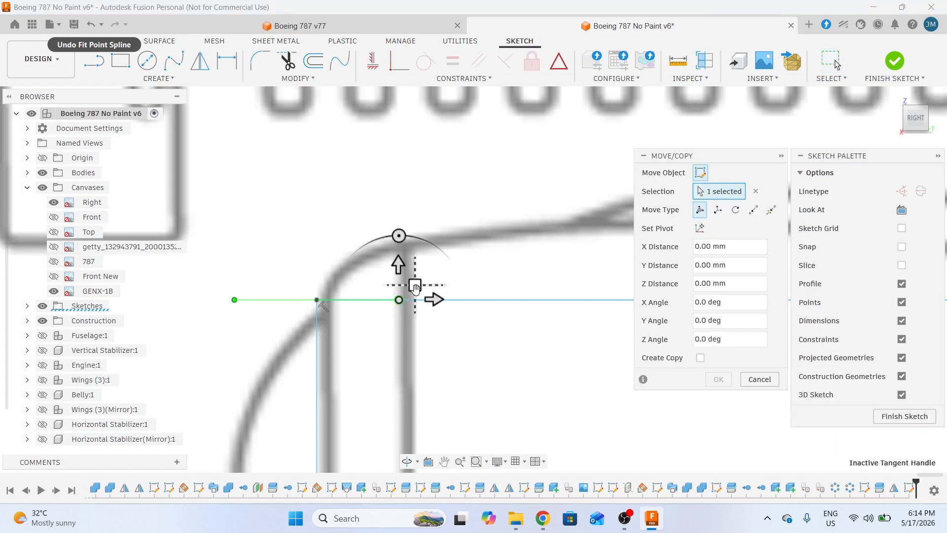
pyautogui.moveTo(415, 289)
pyautogui.mouseDown()
pyautogui.moveTo(393, 259)
pyautogui.moveTo(340, 249)
pyautogui.mouseUp()
pyautogui.scroll(2, 321, 289)
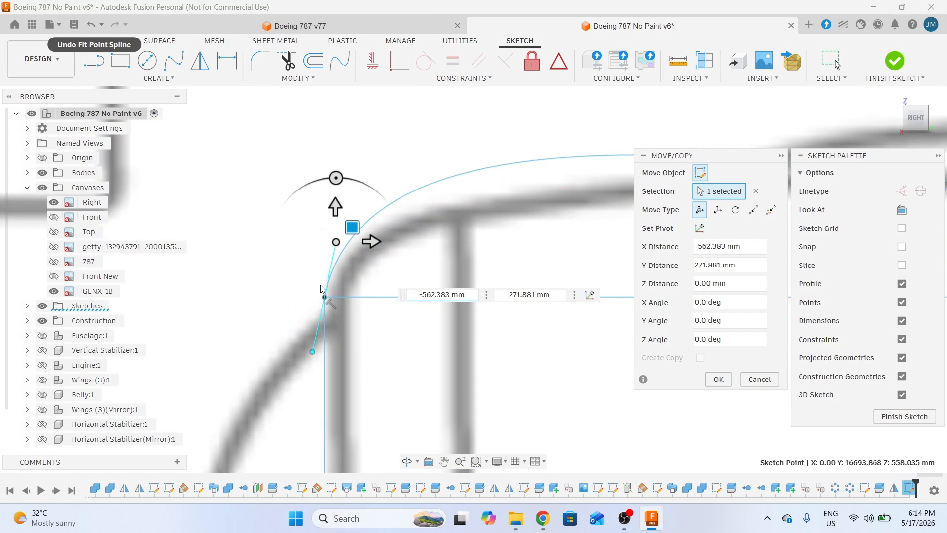
pyautogui.moveTo(351, 228); pyautogui.dragTo(348, 227)
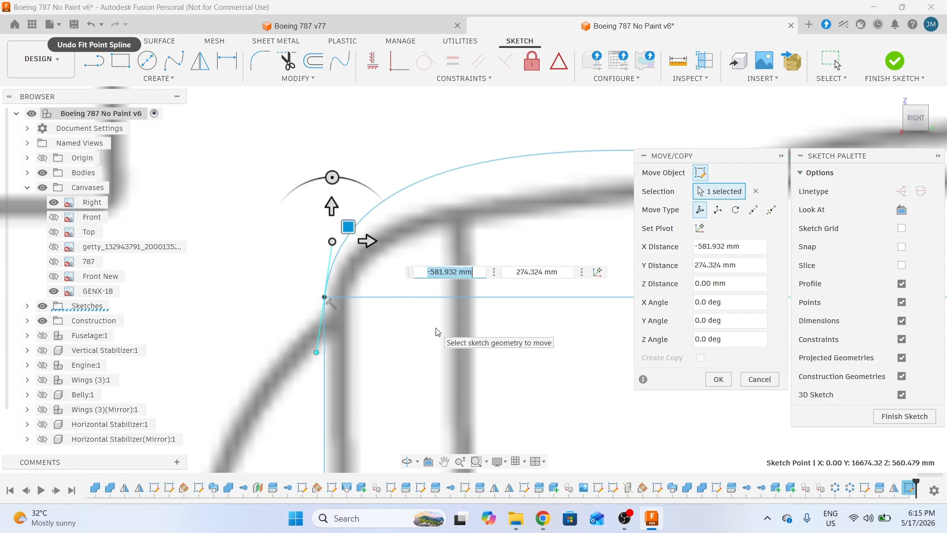
pyautogui.moveTo(348, 227); pyautogui.dragTo(348, 230)
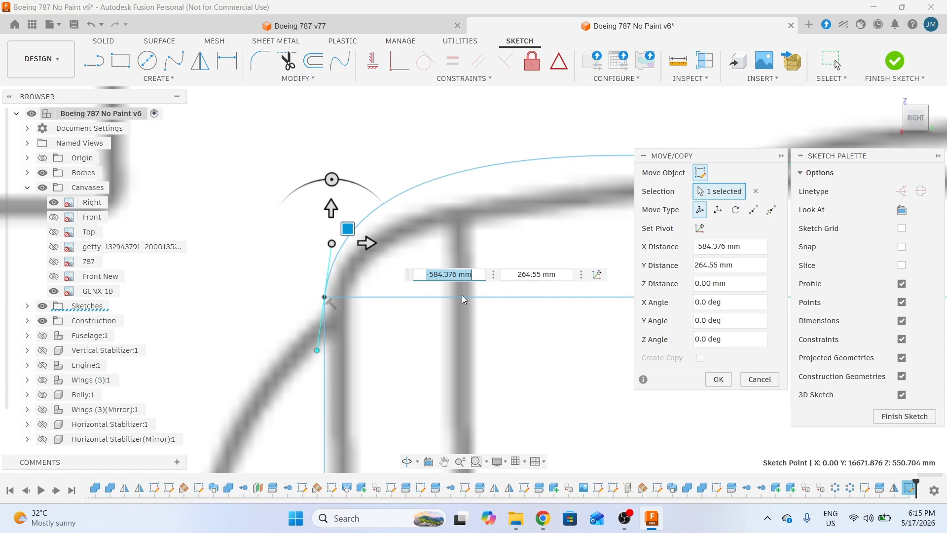
pyautogui.scroll(2, 281, 290)
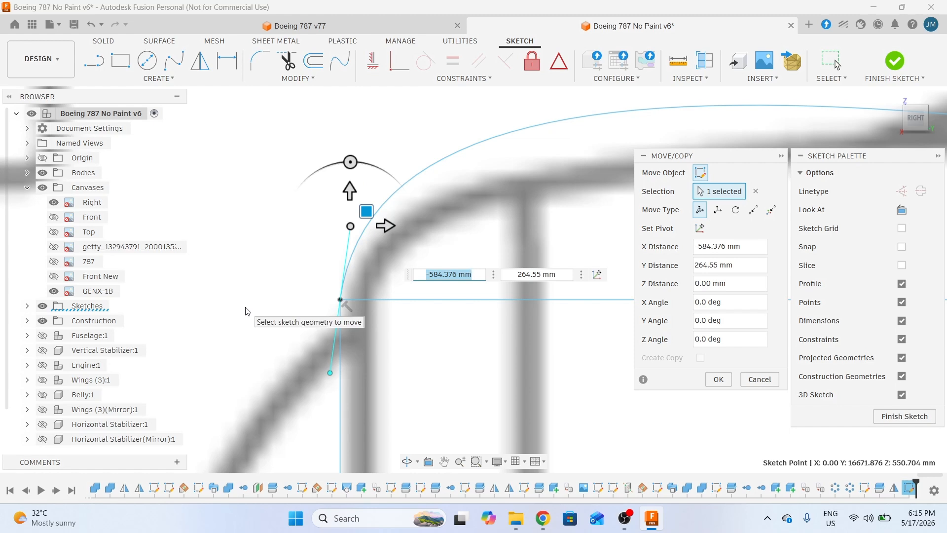
pyautogui.click(718, 379)
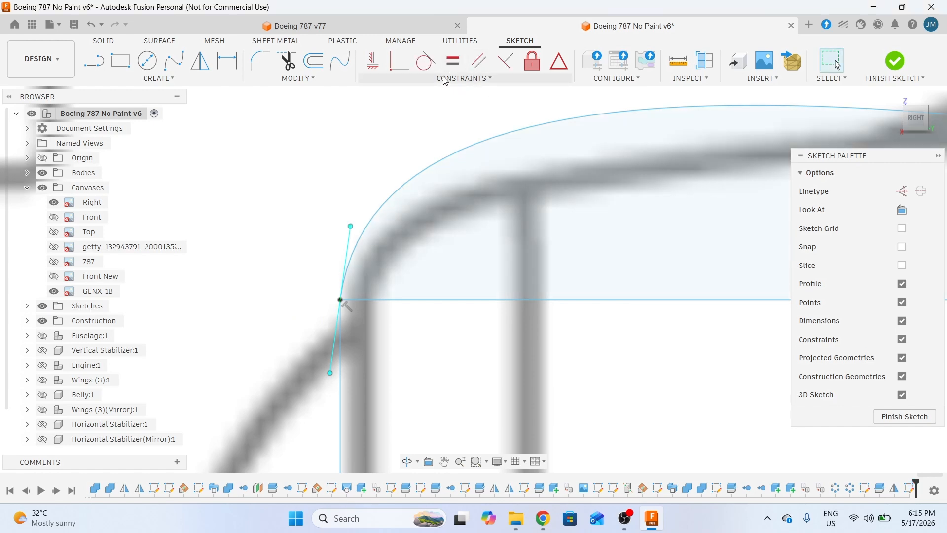
# - Apply a vertical constraint to the slanted front tangent line
pyautogui.click(374, 63)
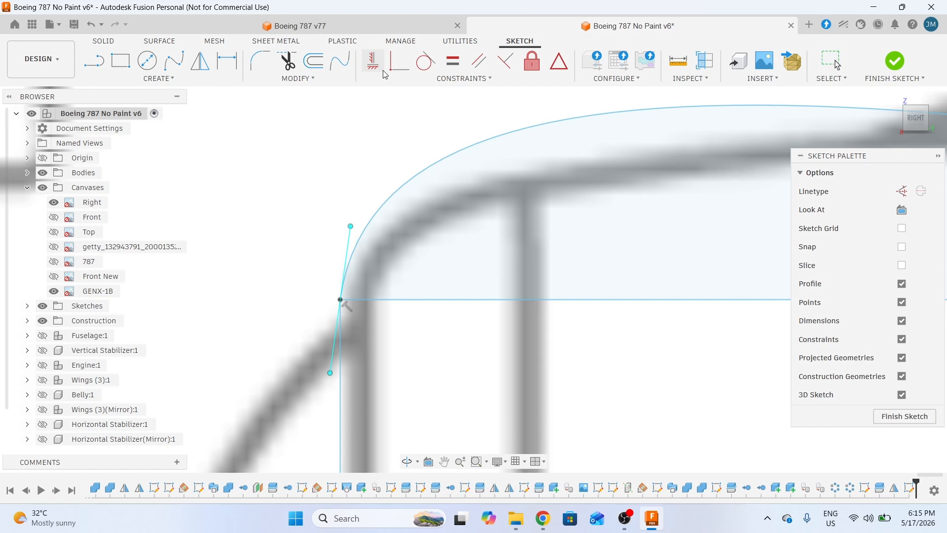
pyautogui.click(350, 238)
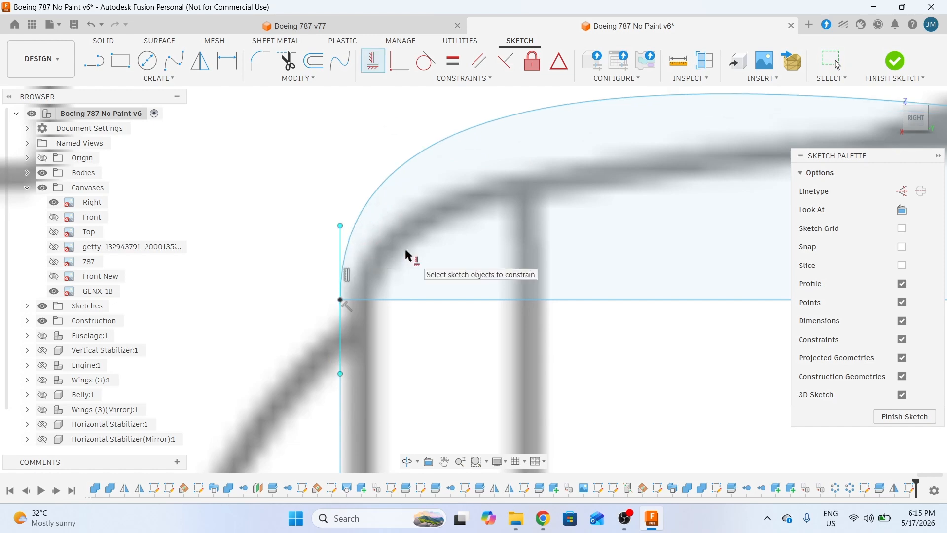
pyautogui.scroll(-2, 404, 247)
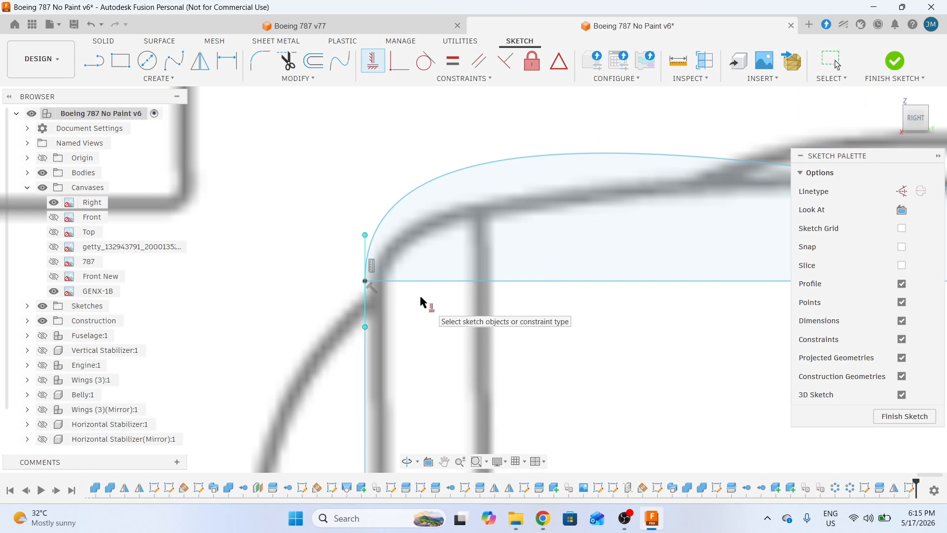
pyautogui.press('Escape')
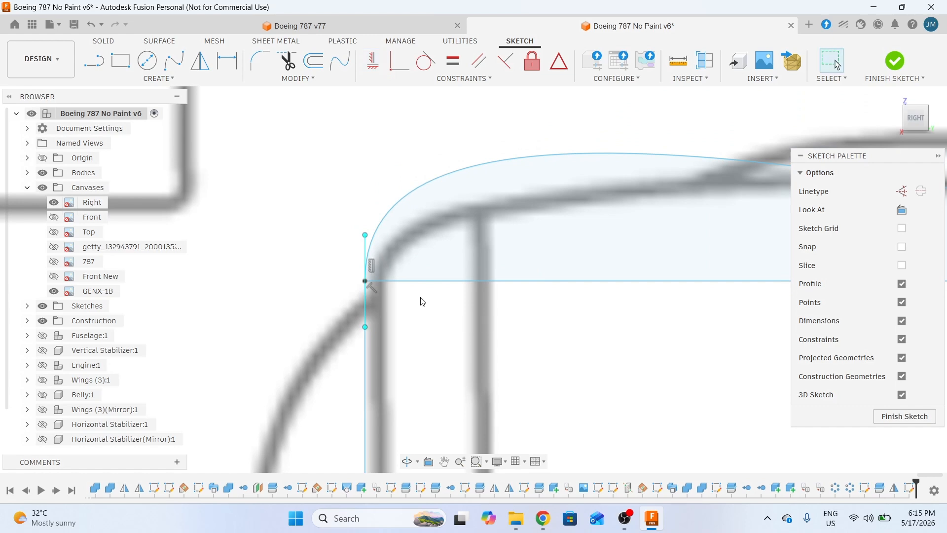
# - Select the top end point of the vertical tangent line
pyautogui.moveTo(478, 327)
pyautogui.mouseDown(button='middle')
pyautogui.moveTo(377, 336)
pyautogui.moveTo(408, 349)
pyautogui.moveTo(390, 353)
pyautogui.moveTo(367, 333)
pyautogui.moveTo(409, 338)
pyautogui.moveTo(390, 349)
pyautogui.mouseUp(button='middle')
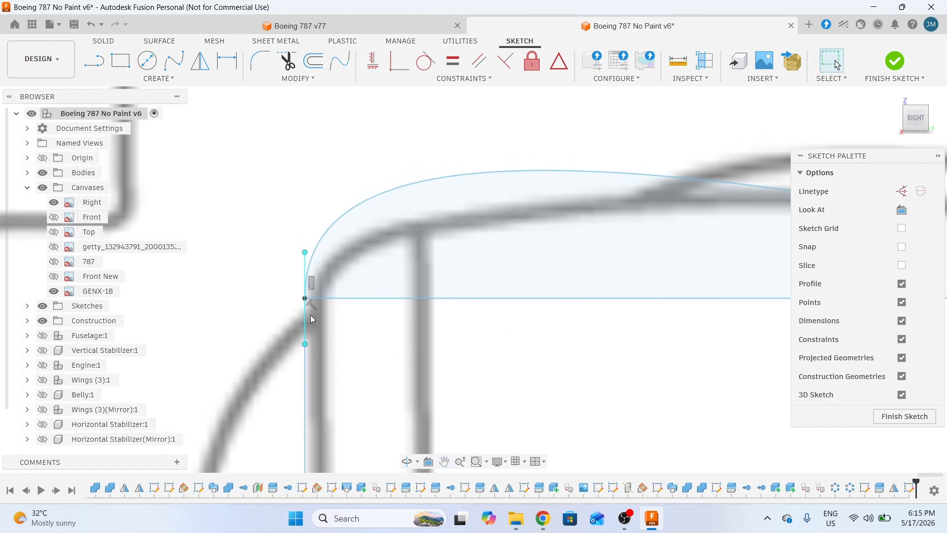
pyautogui.click(275, 311)
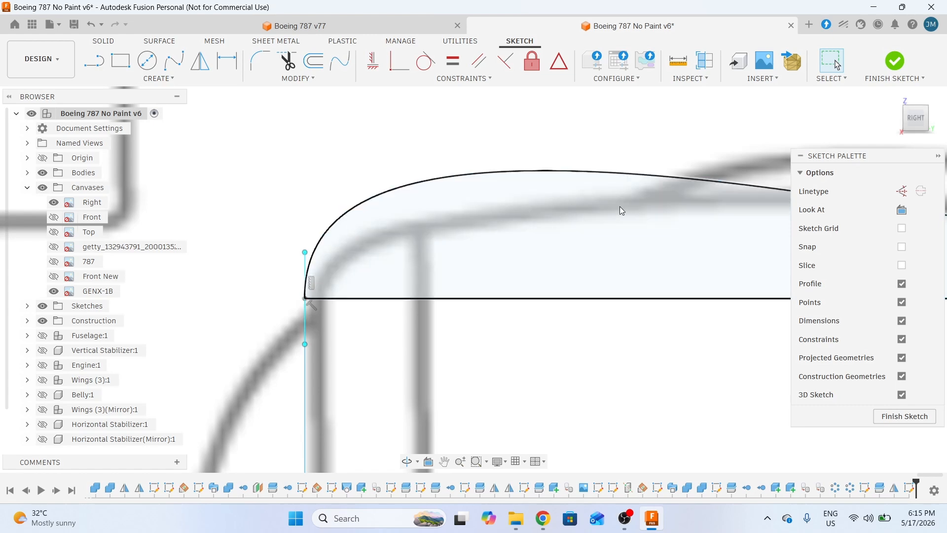
pyautogui.click(306, 259)
pyautogui.click(306, 254)
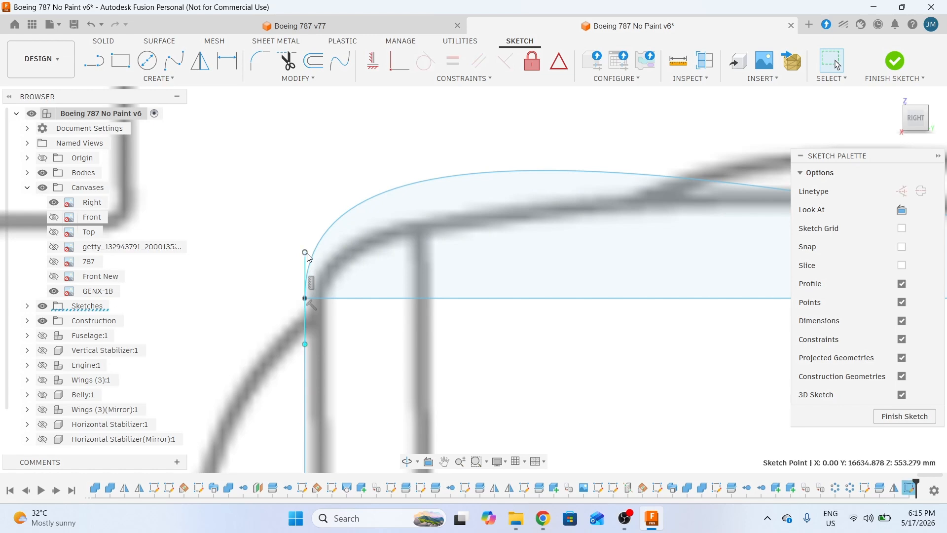
# - Move the tangent line's top point 32.16 mm in X and -79.268 mm in Y
pyautogui.press('m')
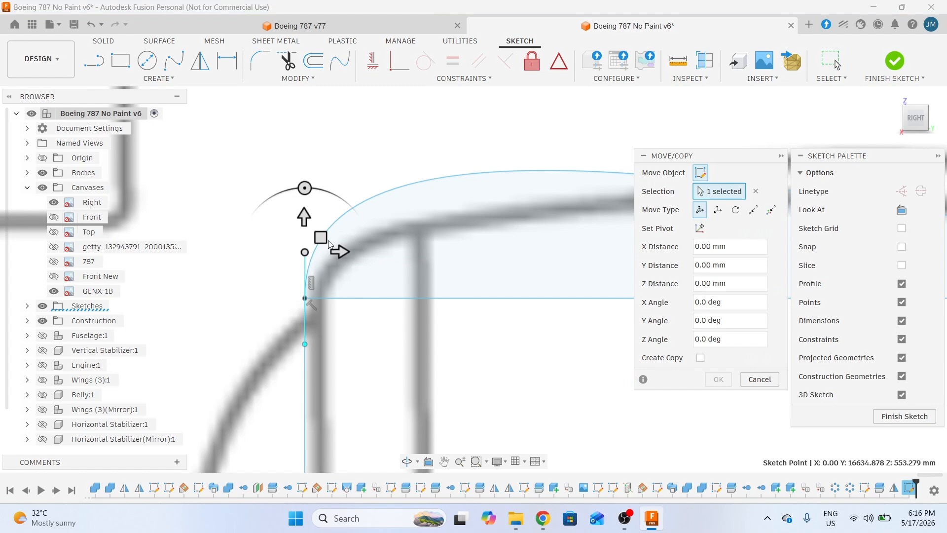
pyautogui.moveTo(320, 237); pyautogui.dragTo(328, 248)
pyautogui.scroll(-1, 460, 345)
pyautogui.moveTo(521, 367); pyautogui.dragTo(474, 375, button='middle')
pyautogui.moveTo(264, 259); pyautogui.dragTo(254, 258)
pyautogui.scroll(2, 252, 300)
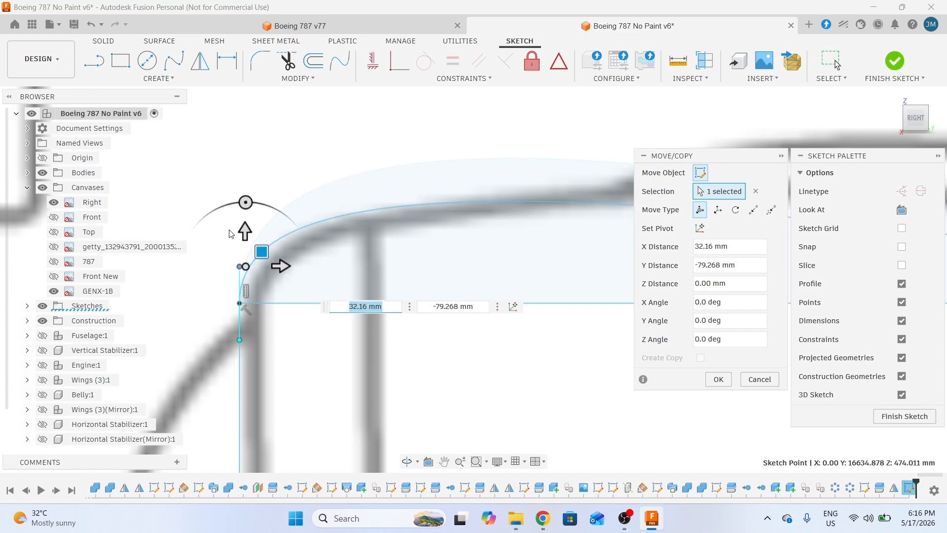
pyautogui.moveTo(357, 381); pyautogui.dragTo(409, 362, button='middle')
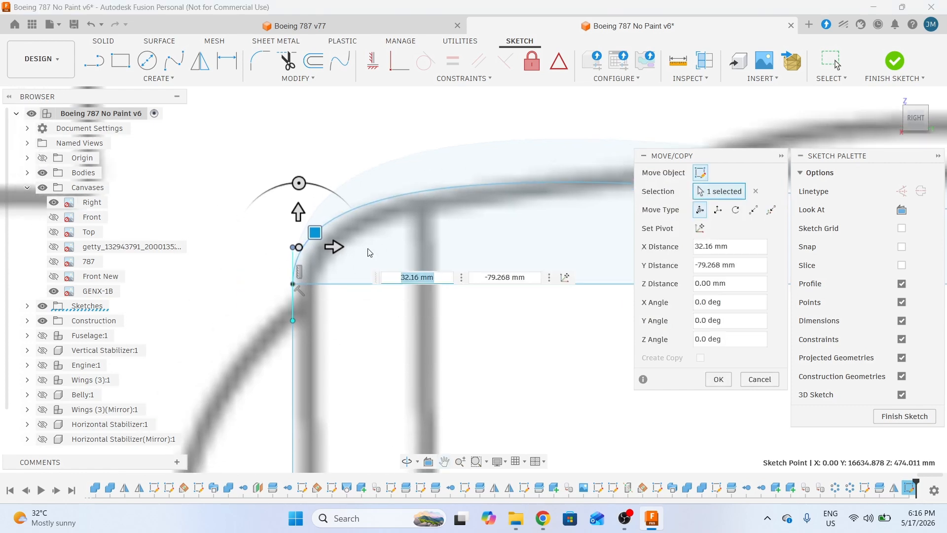
pyautogui.click(718, 379)
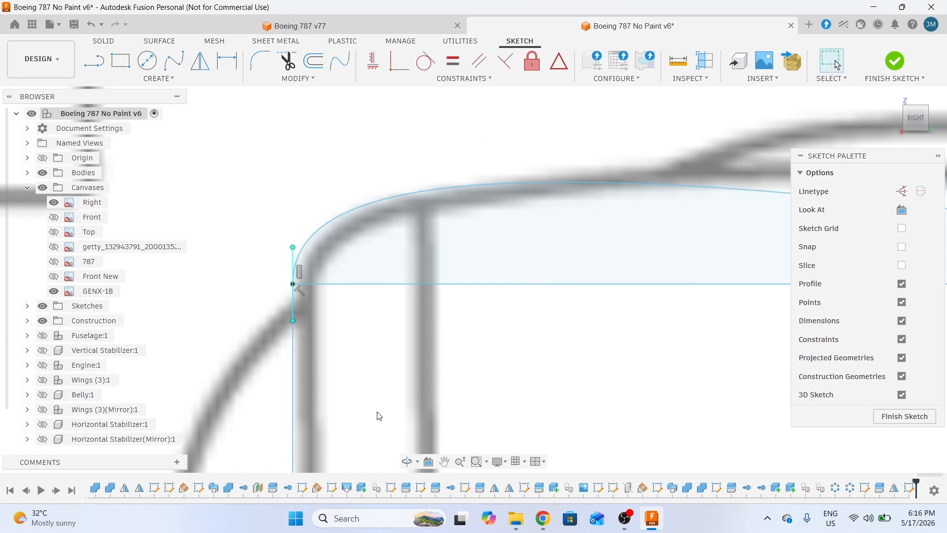
pyautogui.scroll(-3, 579, 416)
pyautogui.moveTo(580, 416); pyautogui.dragTo(459, 412, button='middle')
# - Select the nacelle's top spline and its rear fit point
pyautogui.moveTo(555, 400); pyautogui.dragTo(526, 402, button='middle')
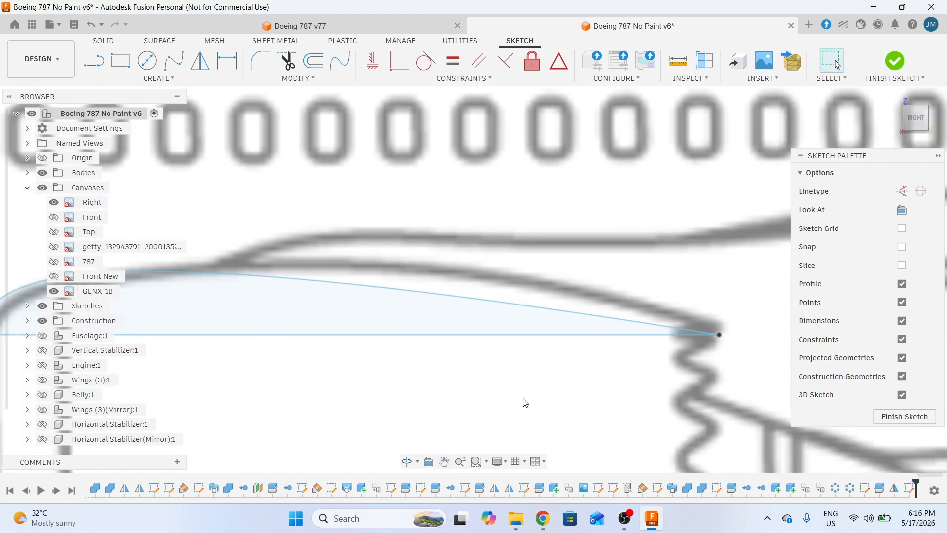
pyautogui.moveTo(674, 382); pyautogui.dragTo(582, 376, button='middle')
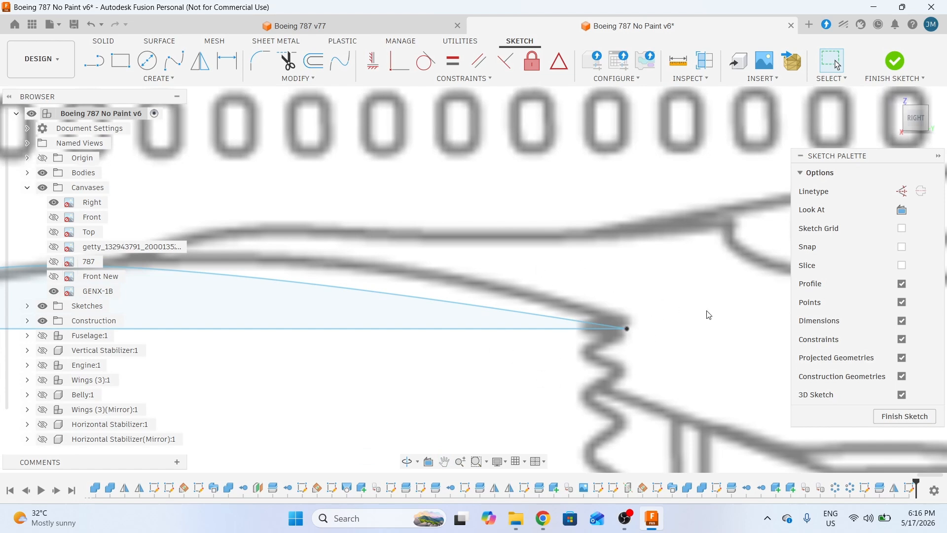
pyautogui.moveTo(583, 375)
pyautogui.mouseDown(button='middle')
pyautogui.moveTo(573, 377)
pyautogui.moveTo(581, 380)
pyautogui.mouseUp(button='middle')
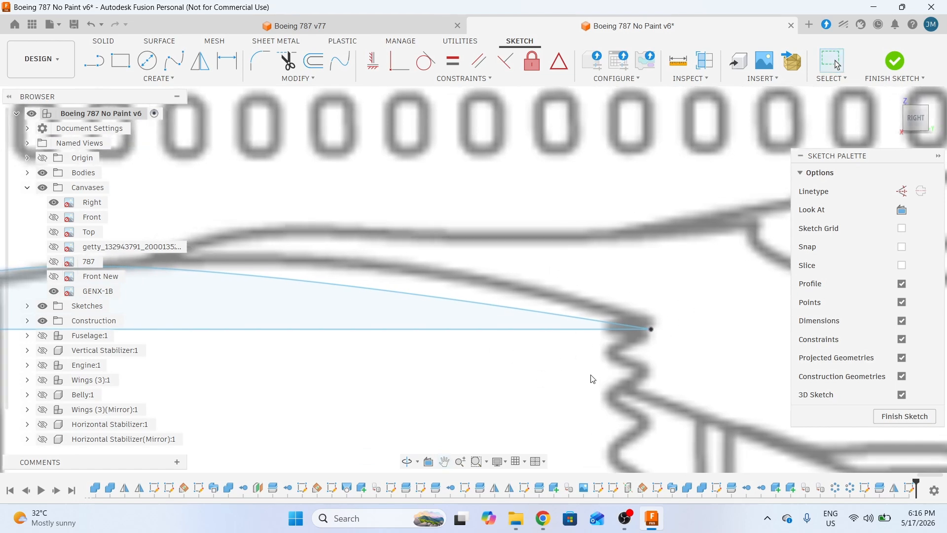
pyautogui.click(474, 346)
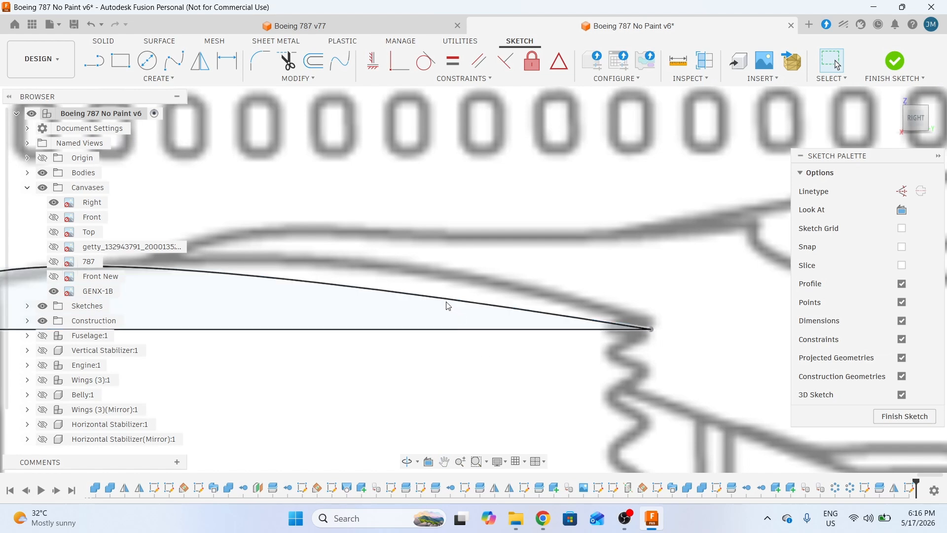
pyautogui.click(444, 299)
pyautogui.click(444, 300)
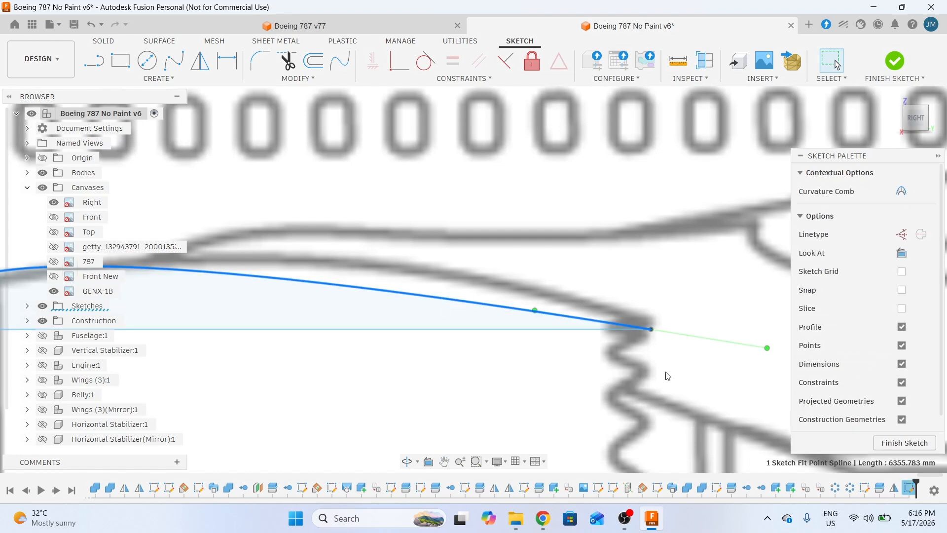
pyautogui.moveTo(667, 376); pyautogui.dragTo(591, 389, button='middle')
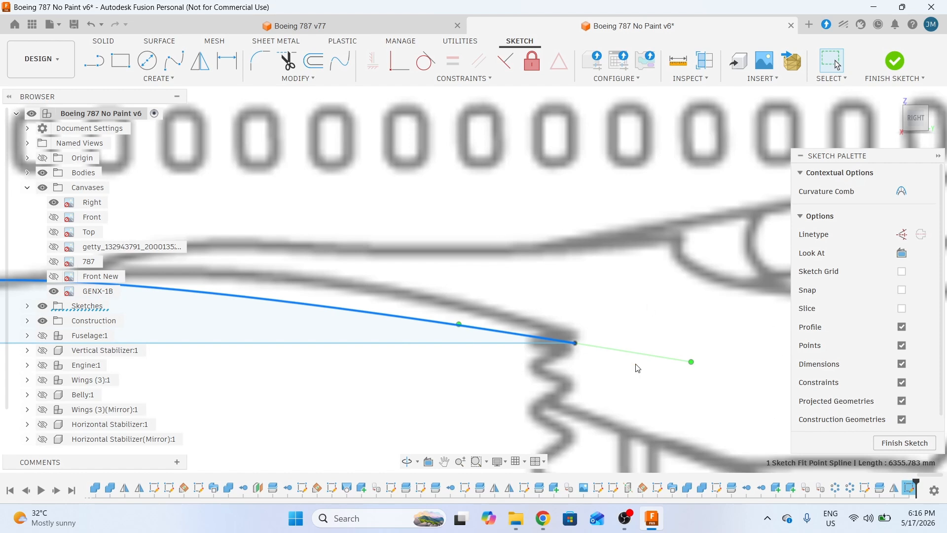
pyautogui.moveTo(582, 377); pyautogui.dragTo(617, 353, button='middle')
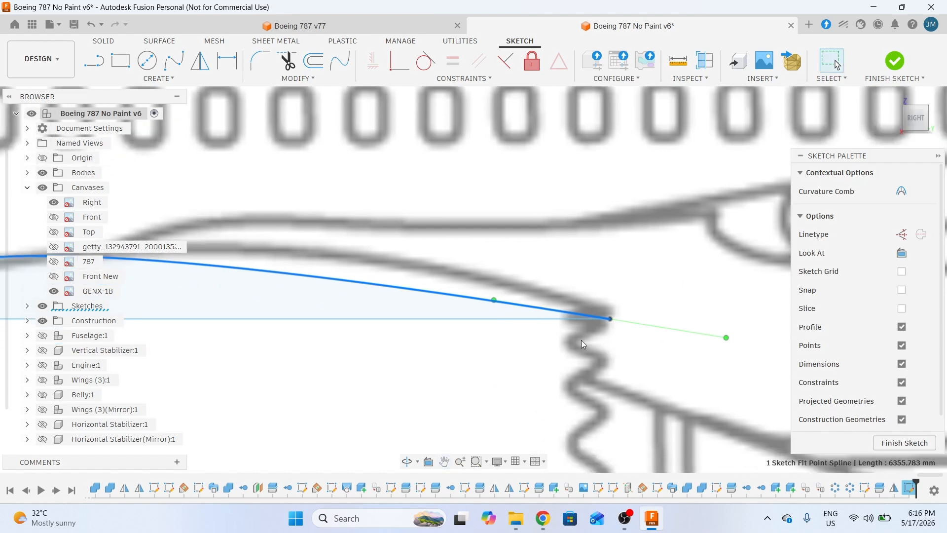
pyautogui.click(494, 300)
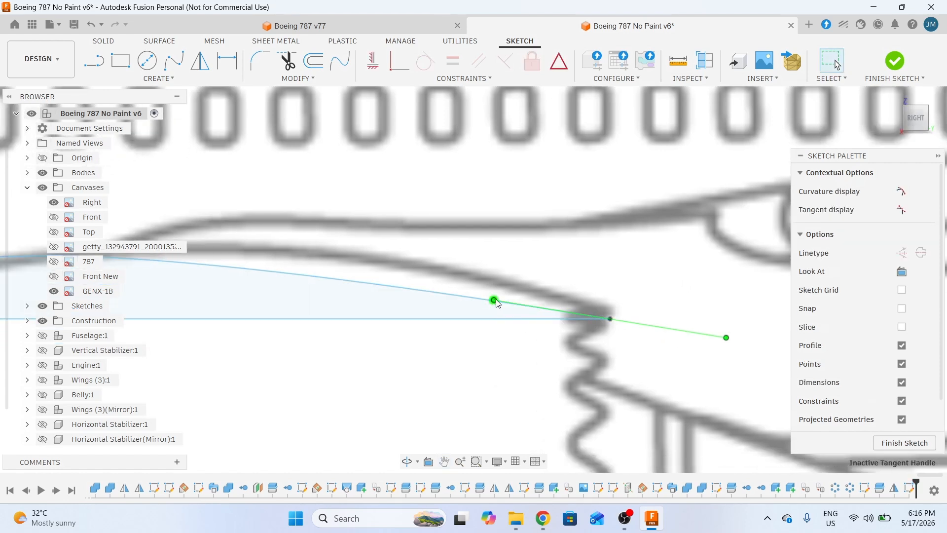
# - Move the rear fit point so the spline slopes down into the rear edge's top corner
pyautogui.press('m')
pyautogui.moveTo(556, 317); pyautogui.dragTo(475, 331, button='middle')
pyautogui.scroll(-3, 475, 331)
pyautogui.moveTo(478, 296); pyautogui.dragTo(521, 290)
pyautogui.click(718, 379)
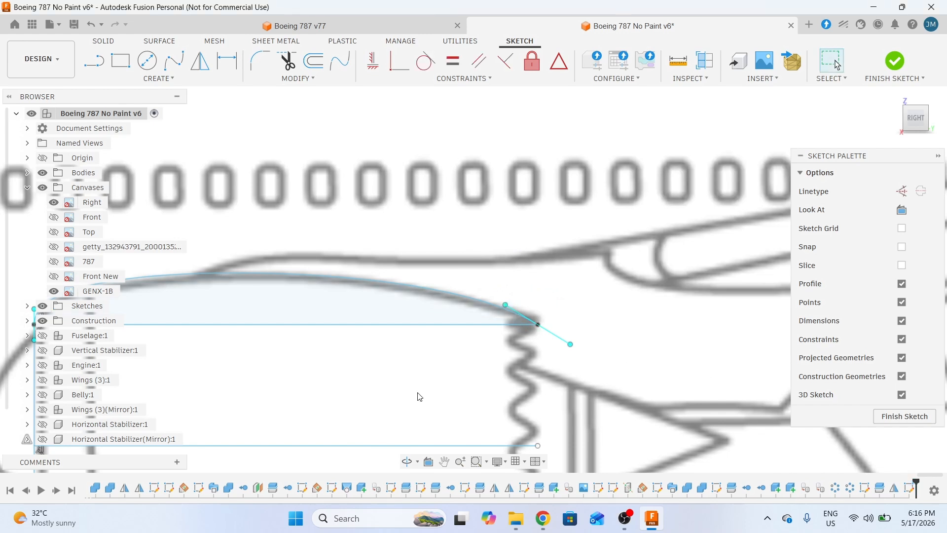
pyautogui.moveTo(387, 398)
pyautogui.mouseDown(button='middle')
pyautogui.moveTo(612, 350)
pyautogui.moveTo(556, 363)
pyautogui.mouseUp(button='middle')
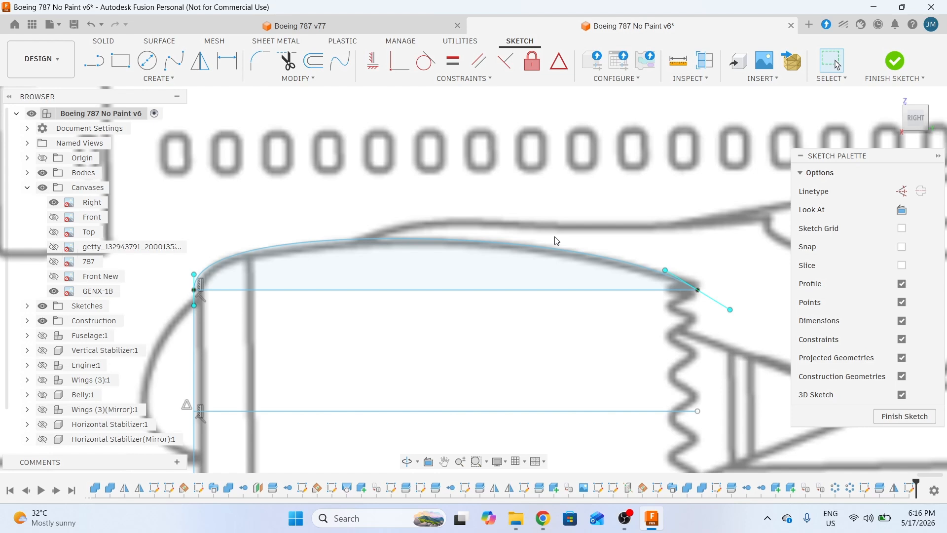
pyautogui.moveTo(682, 337); pyautogui.dragTo(622, 332, button='middle')
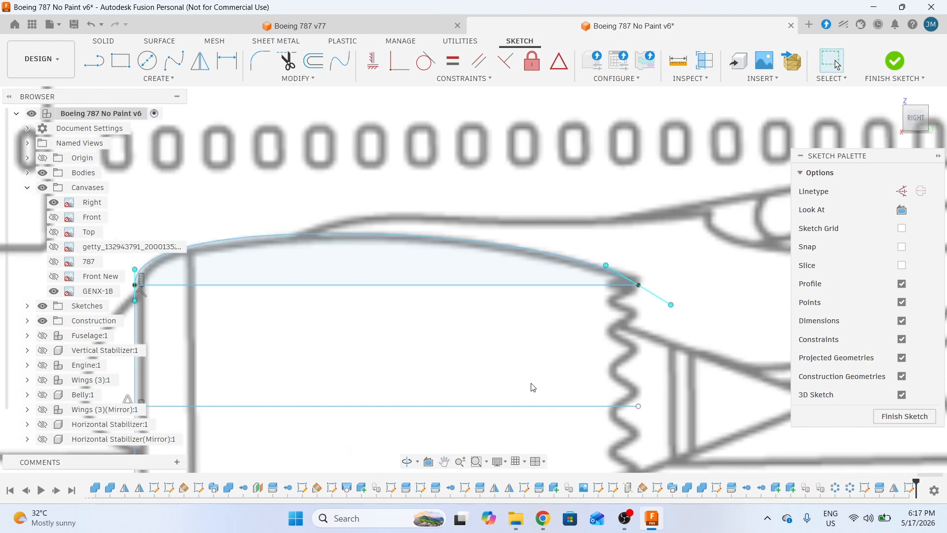
pyautogui.moveTo(514, 381); pyautogui.dragTo(666, 353, button='middle')
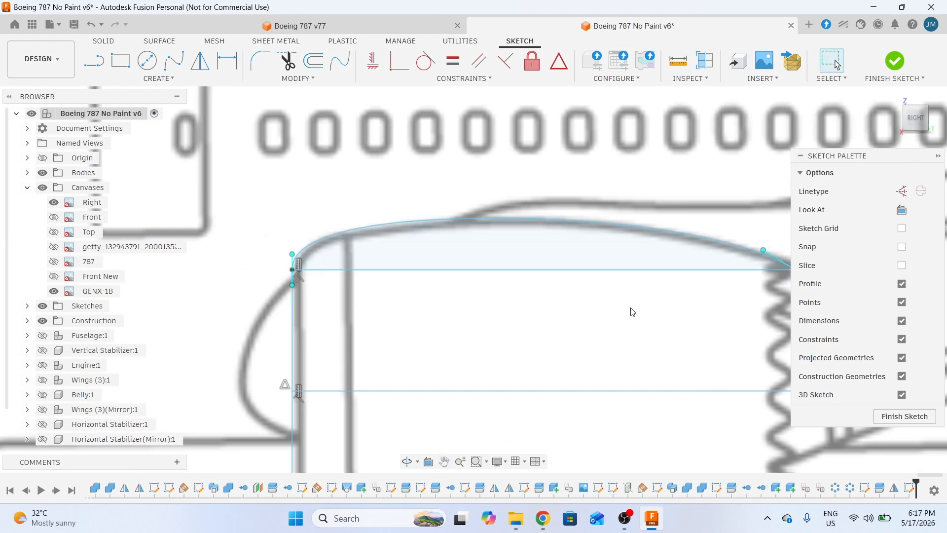
pyautogui.moveTo(632, 307); pyautogui.dragTo(517, 294, button='middle')
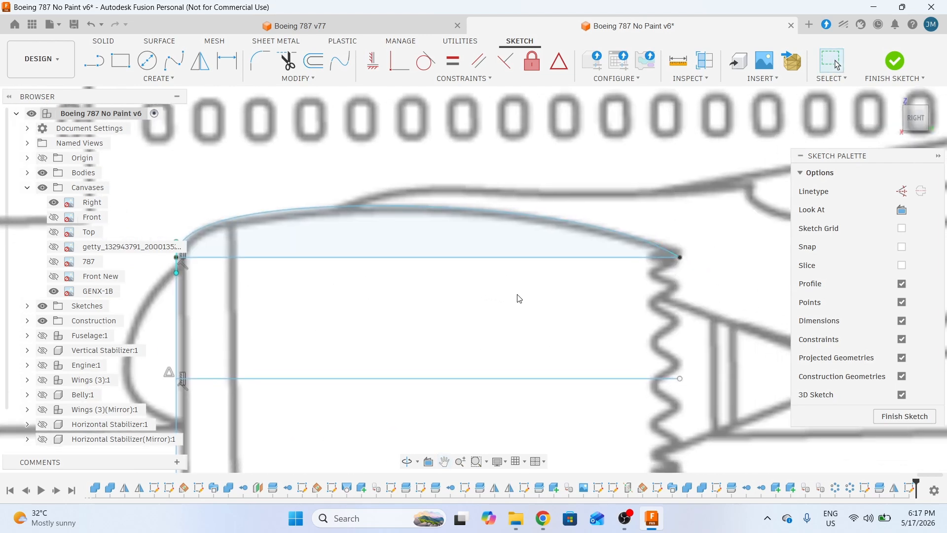
# - Cancel Press Pull and trim away the upper and lower front vertical line segments
pyautogui.press('q')
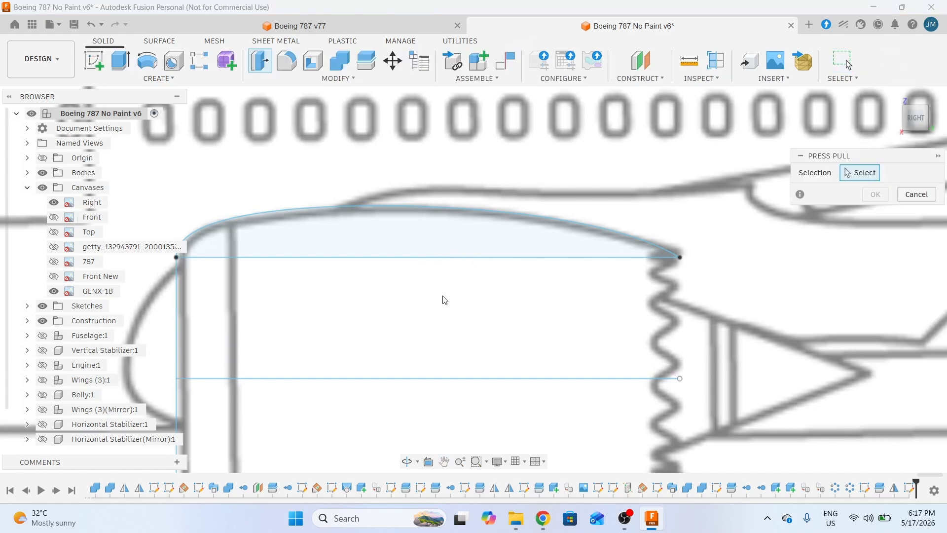
pyautogui.click(917, 194)
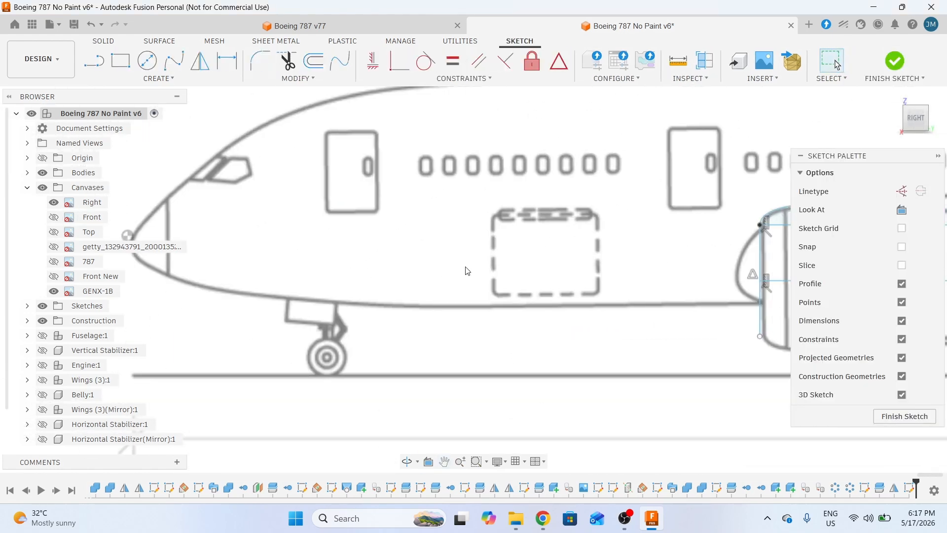
pyautogui.scroll(2, 439, 238)
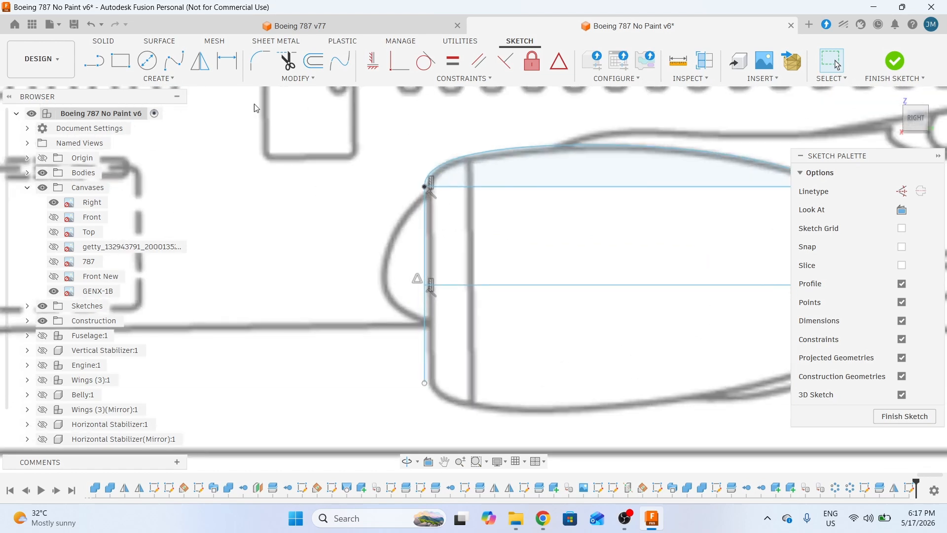
pyautogui.click(288, 61)
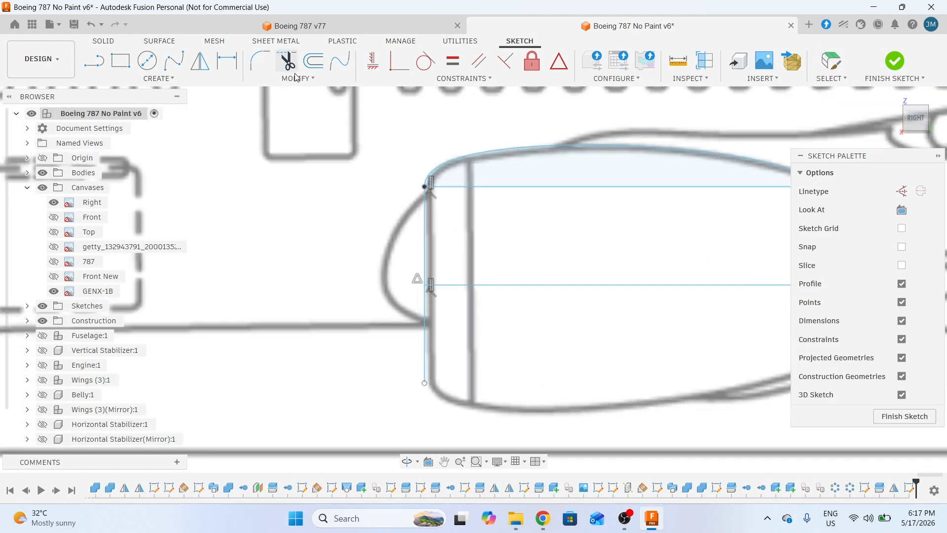
pyautogui.click(424, 227)
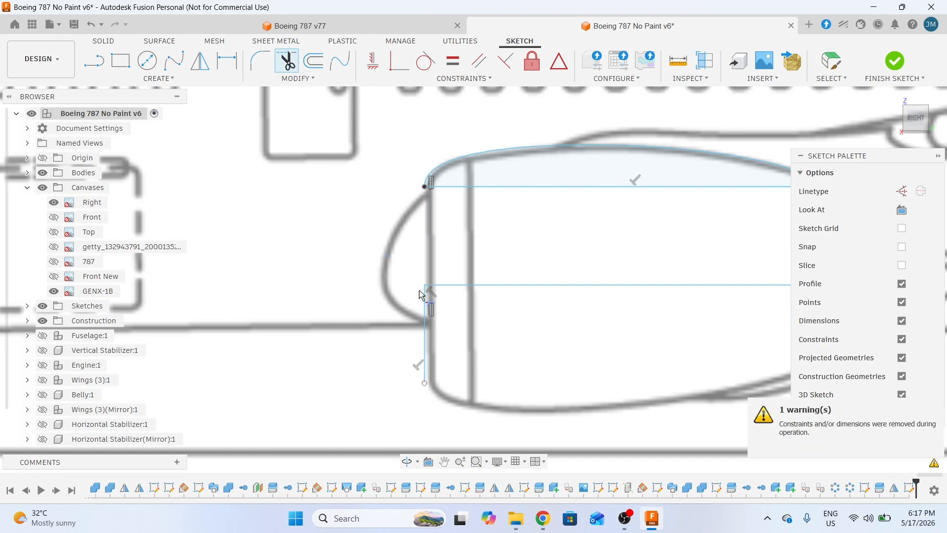
pyautogui.click(424, 321)
pyautogui.scroll(-5, 424, 322)
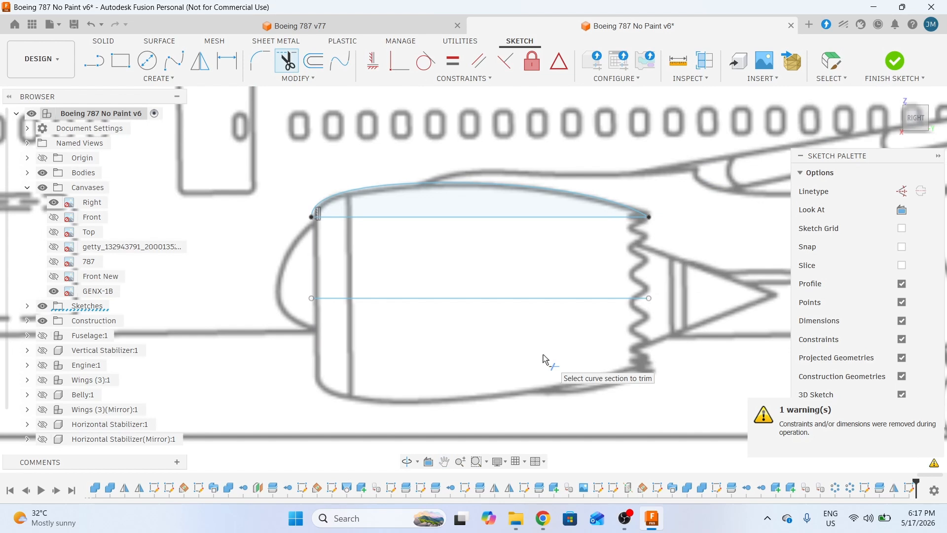
pyautogui.press('Escape')
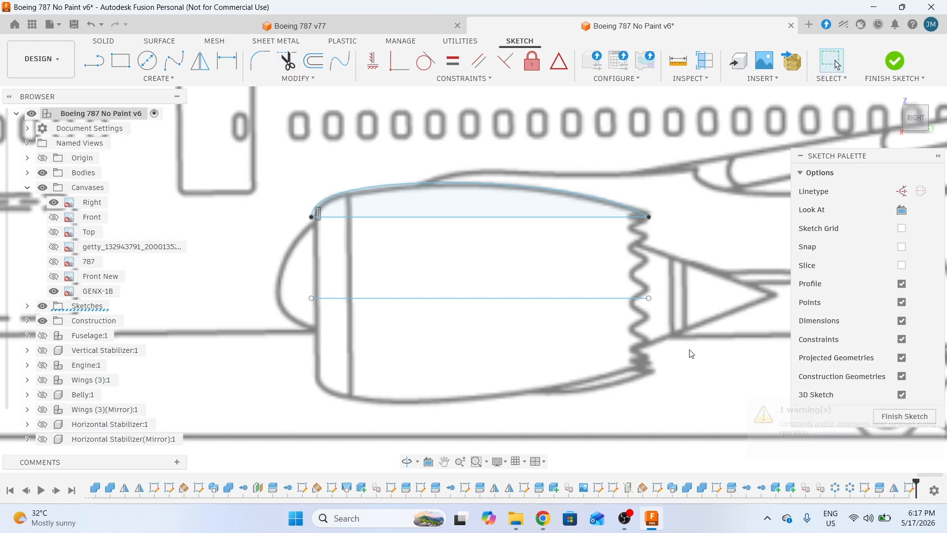
pyautogui.moveTo(604, 335); pyautogui.dragTo(567, 328, button='middle')
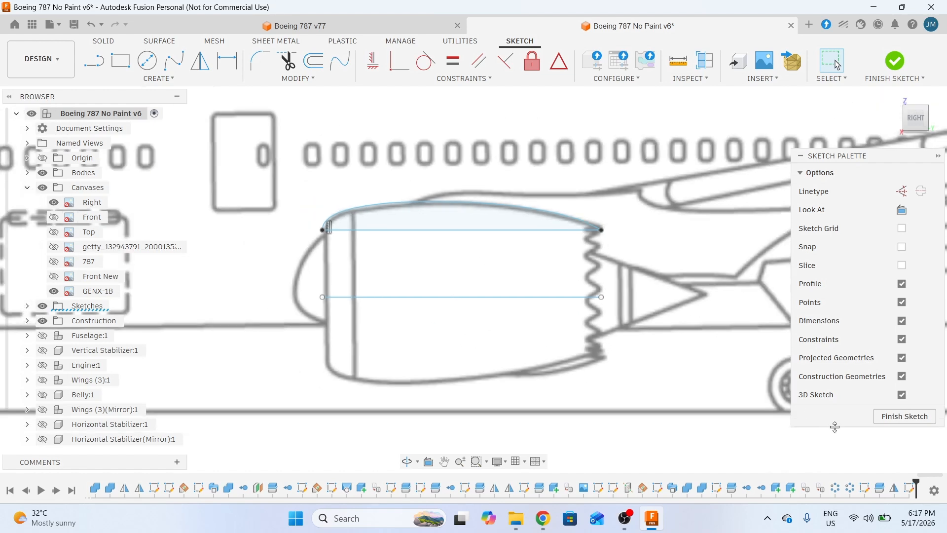
# - Finish the sketch, select the horizontal axis line, and hide the reference airplane canvases
pyautogui.click(901, 423)
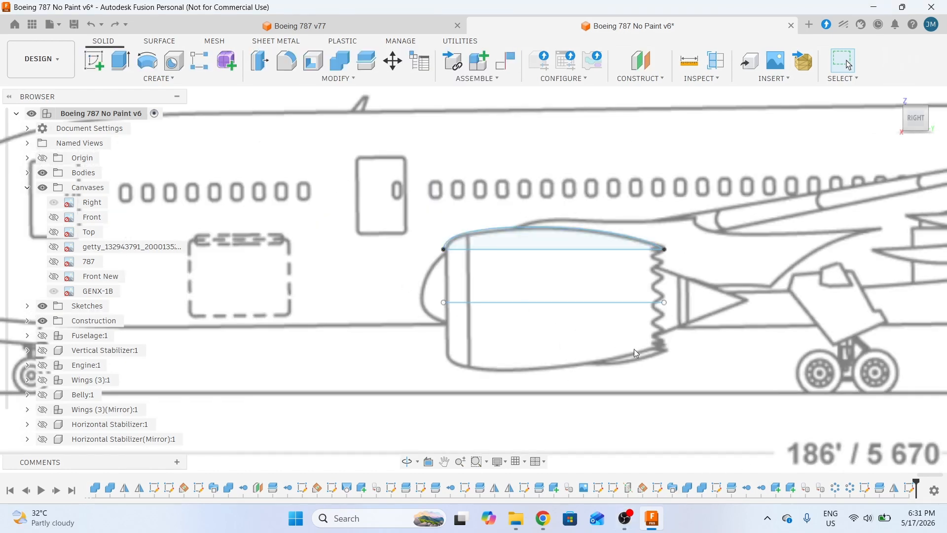
pyautogui.click(640, 301)
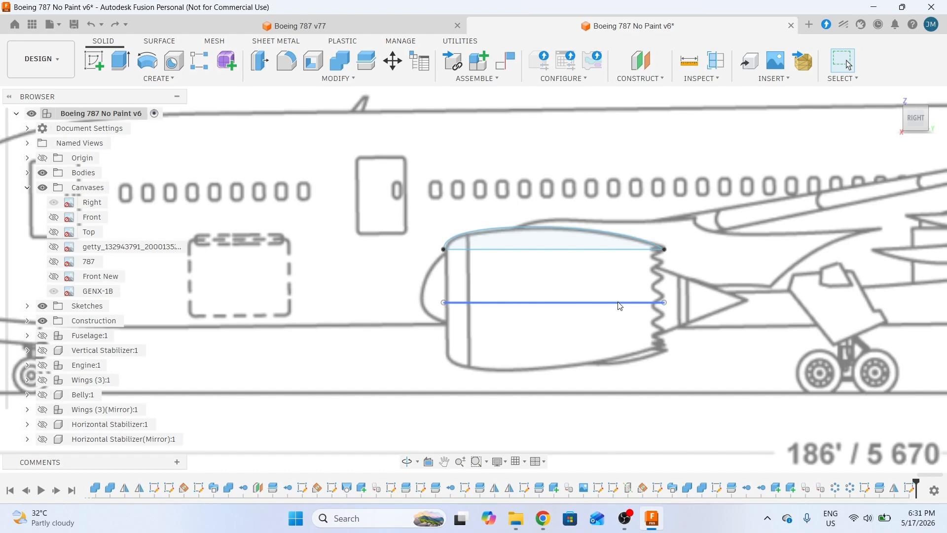
pyautogui.scroll(-2, 653, 302)
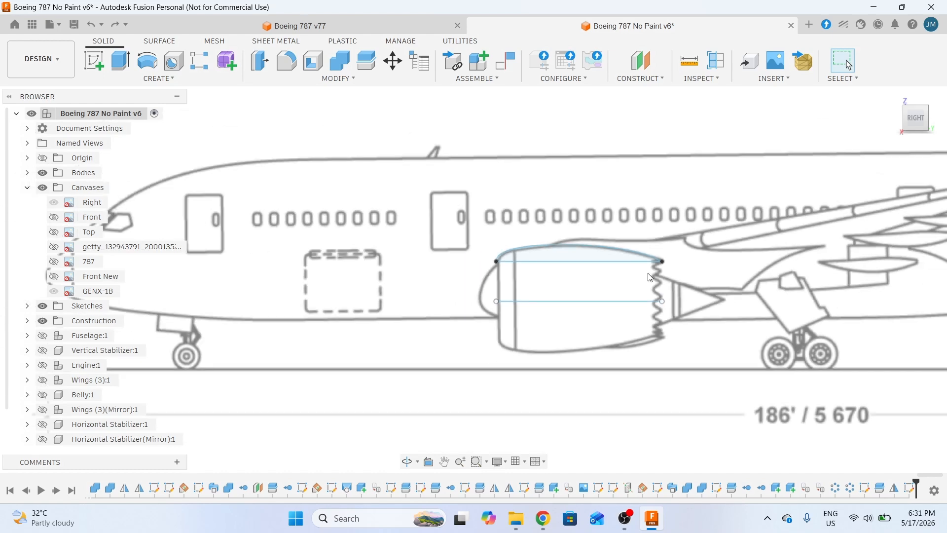
pyautogui.click(43, 189)
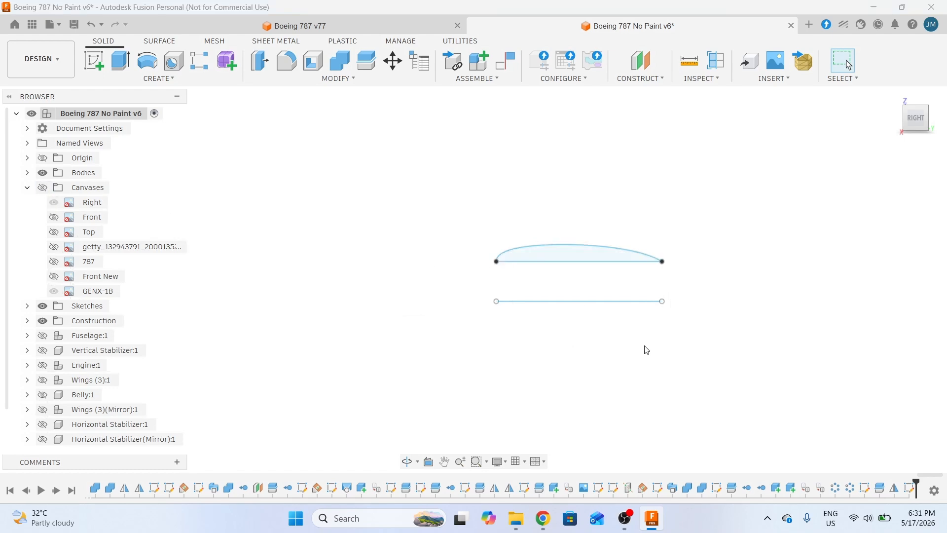
pyautogui.keyDown('shift'); pyautogui.moveTo(531, 310); pyautogui.dragTo(579, 332, button='middle'); pyautogui.keyUp('shift')
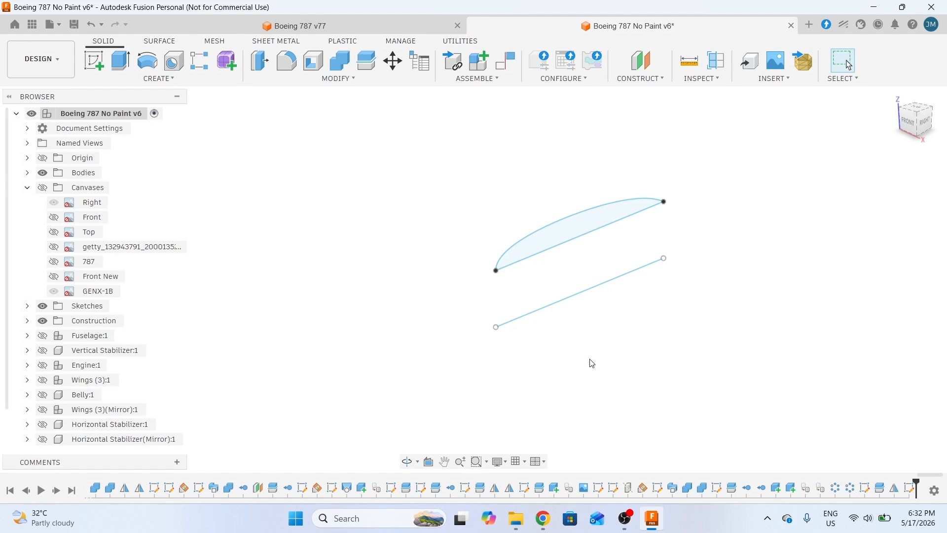
# - Revolve the curved nacelle profile a full 360° about the straight line beneath it as a new body
pyautogui.click(142, 63)
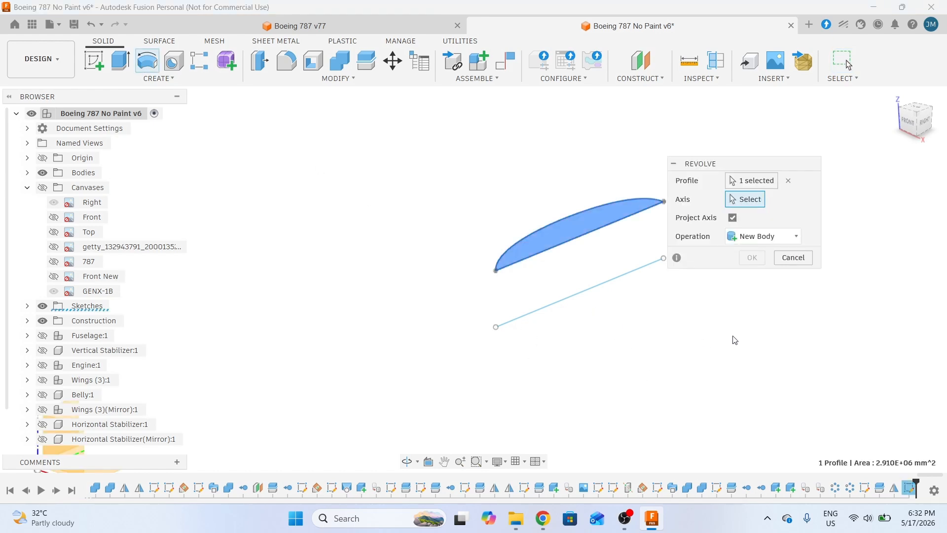
pyautogui.moveTo(735, 341); pyautogui.dragTo(649, 338, button='middle')
pyautogui.moveTo(739, 165); pyautogui.dragTo(773, 151)
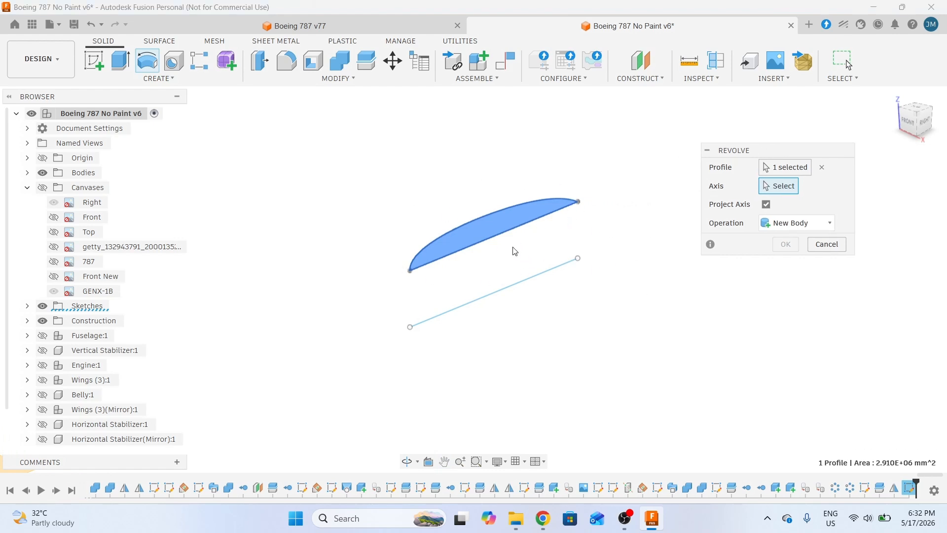
pyautogui.click(822, 167)
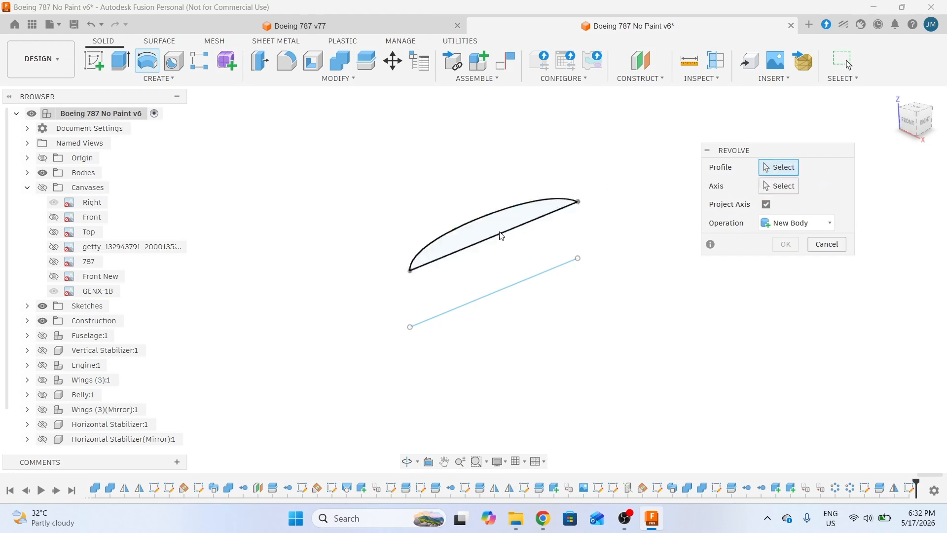
pyautogui.scroll(3, 491, 252)
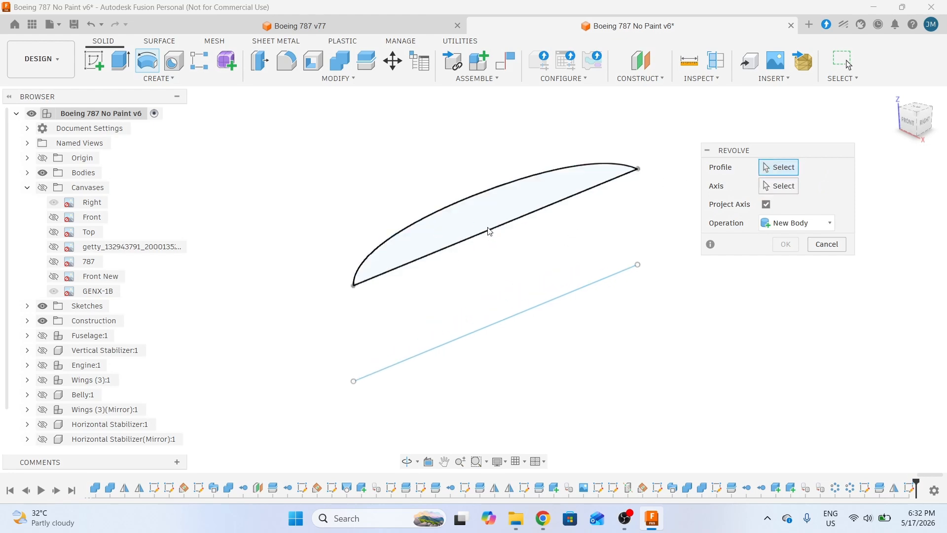
pyautogui.click(484, 220)
pyautogui.scroll(-2, 508, 217)
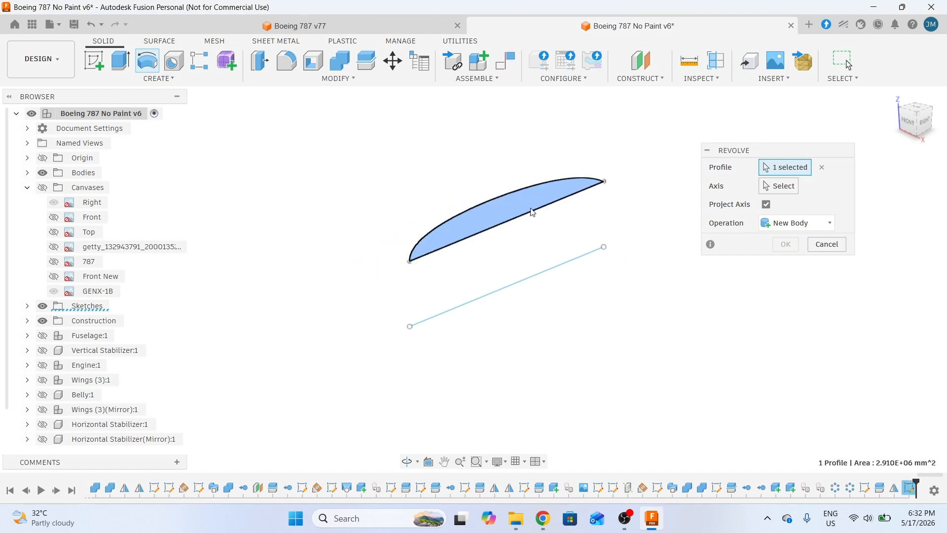
pyautogui.click(783, 191)
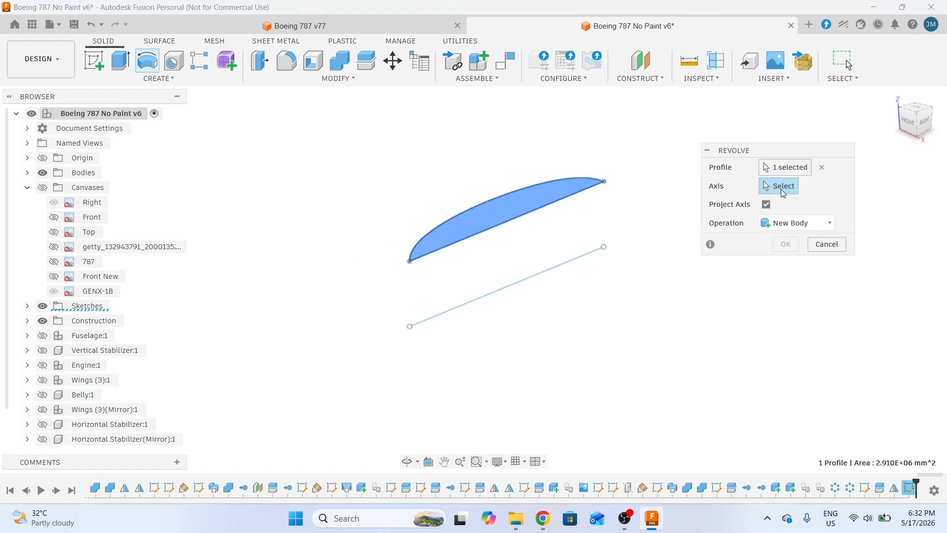
pyautogui.click(504, 289)
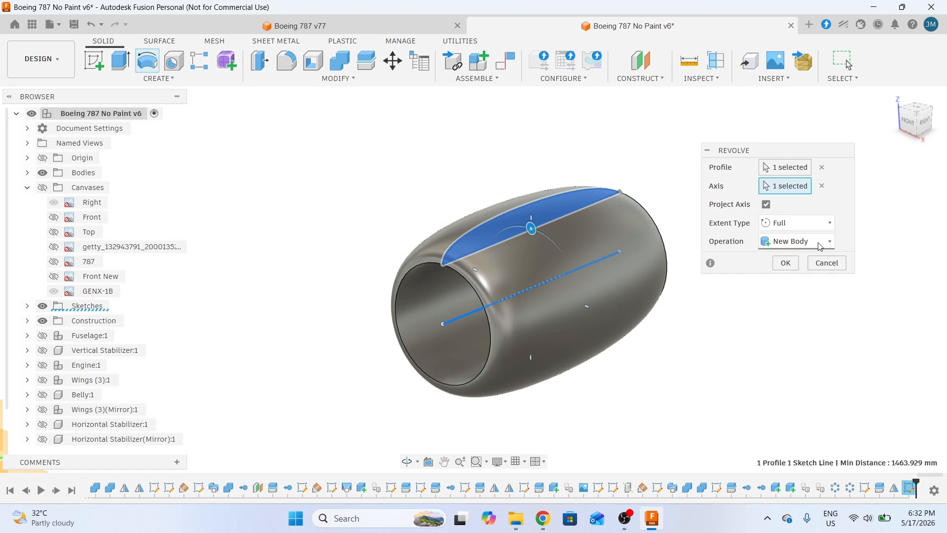
pyautogui.moveTo(627, 328)
pyautogui.keyDown('shift'); pyautogui.mouseDown(button='middle')
pyautogui.moveTo(673, 319)
pyautogui.moveTo(619, 326)
pyautogui.mouseUp(button='middle'); pyautogui.keyUp('shift')
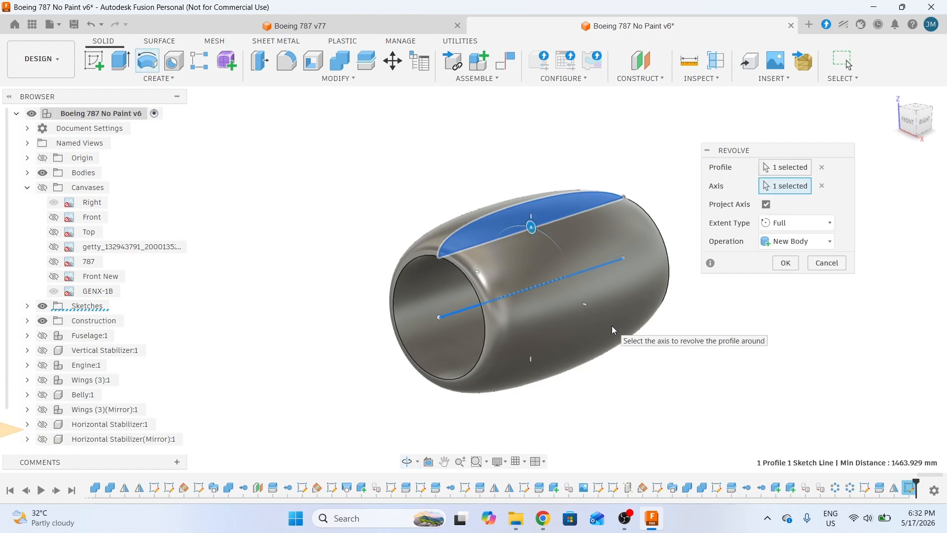
pyautogui.click(786, 263)
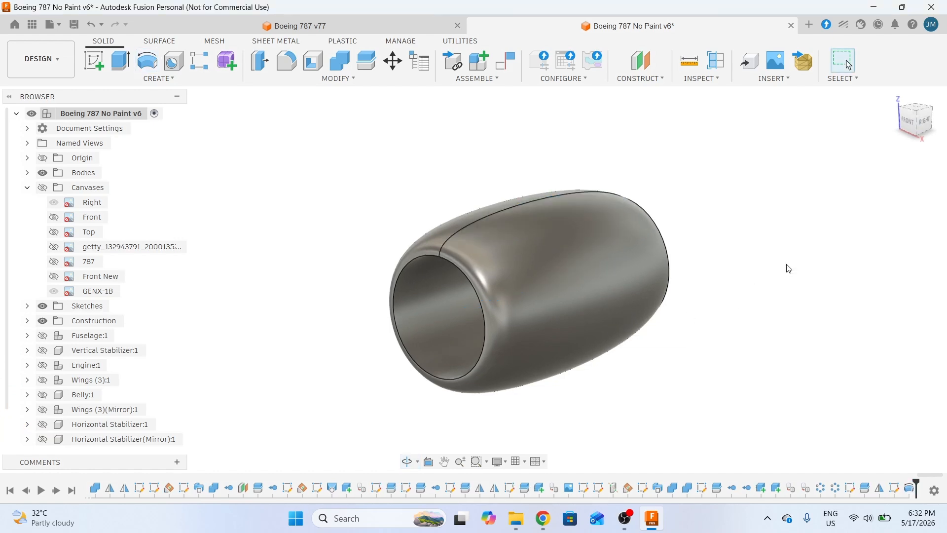
pyautogui.click(921, 126)
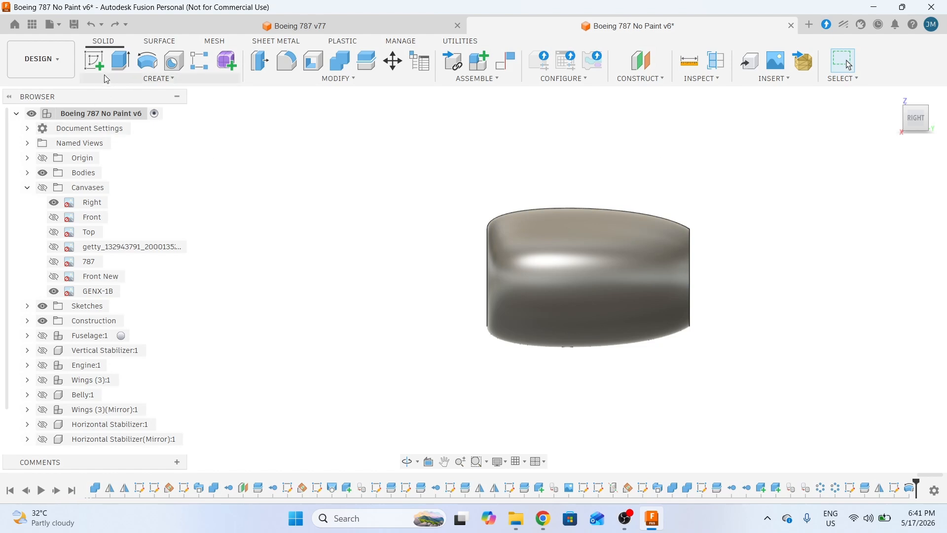
# - Sketch on the side plane and project the whole nacelle body's outline into it with the bodies filter
pyautogui.click(93, 60)
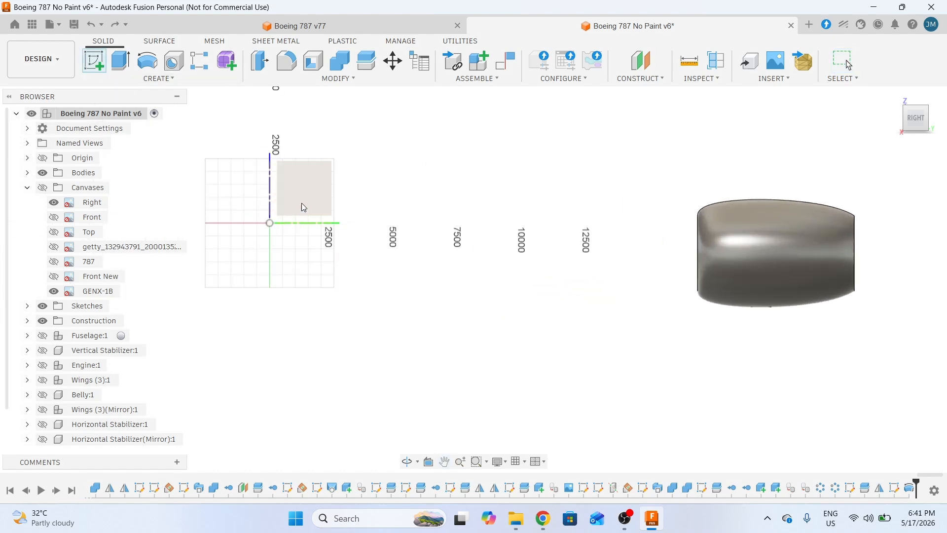
pyautogui.click(307, 193)
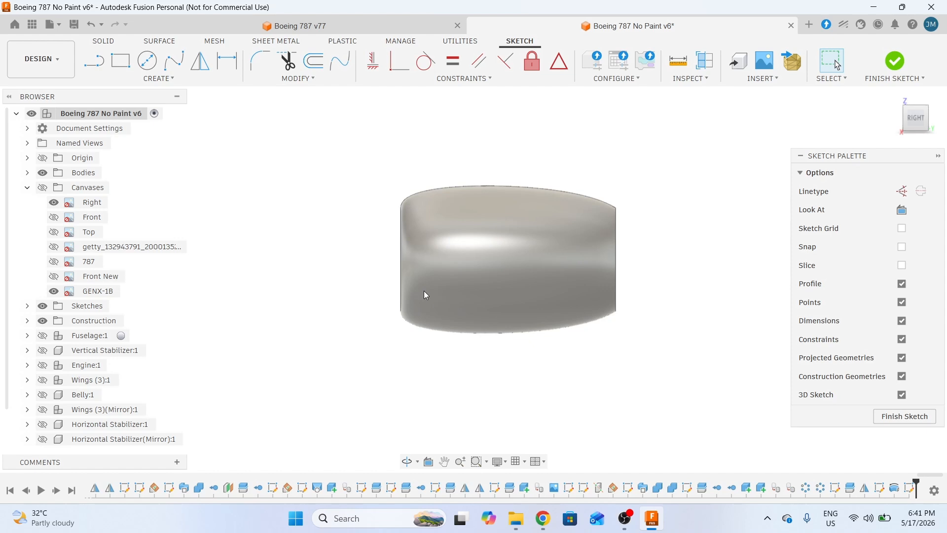
pyautogui.press('p')
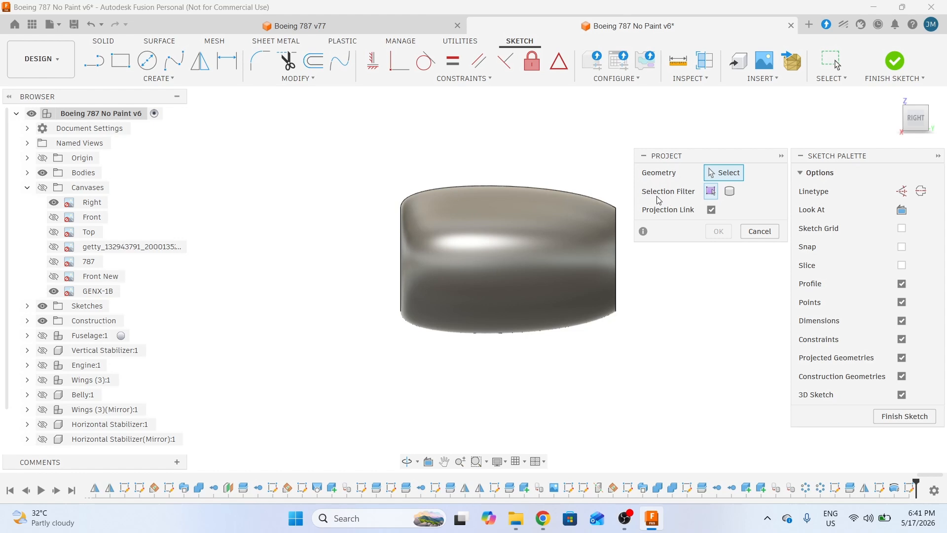
pyautogui.click(729, 191)
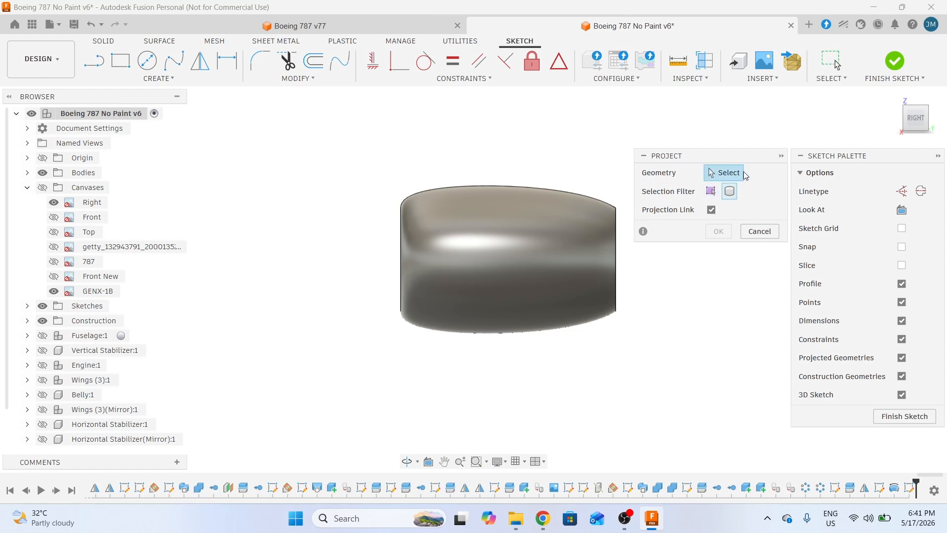
pyautogui.click(529, 252)
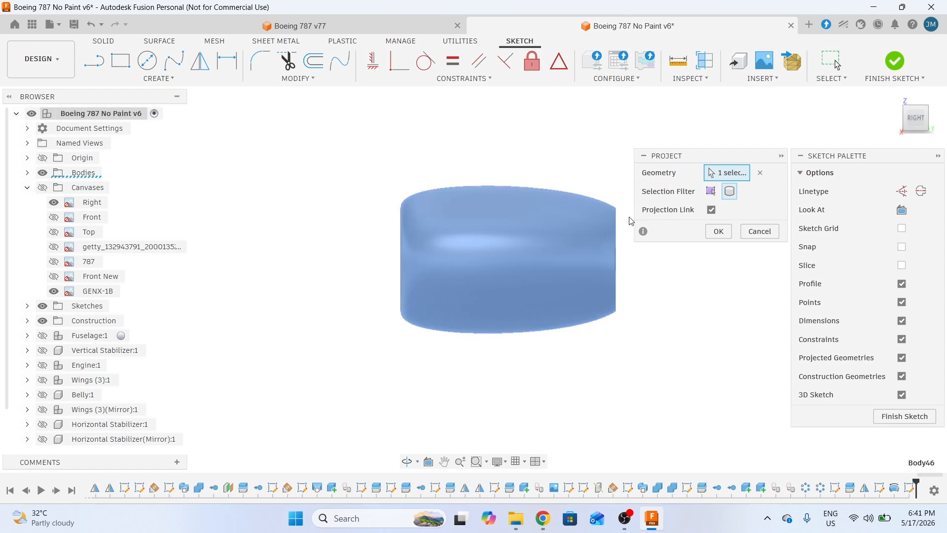
pyautogui.click(718, 231)
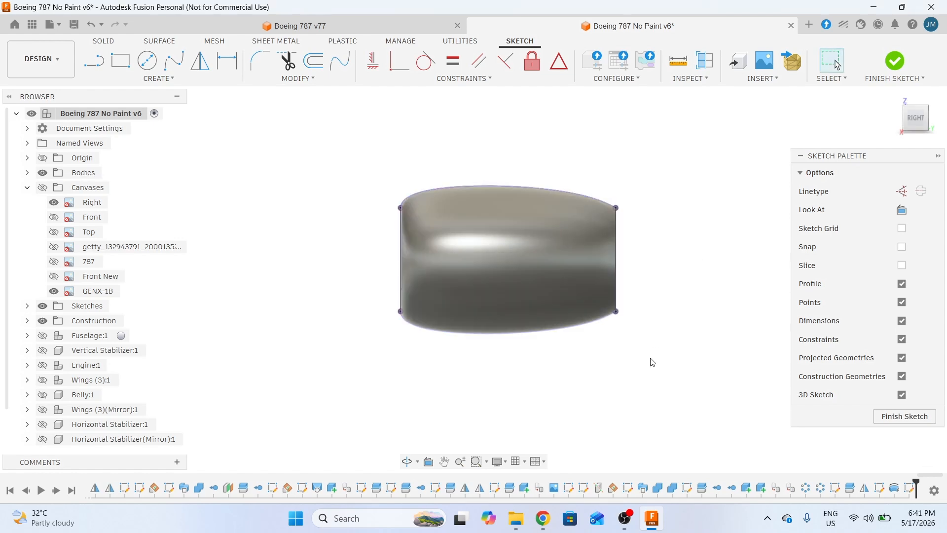
# - Hide all bodies and make Sketch87's lines visible
pyautogui.click(43, 172)
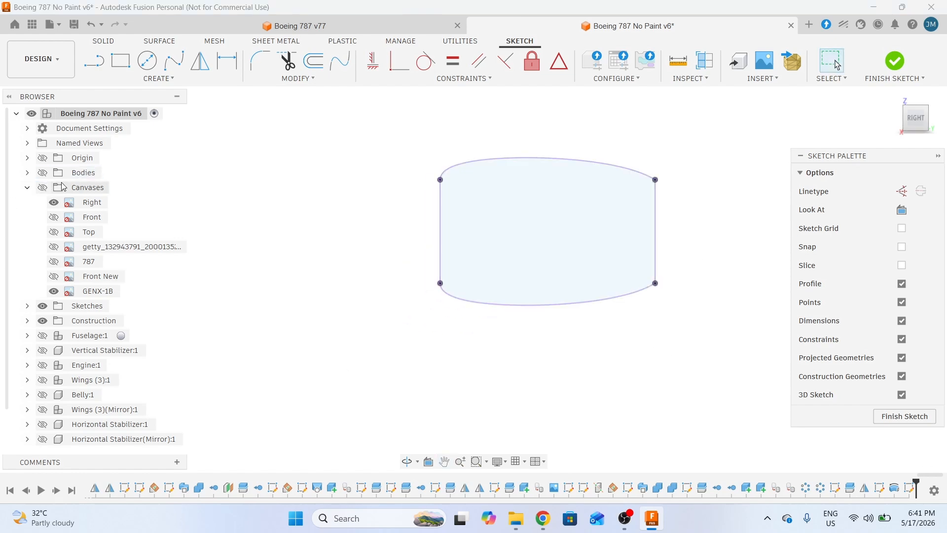
pyautogui.click(27, 306)
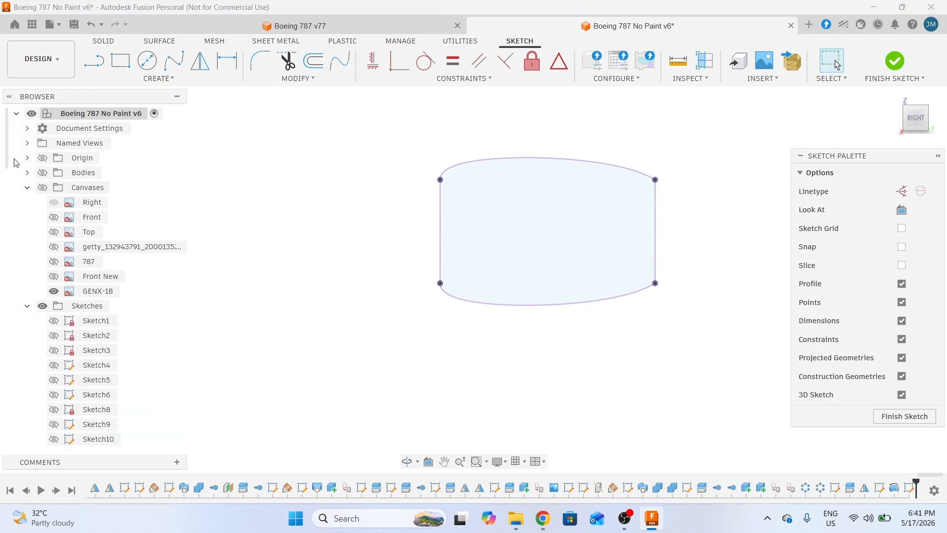
pyautogui.moveTo(11, 157); pyautogui.dragTo(13, 332)
pyautogui.scroll(-5, 13, 332)
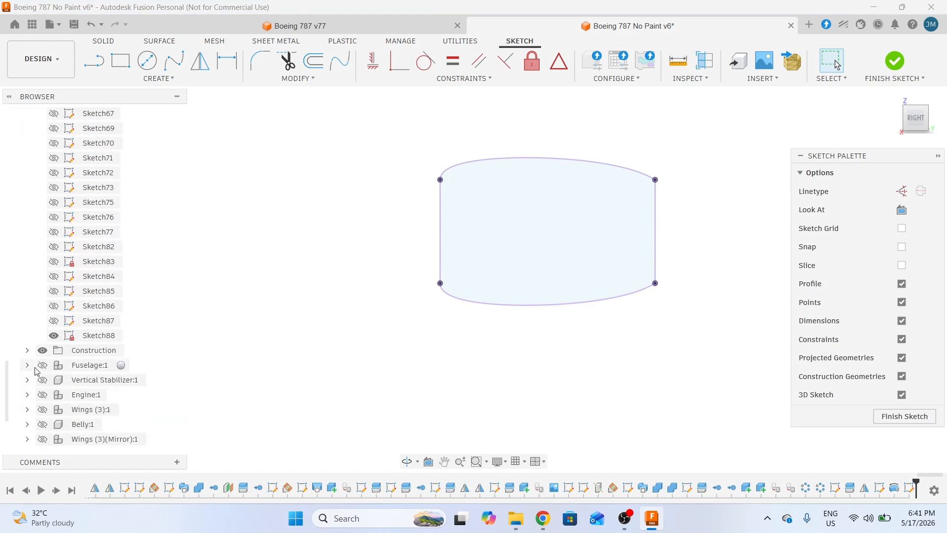
pyautogui.click(54, 322)
pyautogui.moveTo(582, 341); pyautogui.dragTo(459, 386, button='middle')
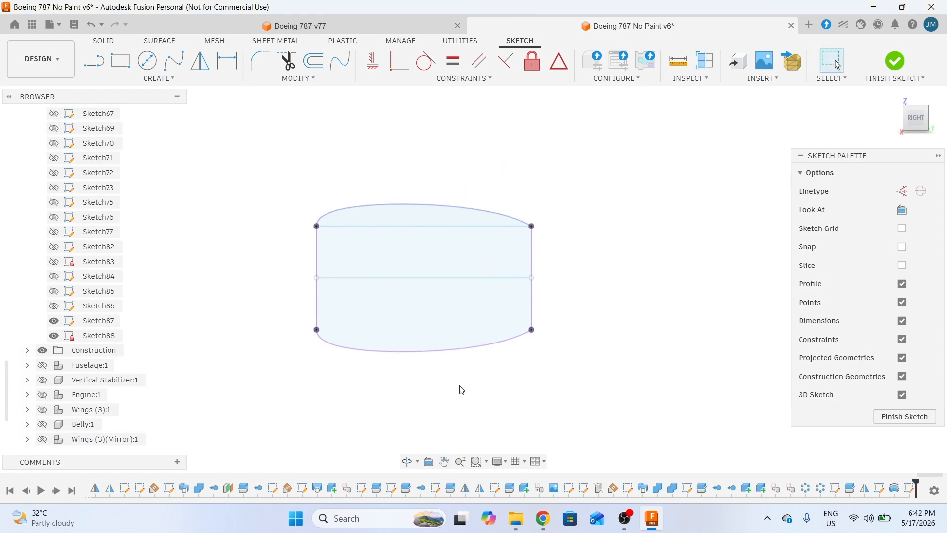
pyautogui.scroll(1, 508, 285)
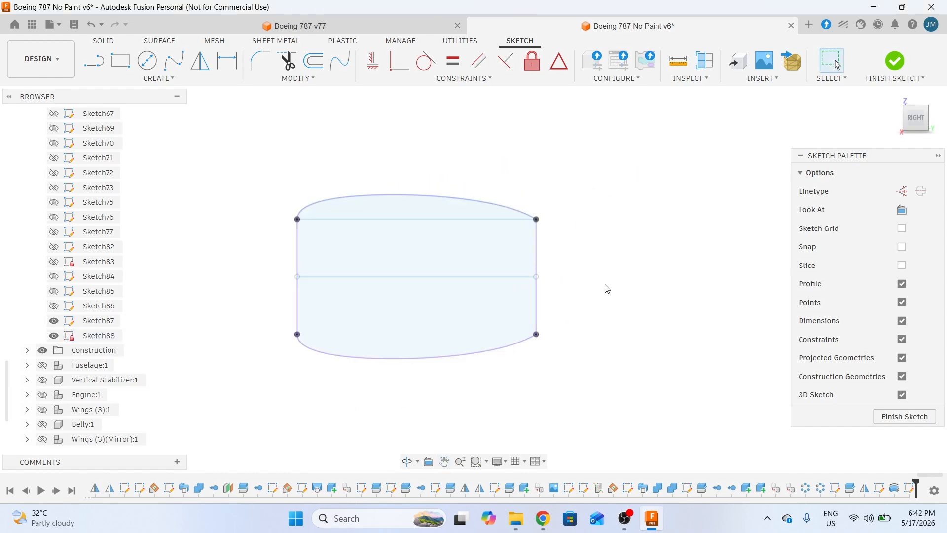
# - Project Sketch87's middle horizontal line, then hide Sketch87 and show the reference canvases again
pyautogui.press('p')
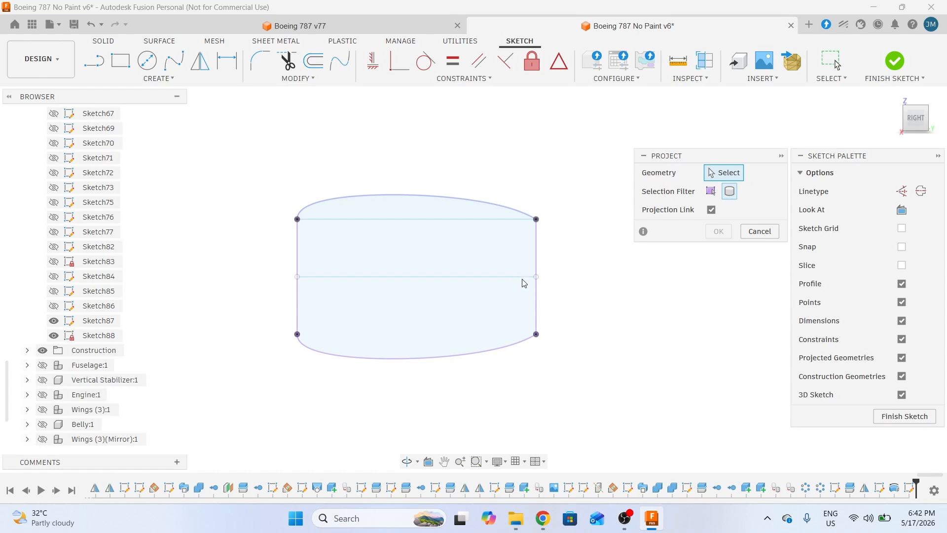
pyautogui.click(710, 193)
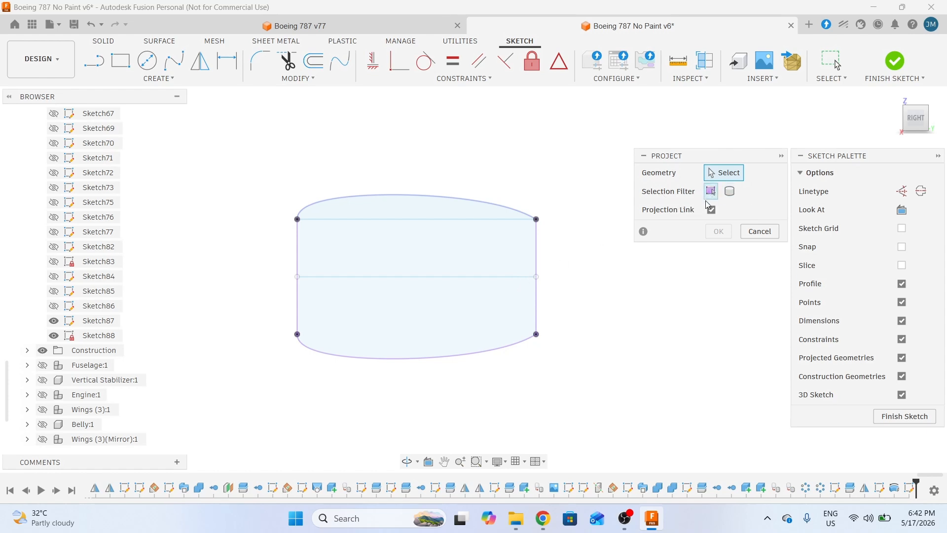
pyautogui.click(524, 277)
pyautogui.click(719, 232)
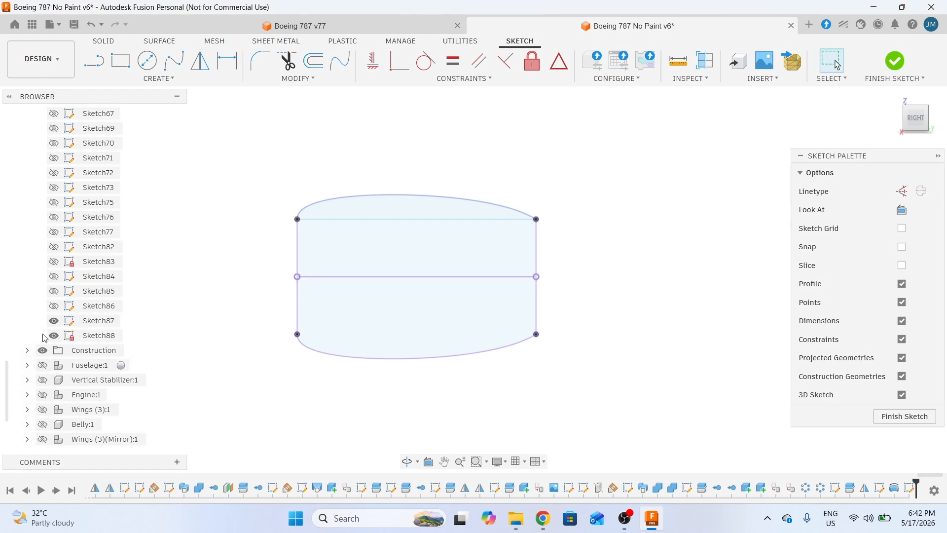
pyautogui.click(53, 321)
pyautogui.scroll(20, 13, 397)
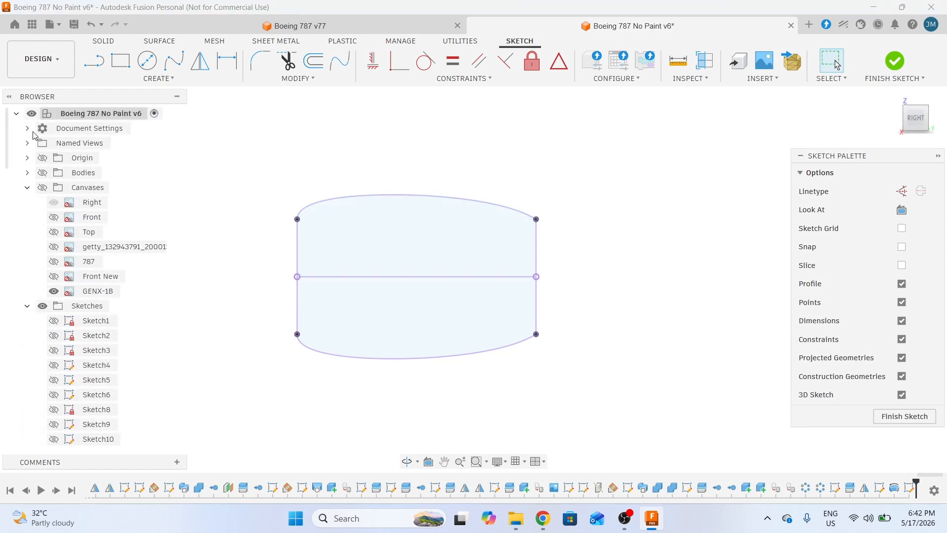
pyautogui.click(42, 192)
# - Draw a slanted line from the nacelle's rear-edge point down and to the left
pyautogui.scroll(5, 588, 265)
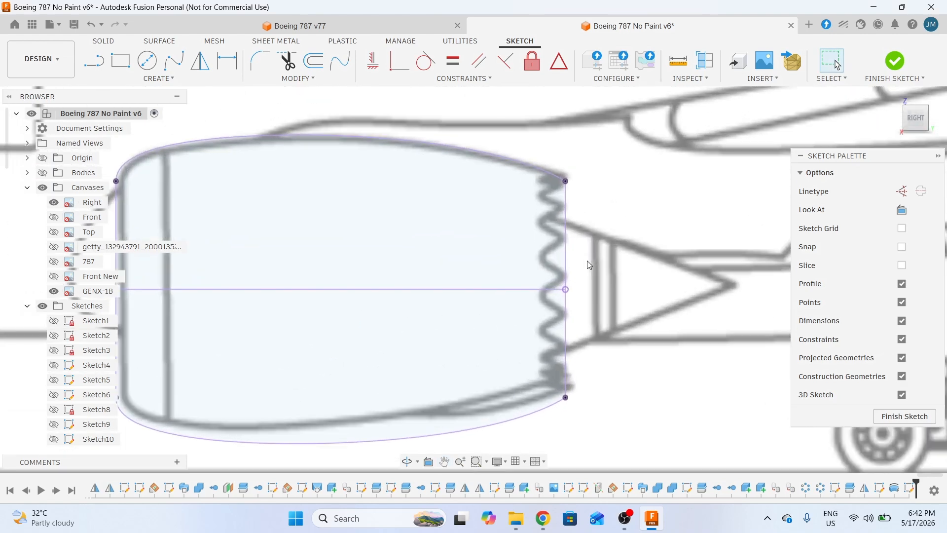
pyautogui.scroll(2, 589, 265)
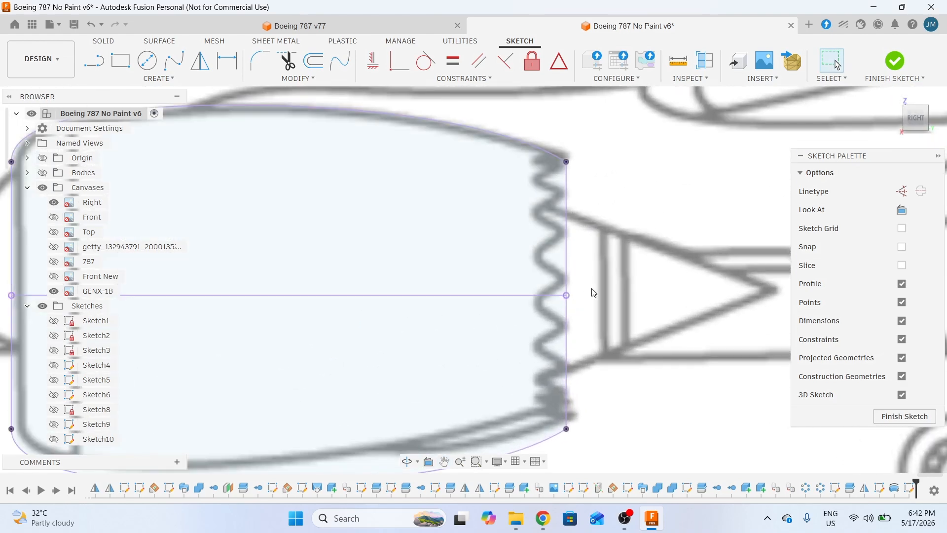
pyautogui.scroll(3, 572, 244)
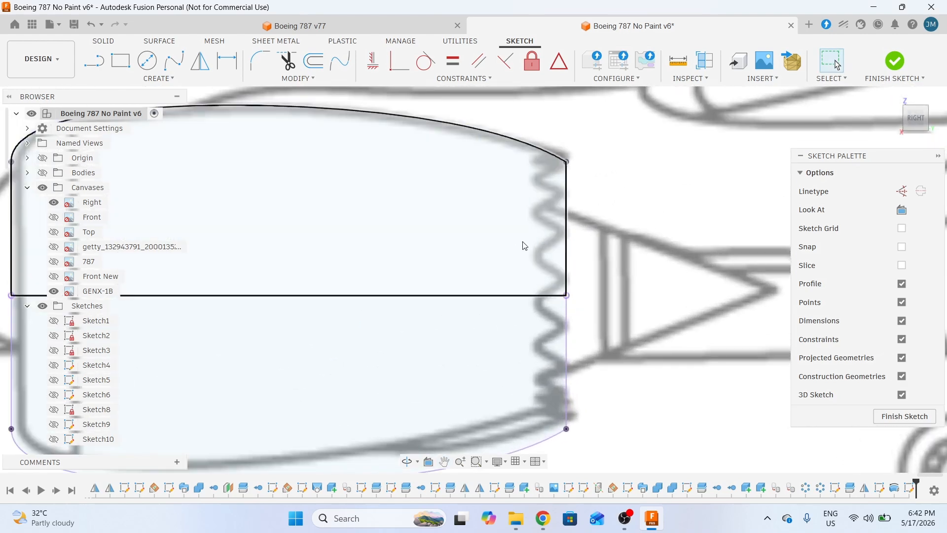
pyautogui.moveTo(572, 279); pyautogui.dragTo(599, 273, button='middle')
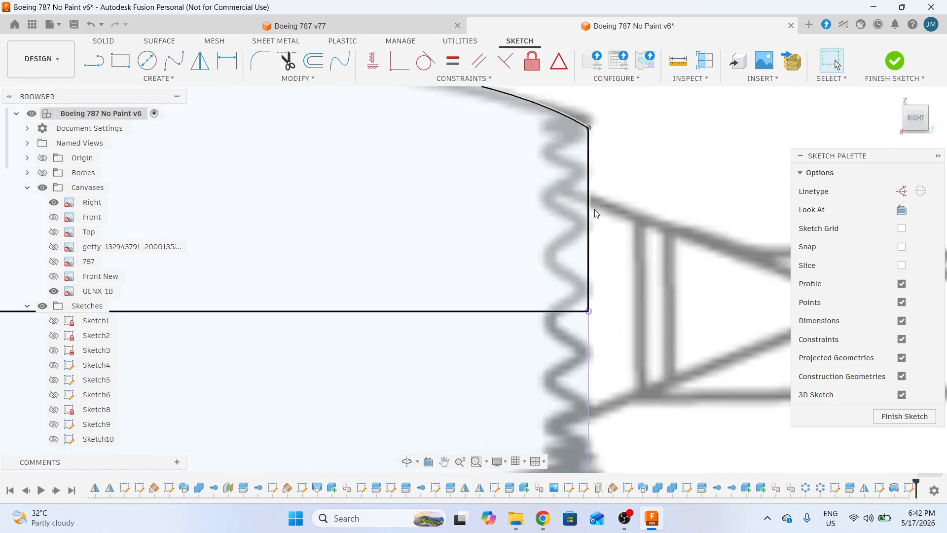
pyautogui.click(105, 70)
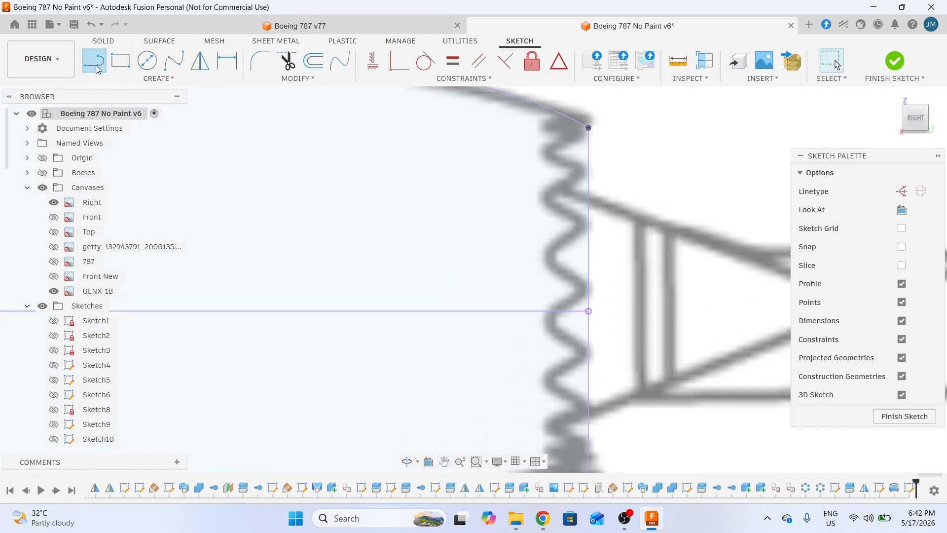
pyautogui.scroll(2, 559, 246)
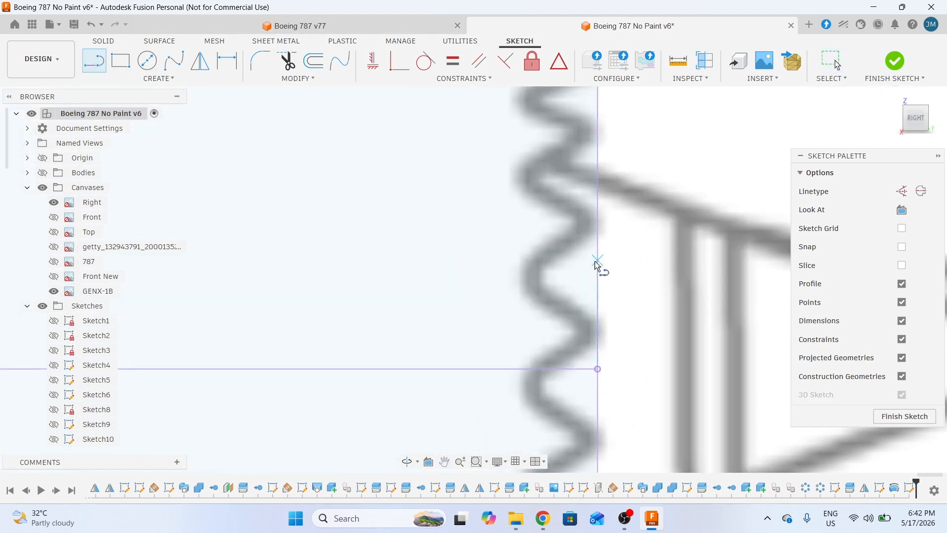
pyautogui.click(597, 231)
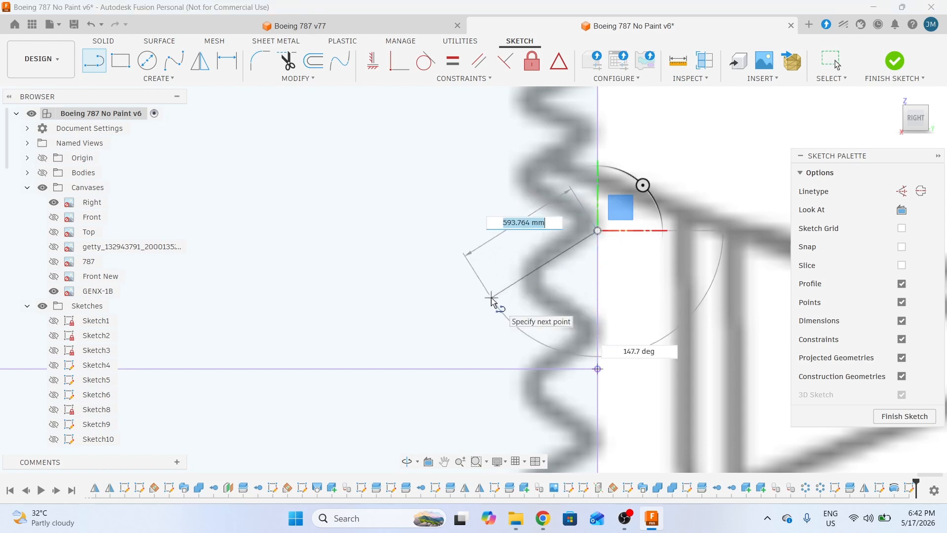
pyautogui.click(492, 297)
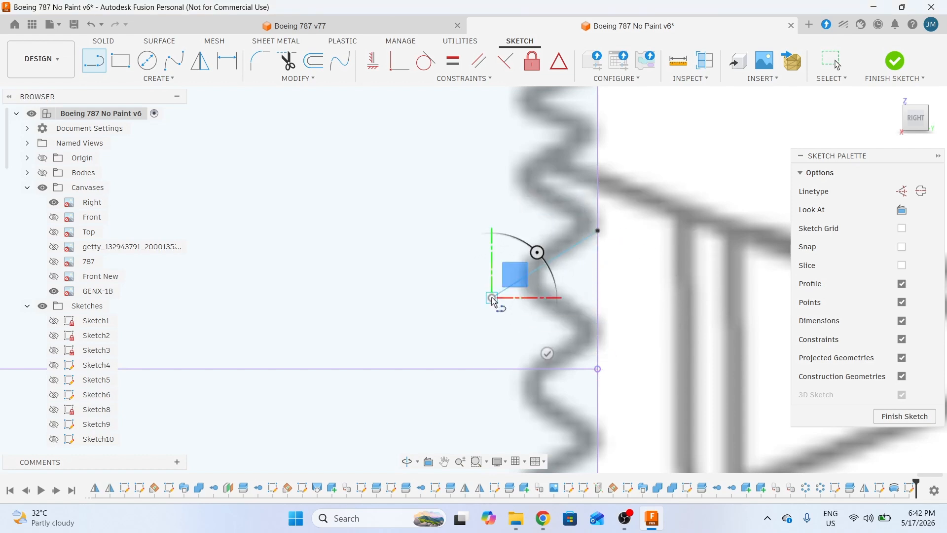
pyautogui.click(547, 353)
# - Draw a long horizontal line forward from the rear-edge point, then select the slanted line
pyautogui.moveTo(611, 284)
pyautogui.mouseDown(button='middle')
pyautogui.moveTo(691, 281)
pyautogui.moveTo(681, 269)
pyautogui.mouseUp(button='middle')
pyautogui.press('l')
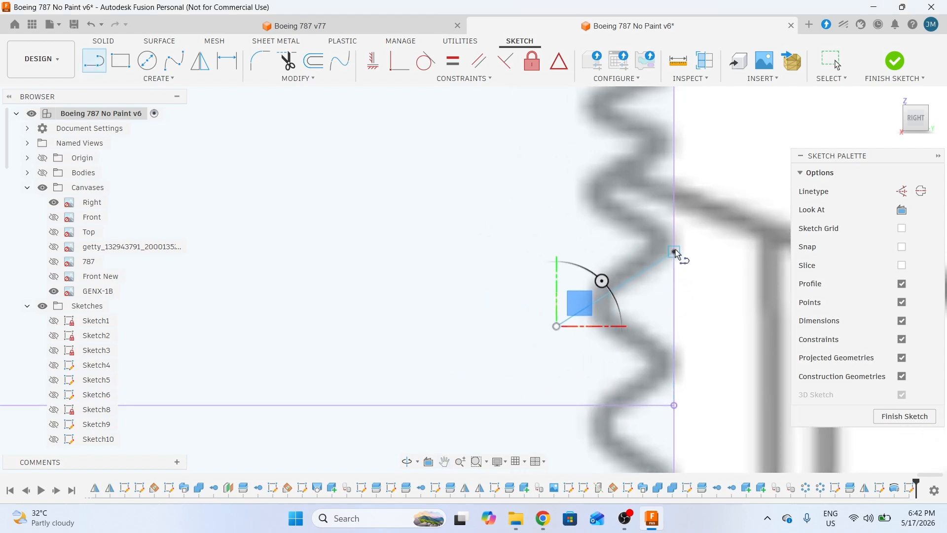
pyautogui.click(674, 252)
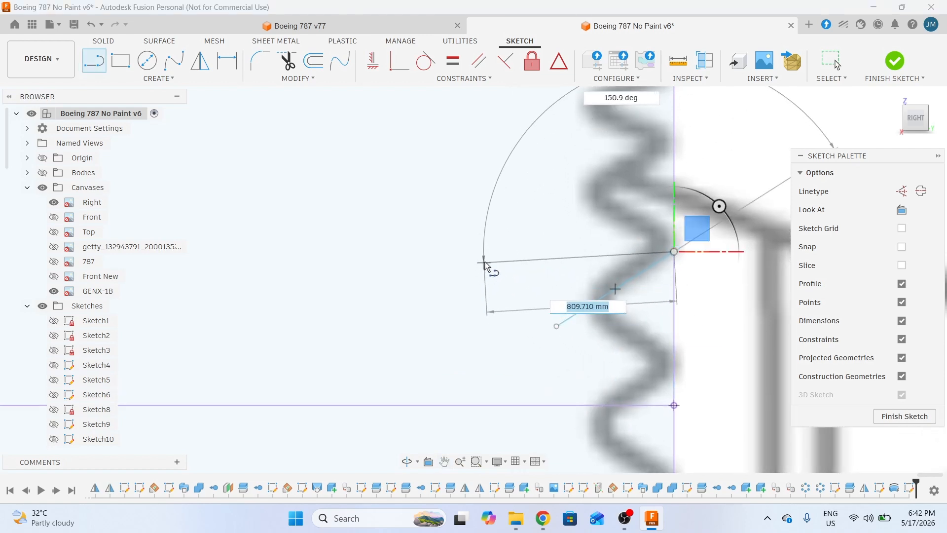
pyautogui.scroll(-2, 491, 256)
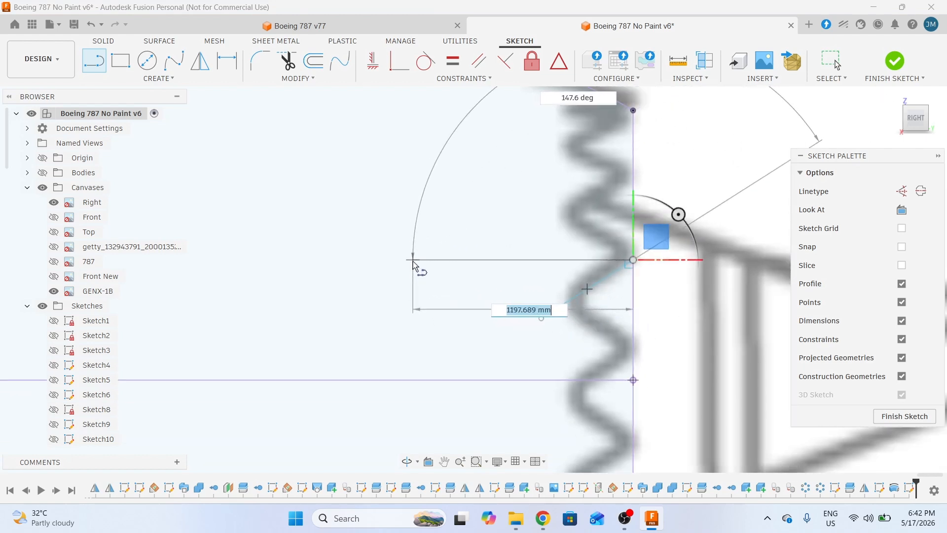
pyautogui.scroll(-2, 413, 260)
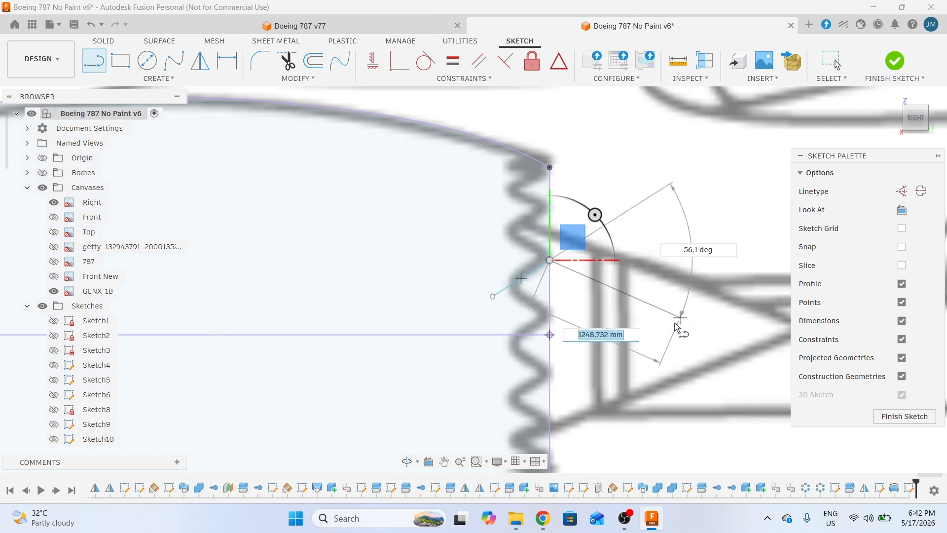
pyautogui.press('Escape')
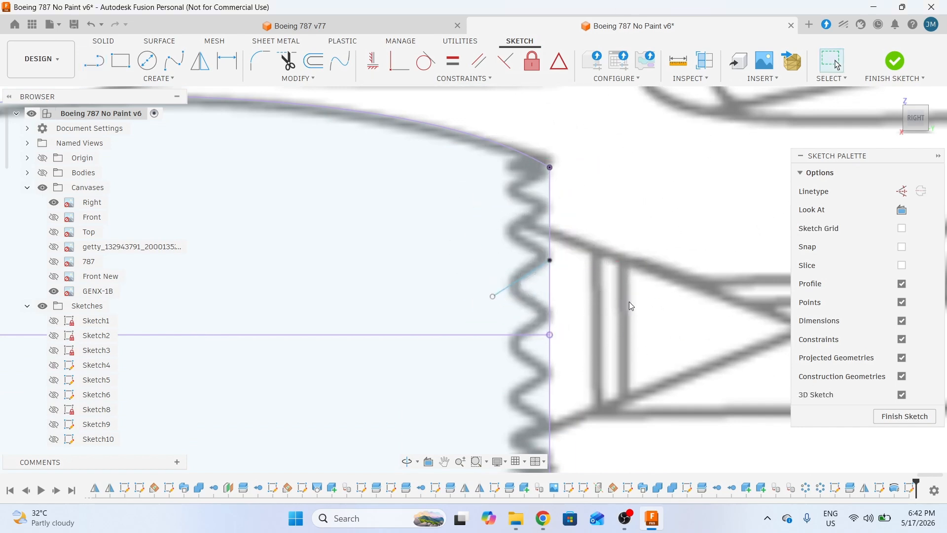
pyautogui.click(99, 63)
pyautogui.click(551, 262)
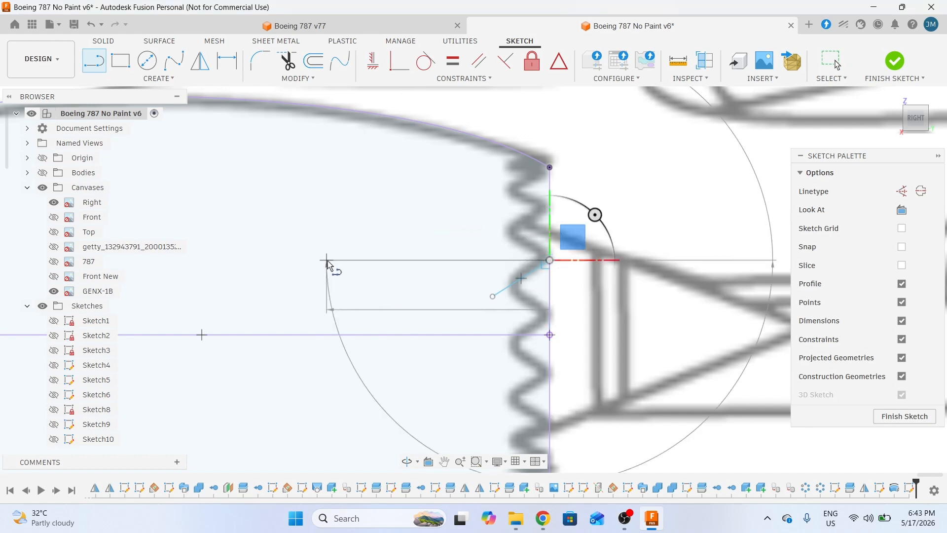
pyautogui.click(327, 260)
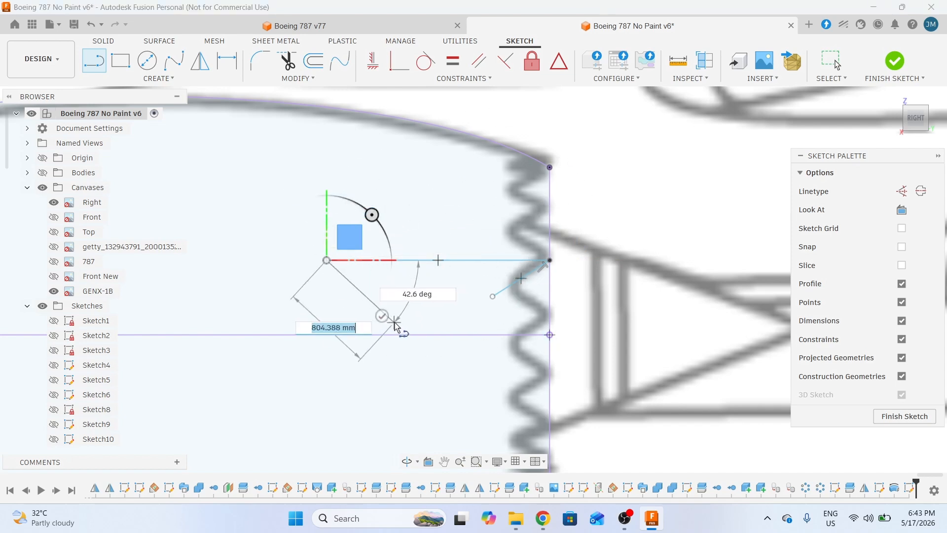
pyautogui.press('Escape')
pyautogui.scroll(2, 622, 350)
pyautogui.press('Escape')
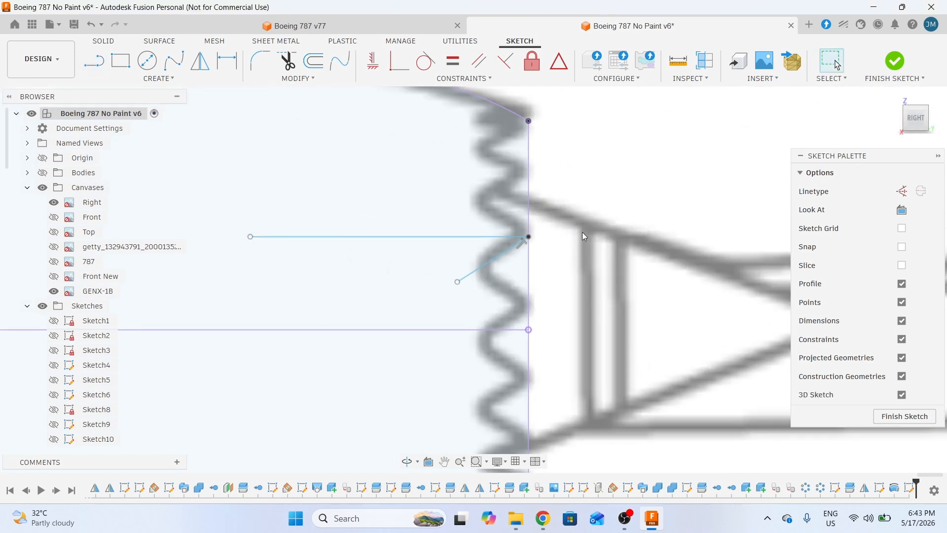
pyautogui.moveTo(574, 239)
pyautogui.mouseDown(button='middle')
pyautogui.moveTo(623, 254)
pyautogui.moveTo(596, 299)
pyautogui.mouseUp(button='middle')
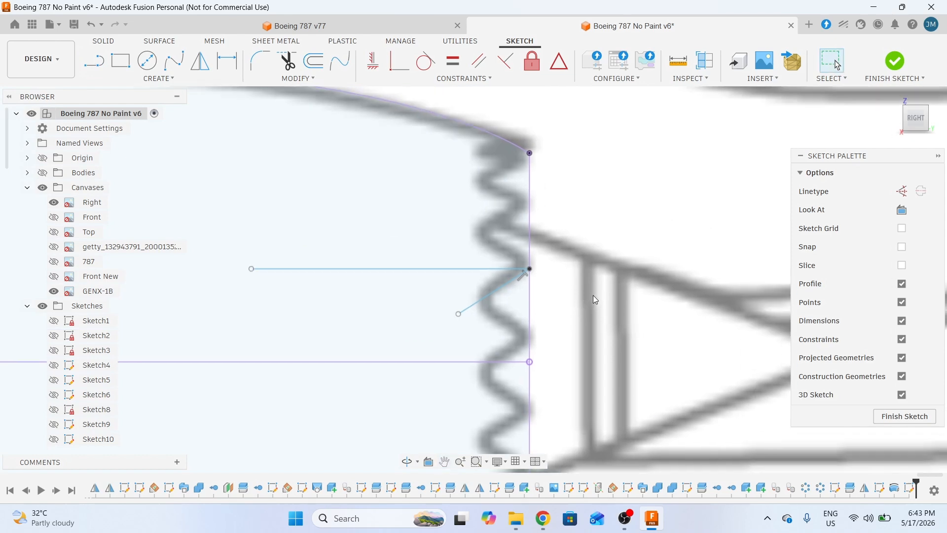
pyautogui.click(497, 291)
# - Mirror the slanted line about the horizontal line into a 64.8° V tip, then select both diagonals
pyautogui.click(207, 68)
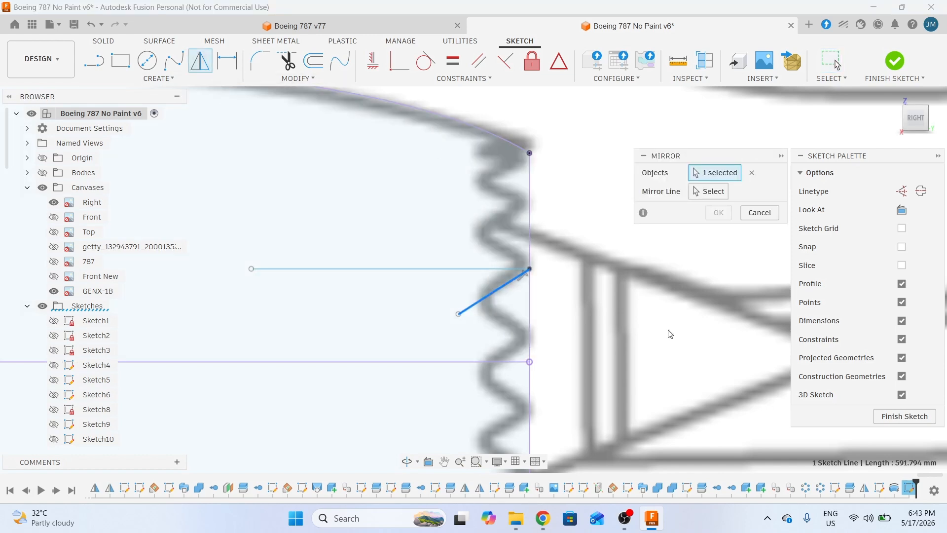
pyautogui.click(706, 197)
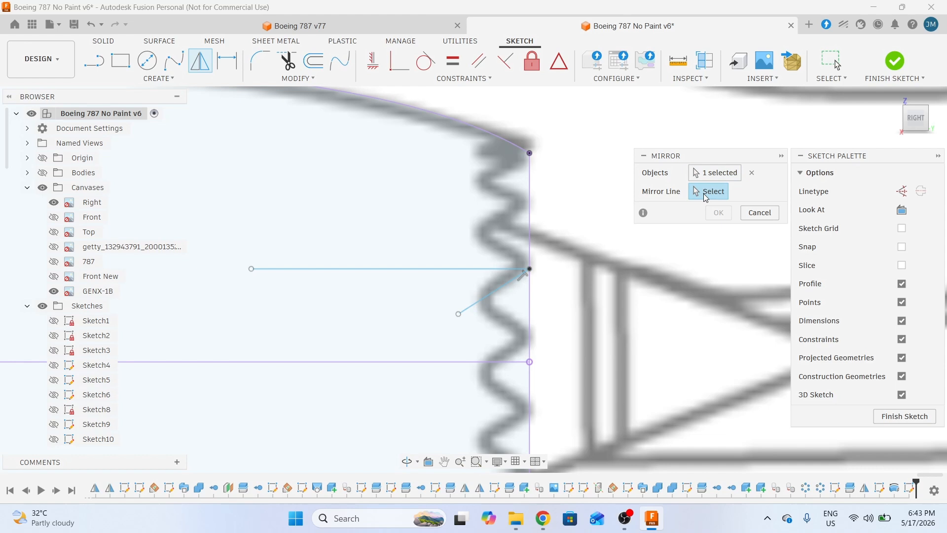
pyautogui.click(484, 270)
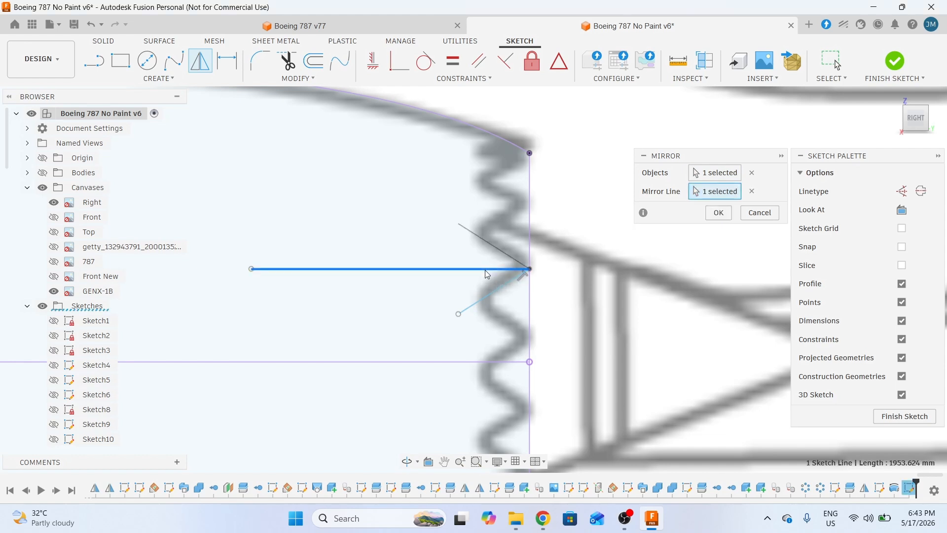
pyautogui.click(719, 212)
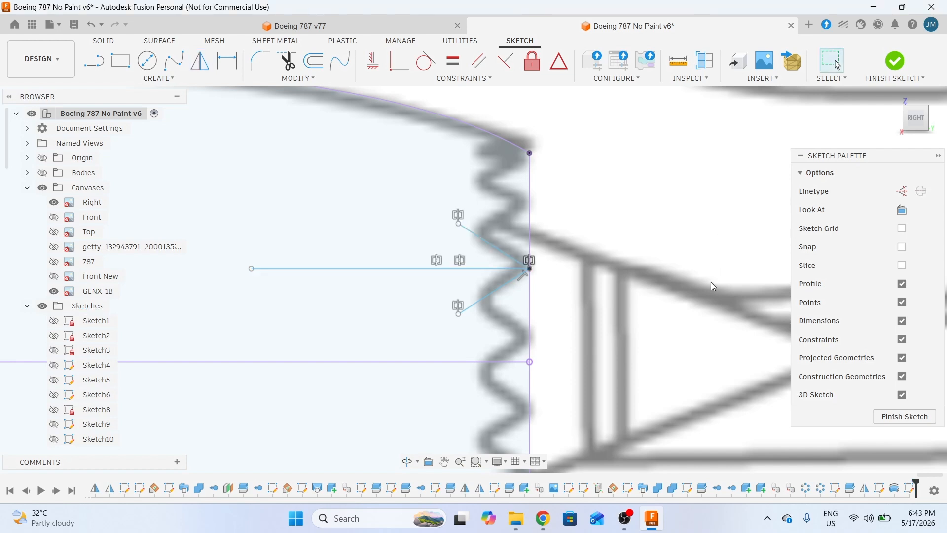
pyautogui.moveTo(711, 282); pyautogui.dragTo(678, 256, button='middle')
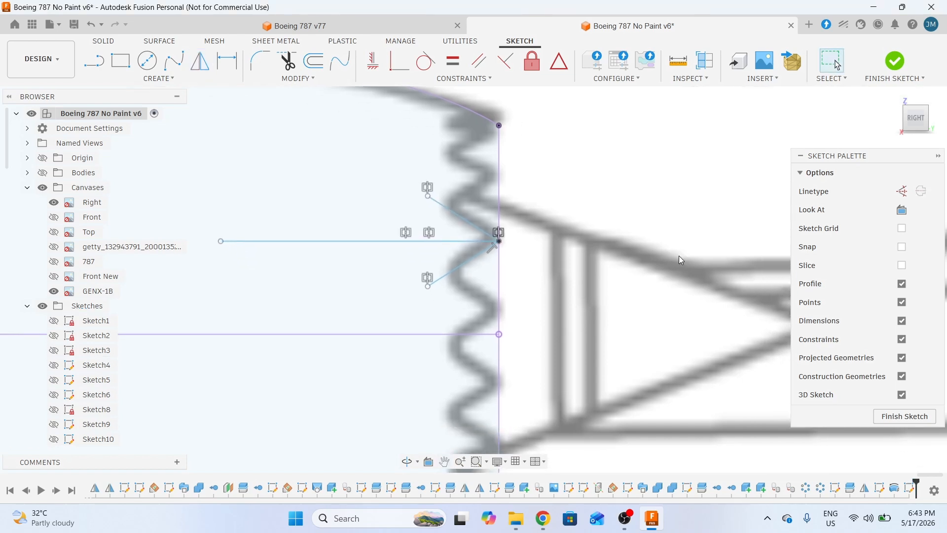
pyautogui.moveTo(643, 259); pyautogui.dragTo(603, 217, button='middle')
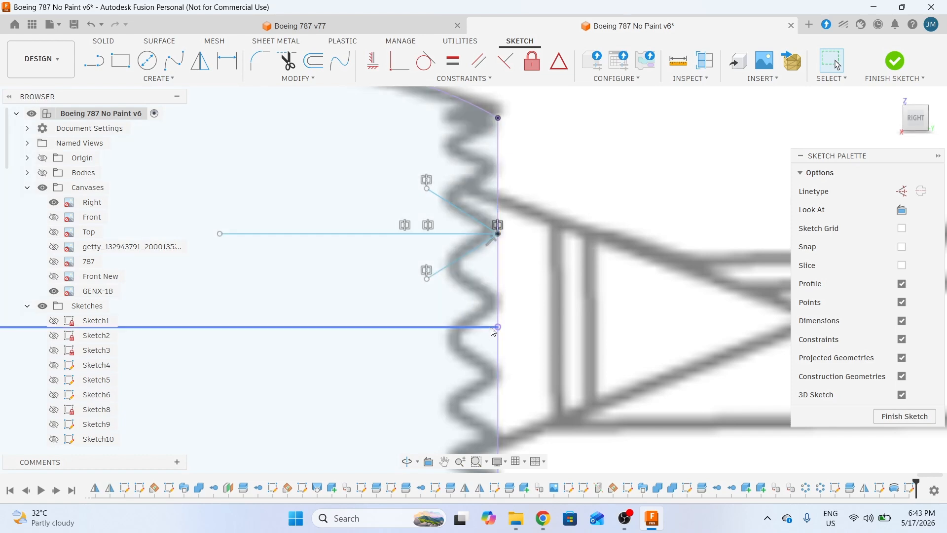
pyautogui.click(460, 262)
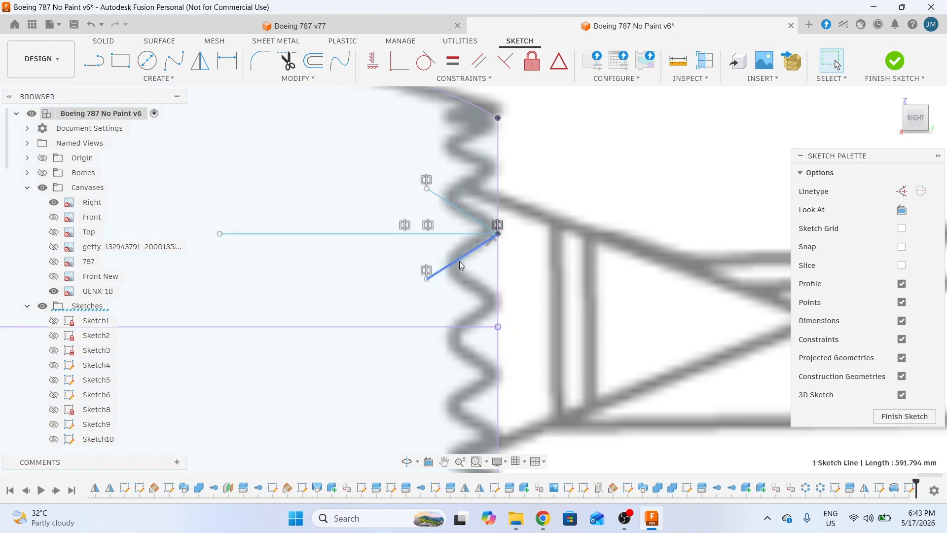
pyautogui.keyDown('ctrl'); pyautogui.click(457, 211); pyautogui.keyUp('ctrl')
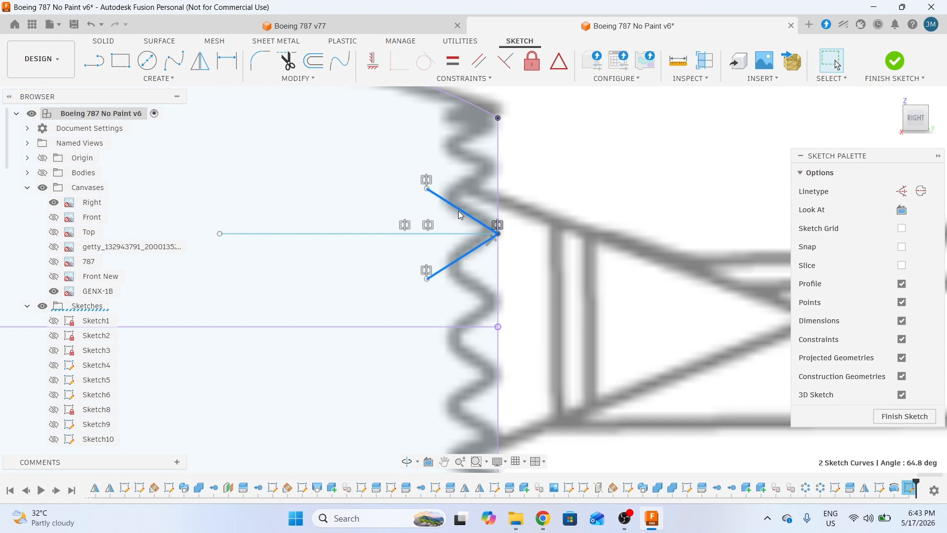
pyautogui.click(303, 82)
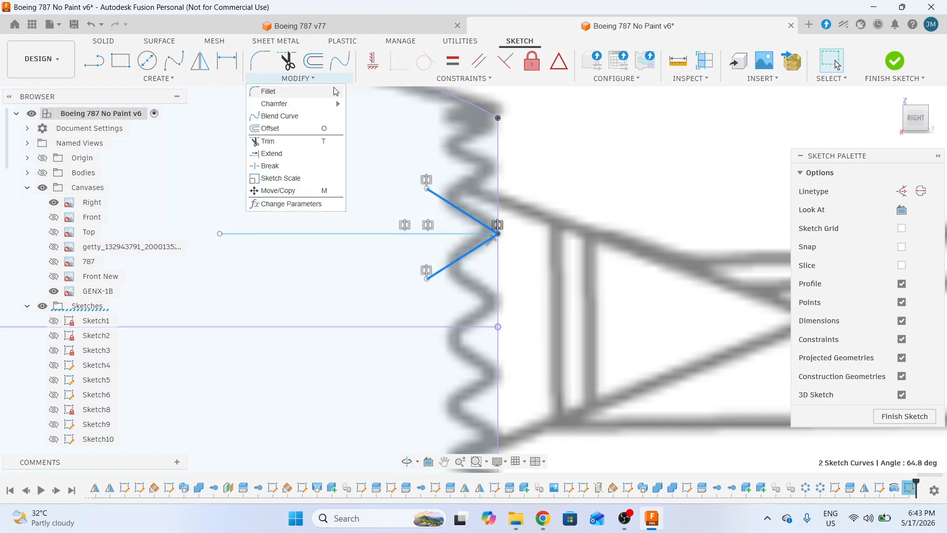
pyautogui.click(297, 196)
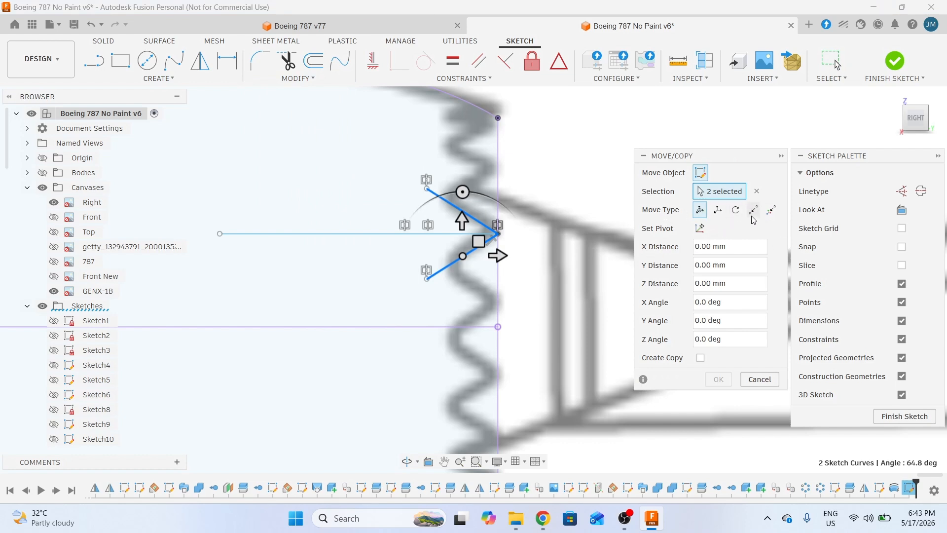
pyautogui.click(755, 212)
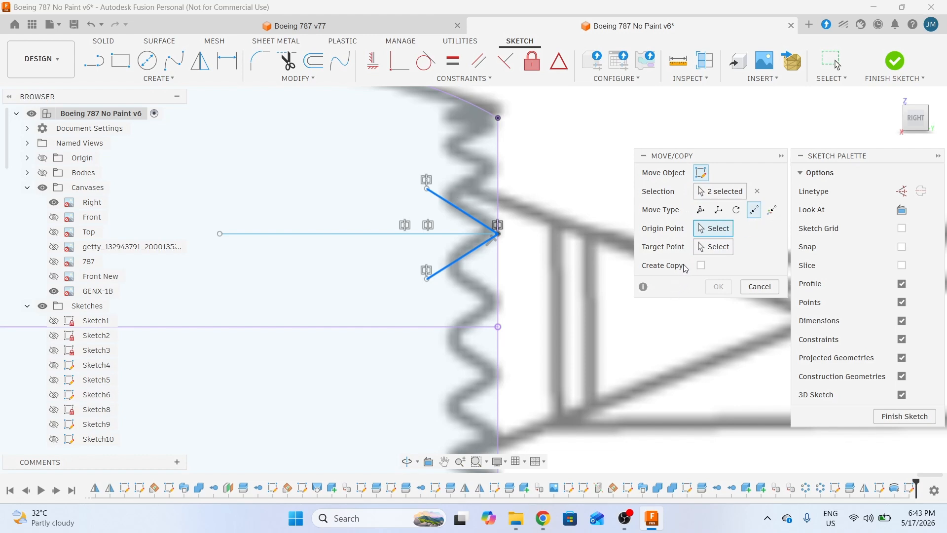
pyautogui.click(498, 234)
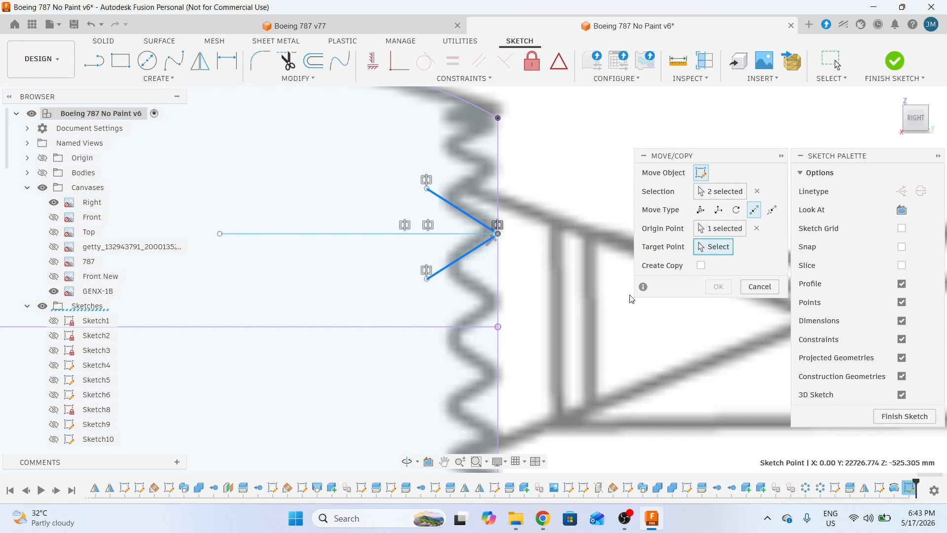
pyautogui.click(498, 327)
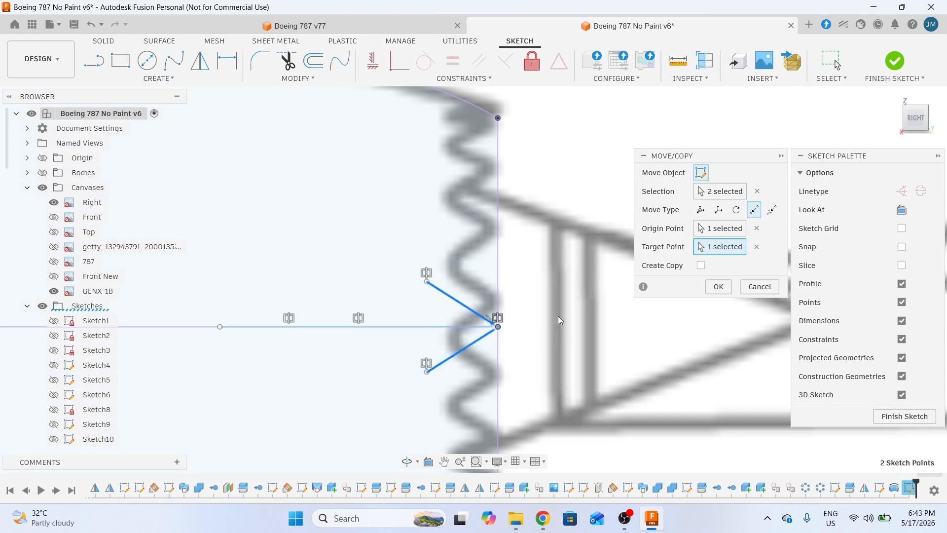
pyautogui.click(720, 290)
pyautogui.scroll(-1, 603, 314)
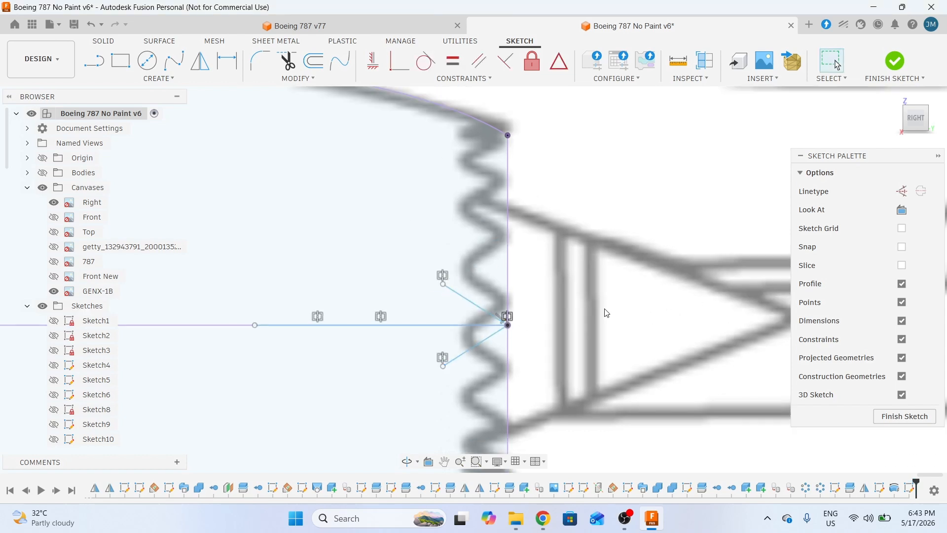
pyautogui.moveTo(603, 313); pyautogui.dragTo(629, 233, button='middle')
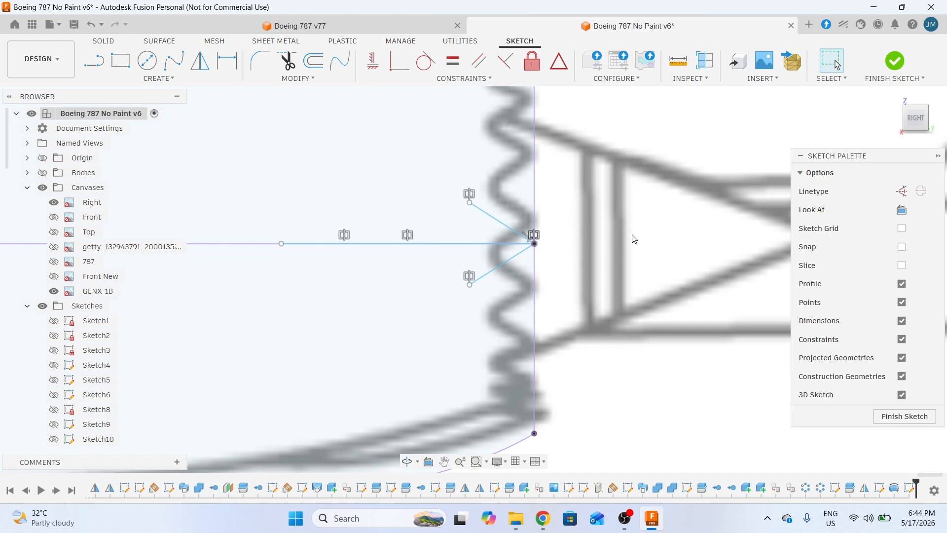
pyautogui.moveTo(637, 175); pyautogui.dragTo(596, 206, button='middle')
pyautogui.moveTo(579, 303); pyautogui.dragTo(590, 287, button='middle')
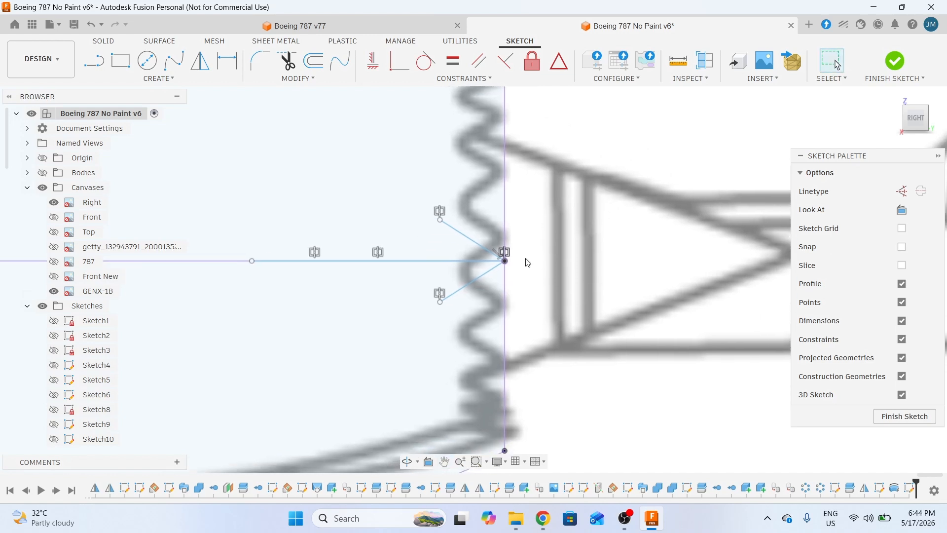
pyautogui.moveTo(572, 241); pyautogui.dragTo(565, 254, button='middle')
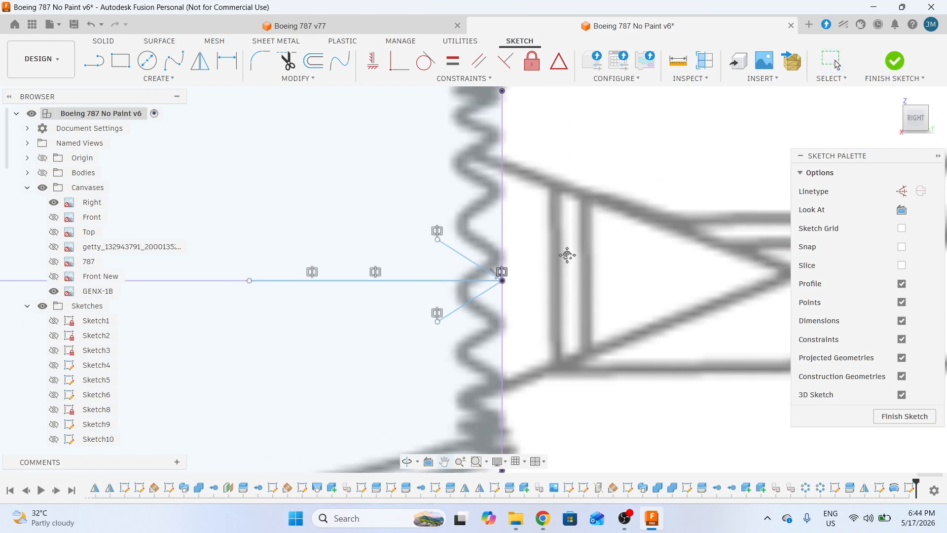
# - Draw a horizontal line rightward from the lower diagonal's tip
pyautogui.click(101, 68)
pyautogui.click(438, 321)
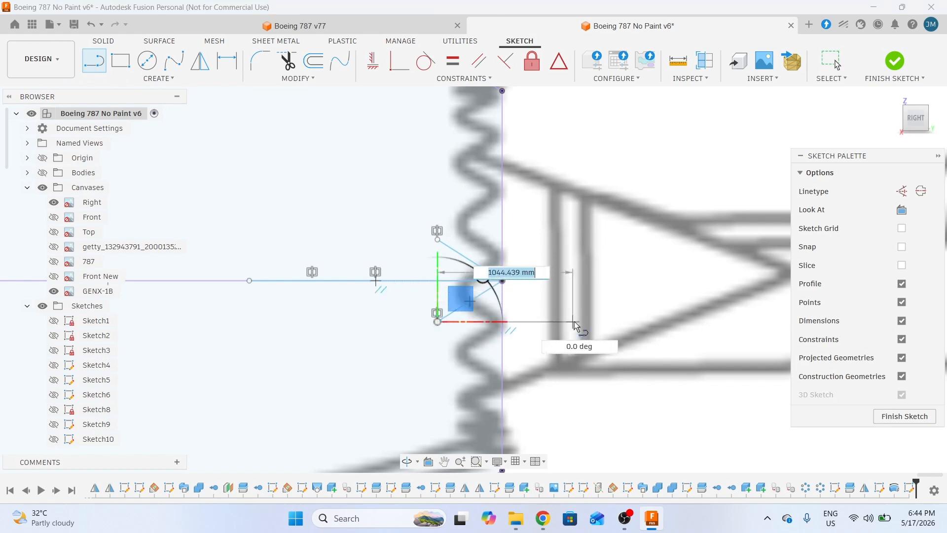
pyautogui.click(580, 322)
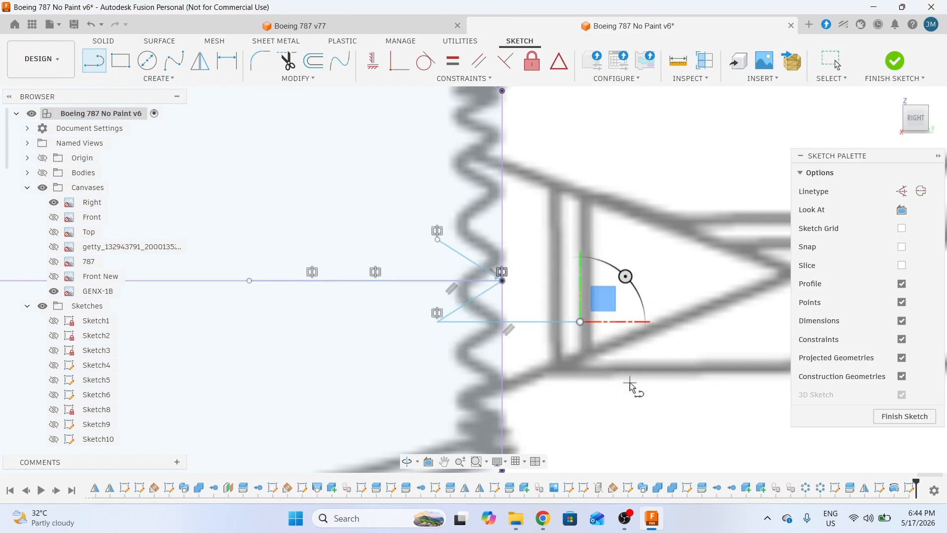
pyautogui.moveTo(633, 388); pyautogui.dragTo(656, 307, button='middle')
pyautogui.press('Escape')
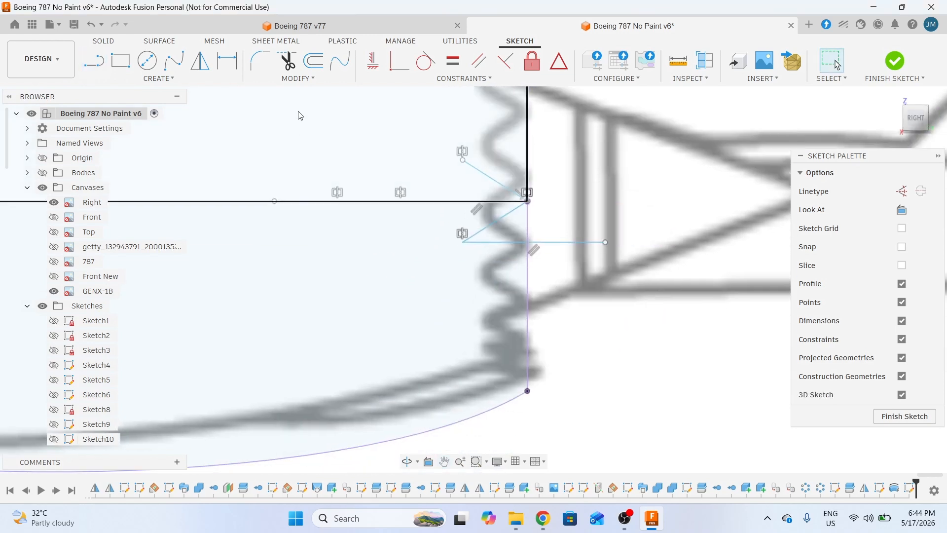
# - Mirror the lower diagonal about the new horizontal line to form a second chevron point
pyautogui.click(491, 224)
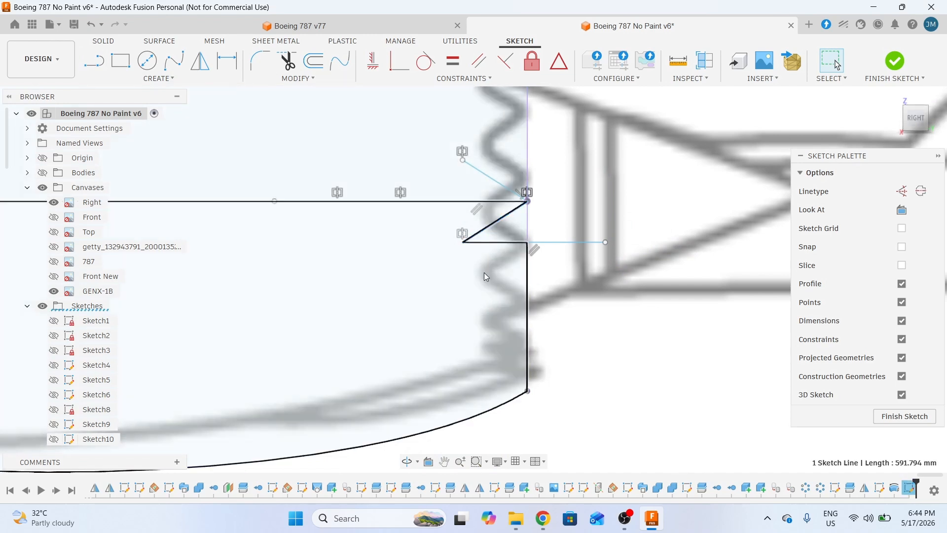
pyautogui.click(200, 61)
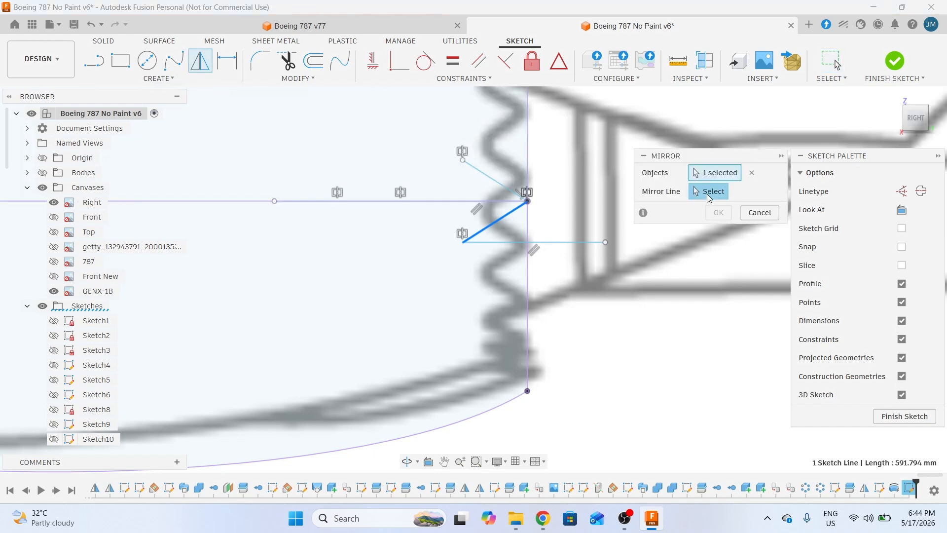
pyautogui.click(574, 242)
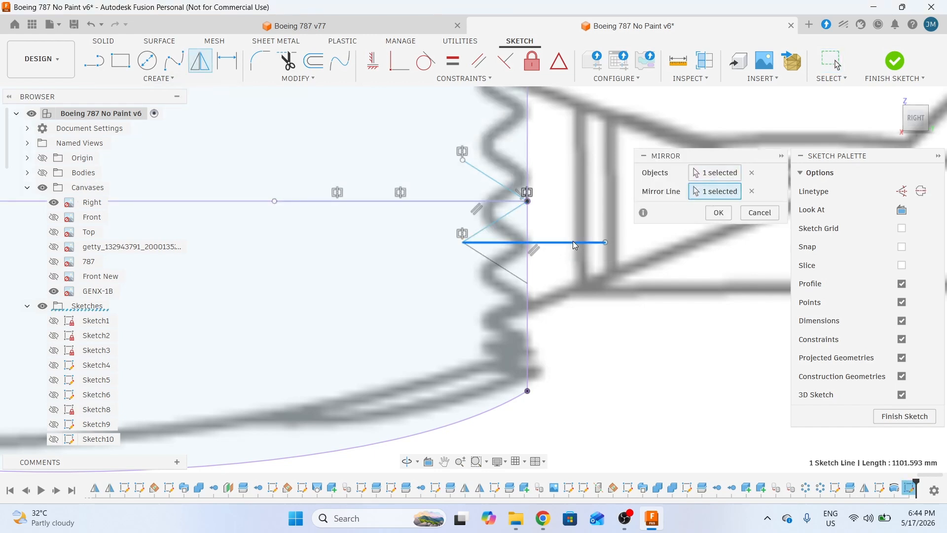
pyautogui.click(719, 213)
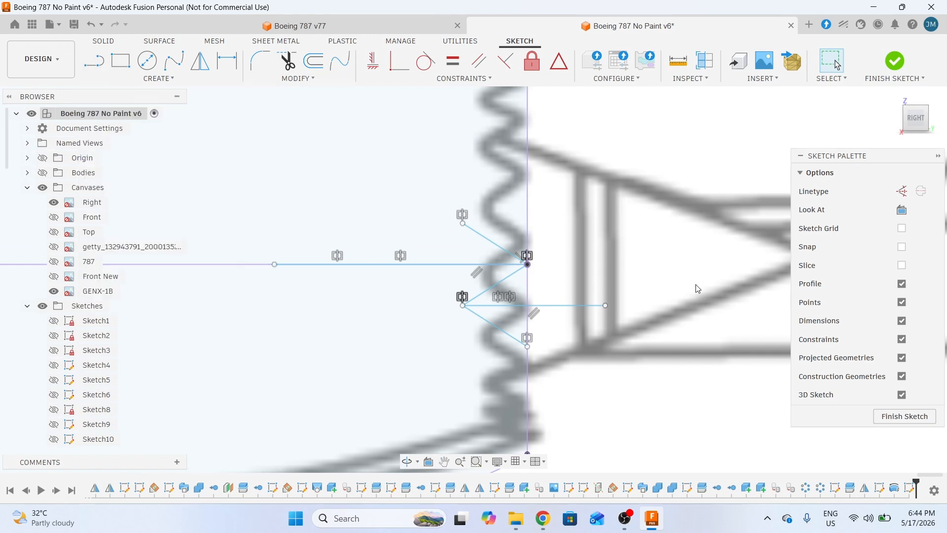
# - Delete the centre line's left extension and the upper diagonal line
pyautogui.moveTo(599, 245); pyautogui.dragTo(725, 237, button='middle')
pyautogui.moveTo(609, 277); pyautogui.dragTo(534, 276, button='middle')
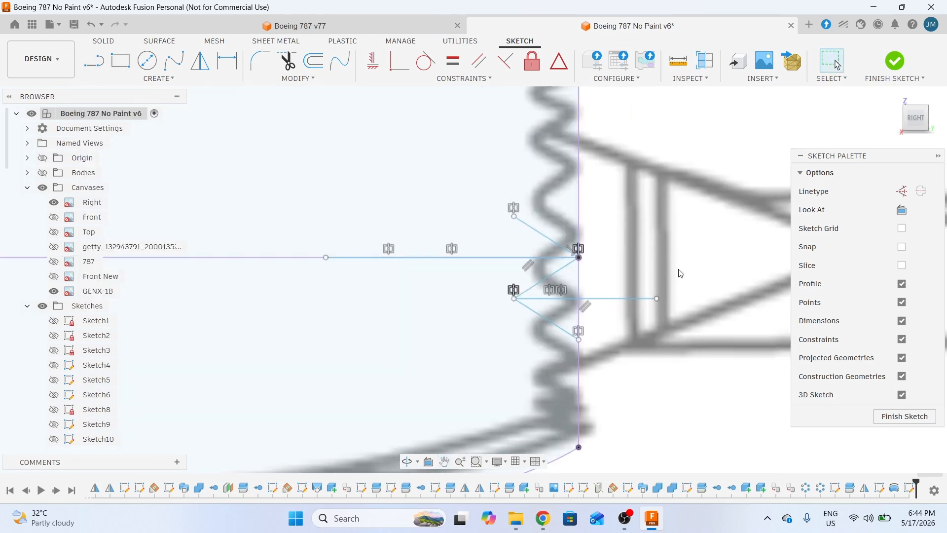
pyautogui.click(265, 257)
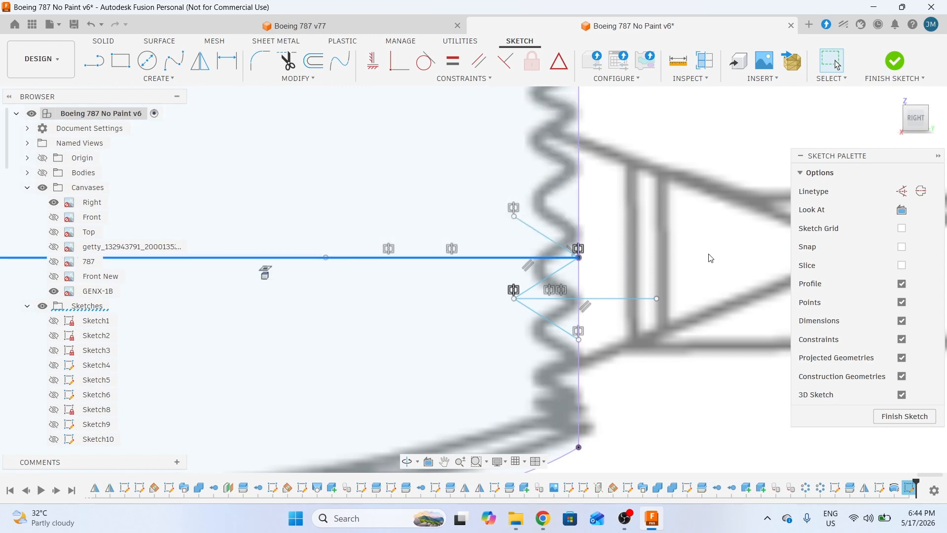
pyautogui.press('Delete')
pyautogui.moveTo(692, 272); pyautogui.dragTo(651, 254, button='middle')
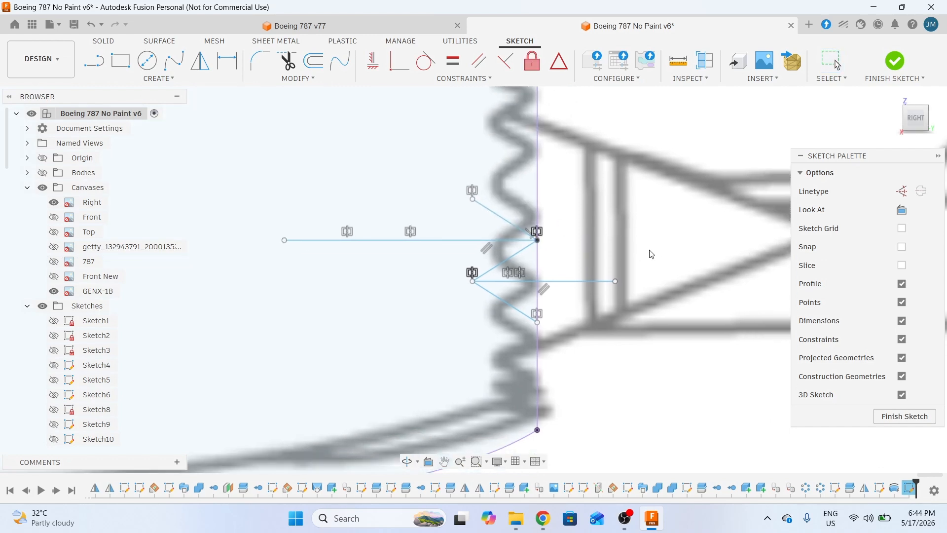
pyautogui.click(496, 215)
pyautogui.press('Delete')
pyautogui.moveTo(729, 247); pyautogui.dragTo(700, 245, button='middle')
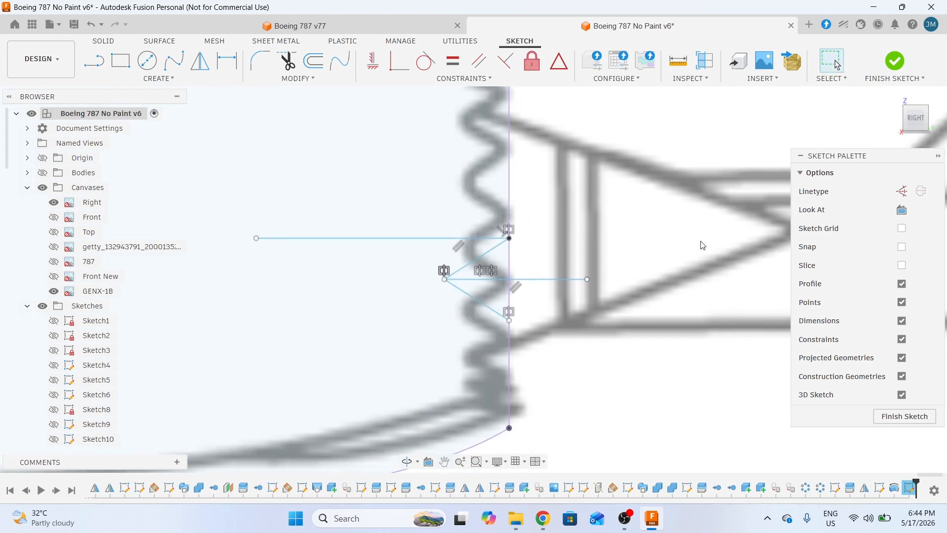
# - Mirror the two lower chevron lines about the horizontal centre line
pyautogui.click(485, 306)
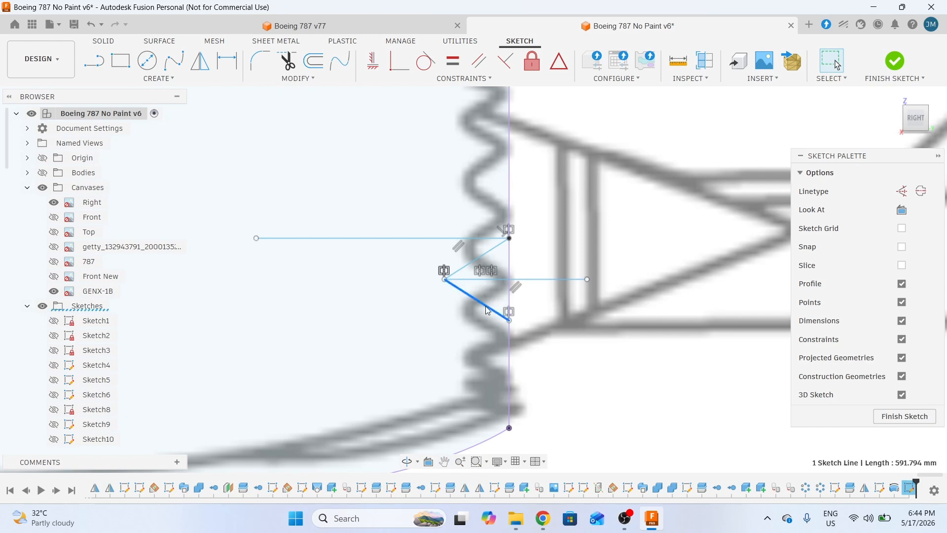
pyautogui.keyDown('shift'); pyautogui.click(486, 258); pyautogui.keyUp('shift')
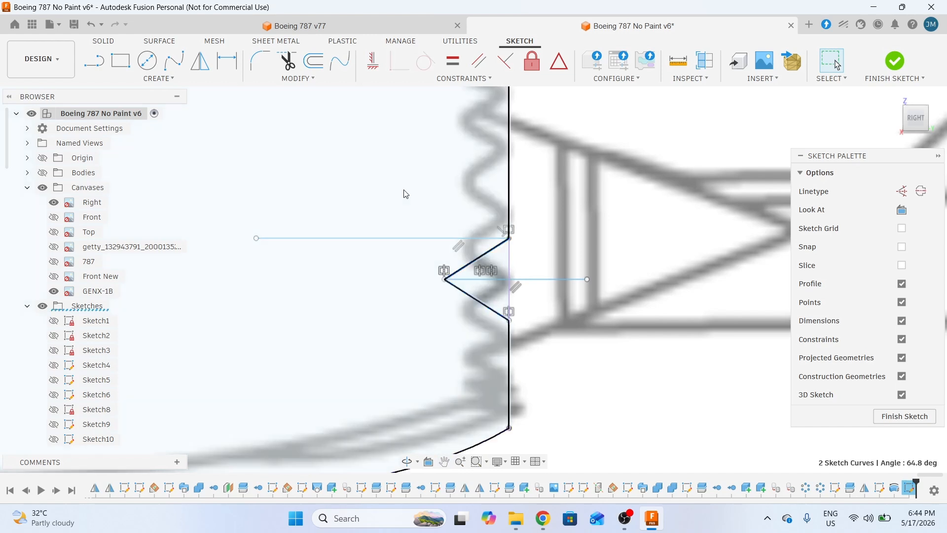
pyautogui.click(200, 61)
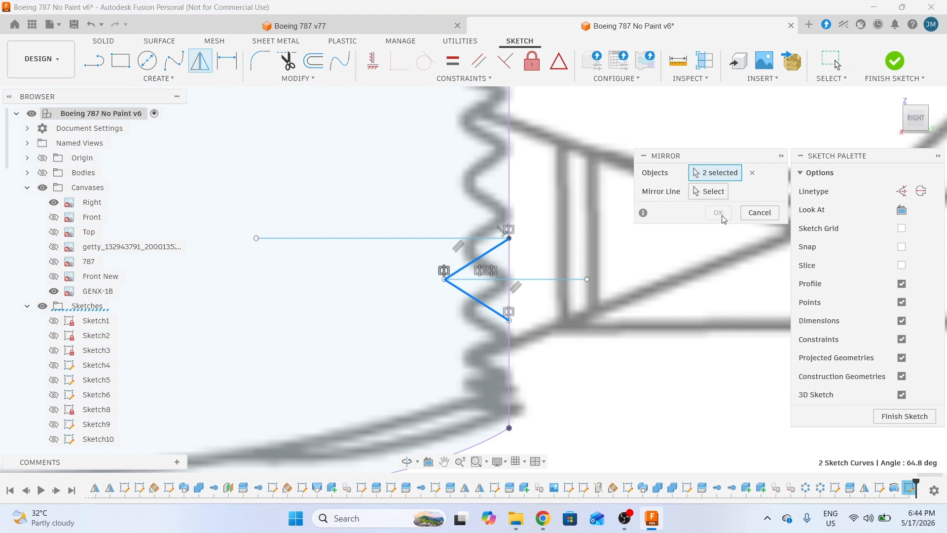
pyautogui.click(706, 193)
pyautogui.click(418, 241)
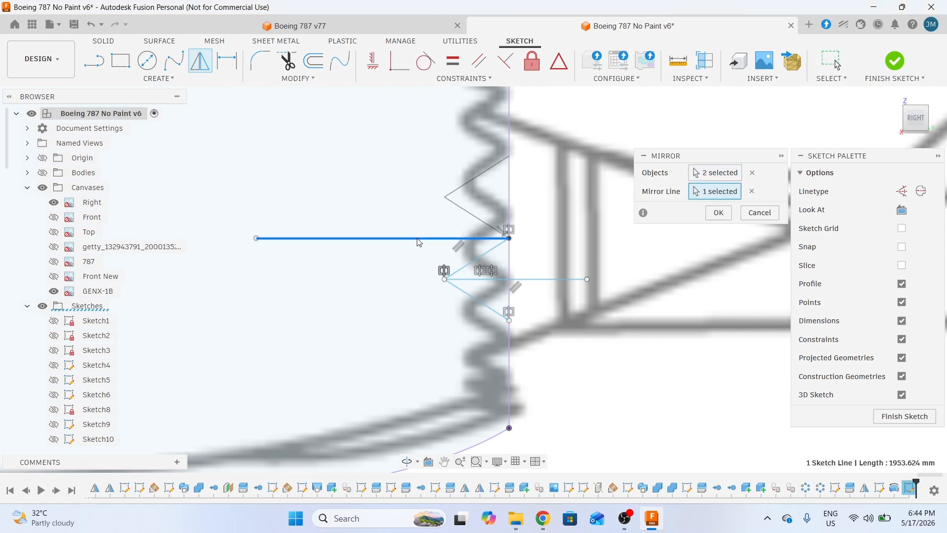
pyautogui.click(719, 213)
# - Delete the temporary lower horizontal helper line
pyautogui.moveTo(635, 287); pyautogui.dragTo(627, 237, button='middle')
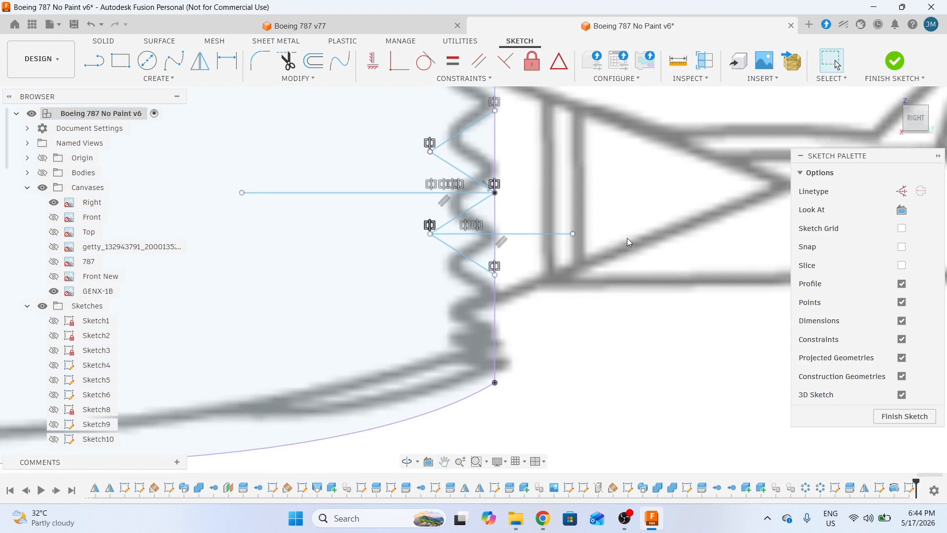
pyautogui.click(544, 235)
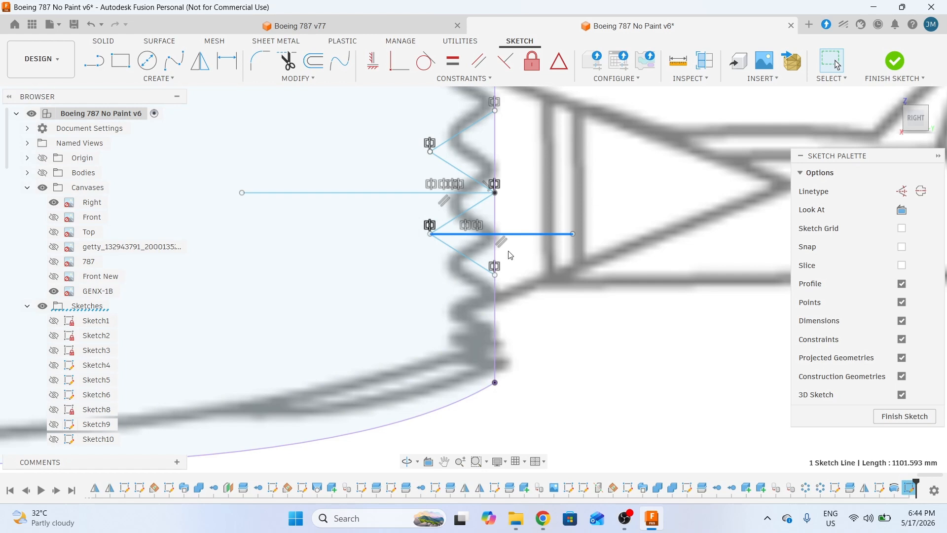
pyautogui.press('Delete')
pyautogui.moveTo(640, 234); pyautogui.dragTo(657, 261, button='middle')
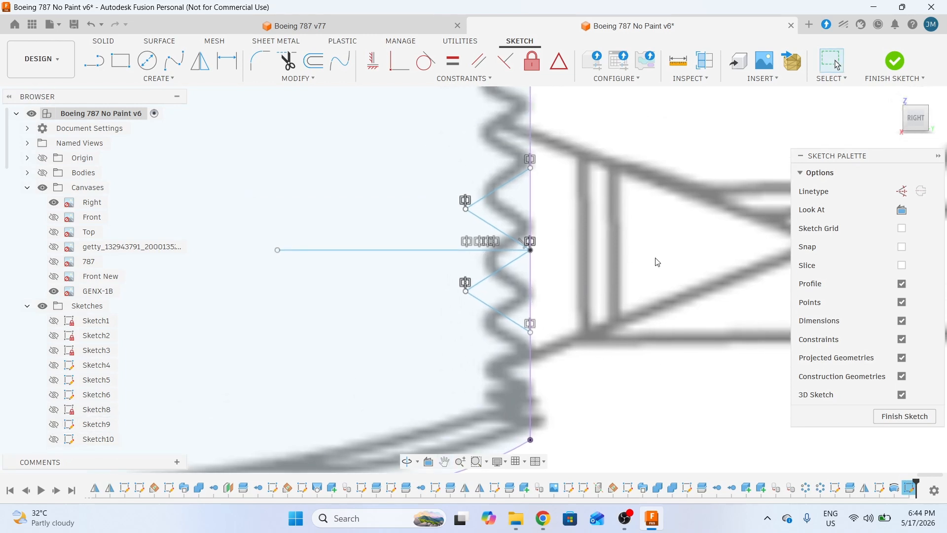
pyautogui.scroll(1, 465, 238)
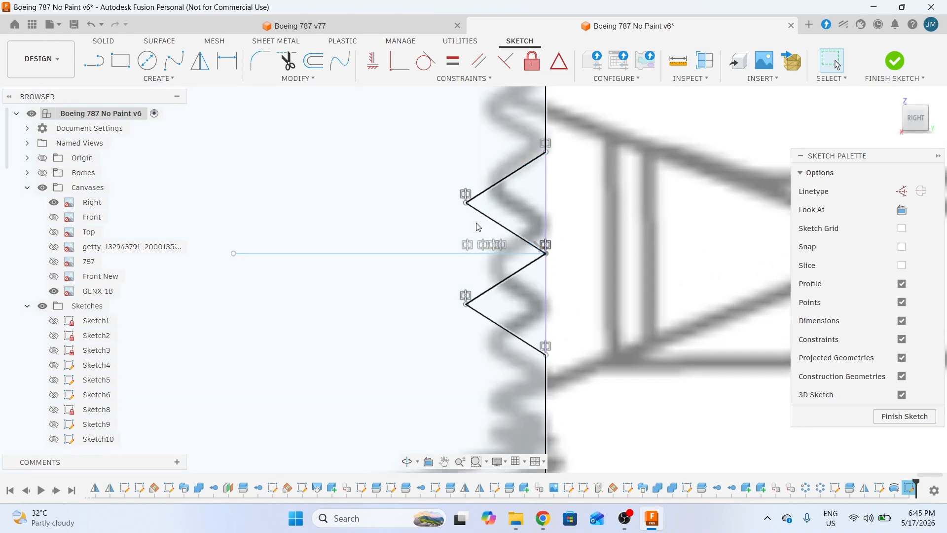
pyautogui.moveTo(675, 217); pyautogui.dragTo(645, 181, button='middle')
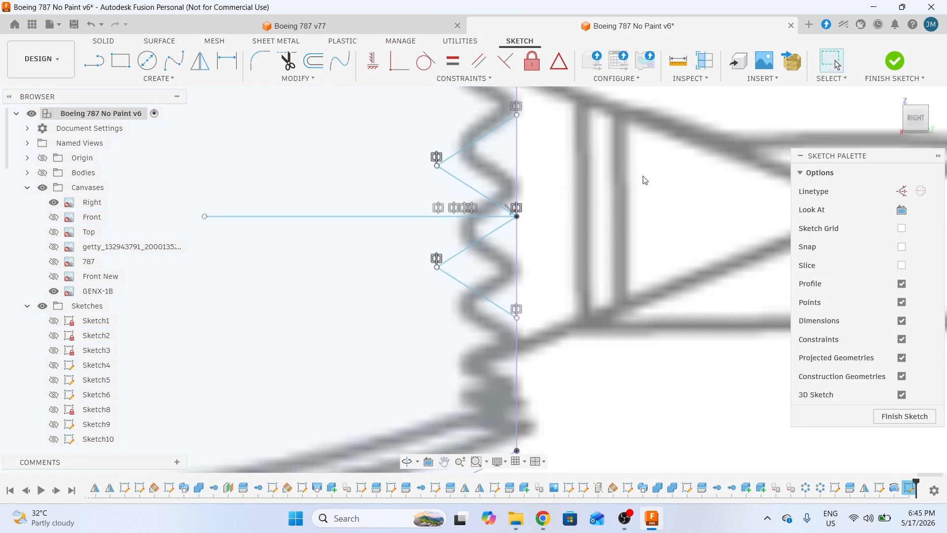
# - Fillet the upper and lower zigzag tips with R100 arcs, then select the long horizontal line
pyautogui.click(253, 64)
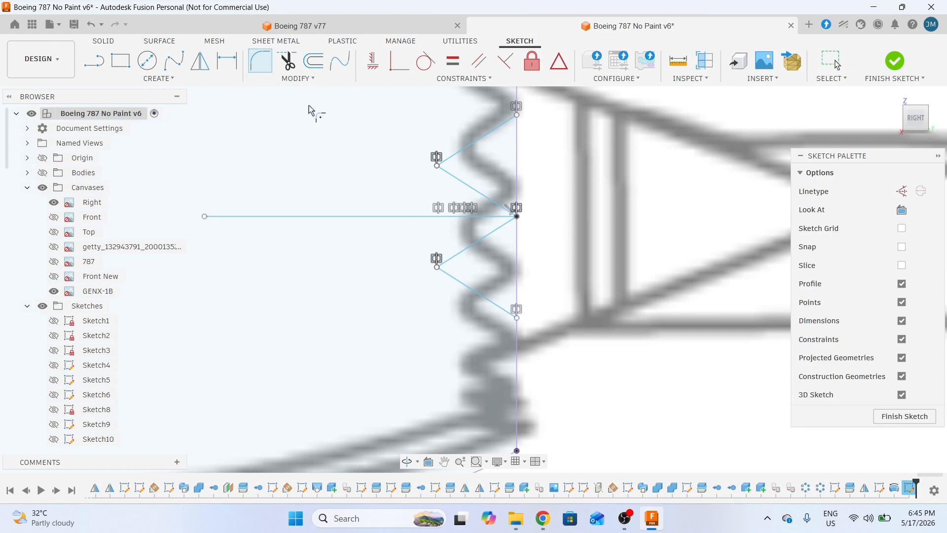
pyautogui.click(449, 177)
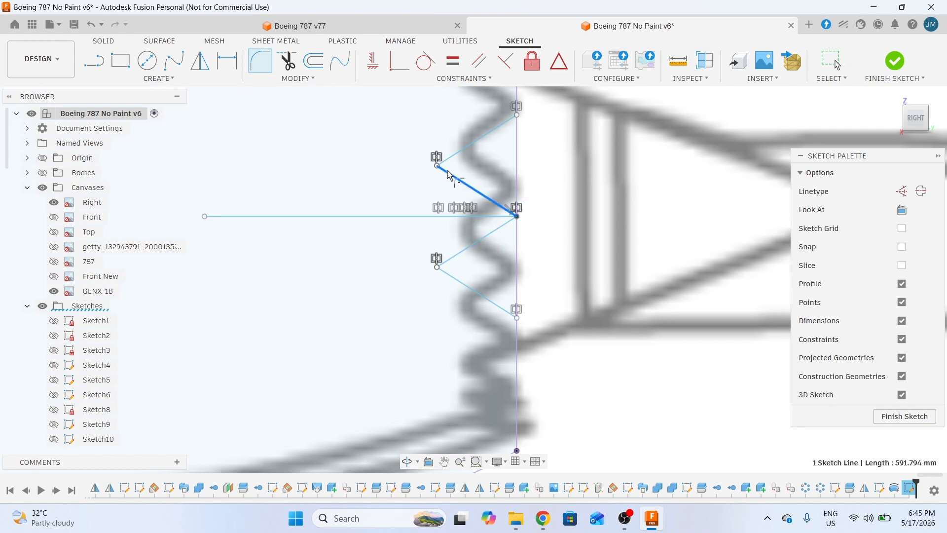
pyautogui.click(455, 156)
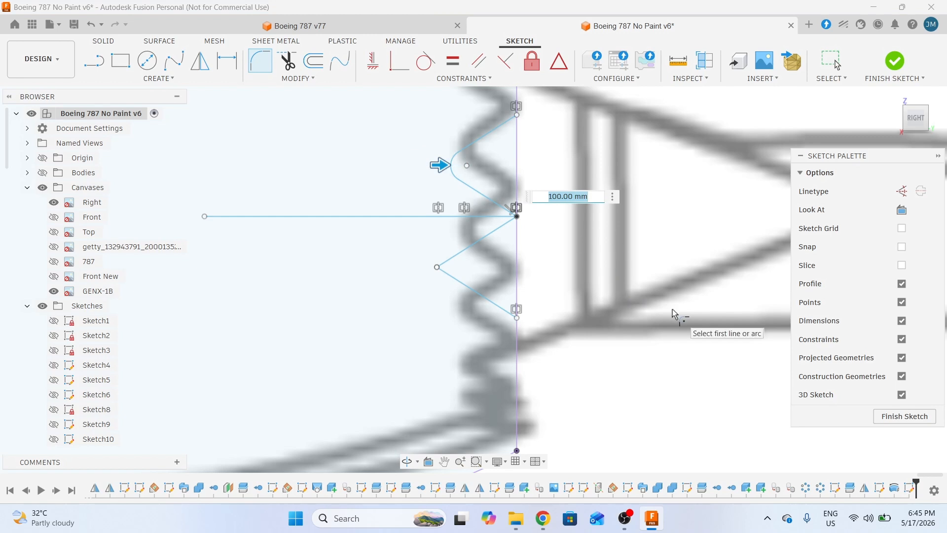
pyautogui.press('Escape')
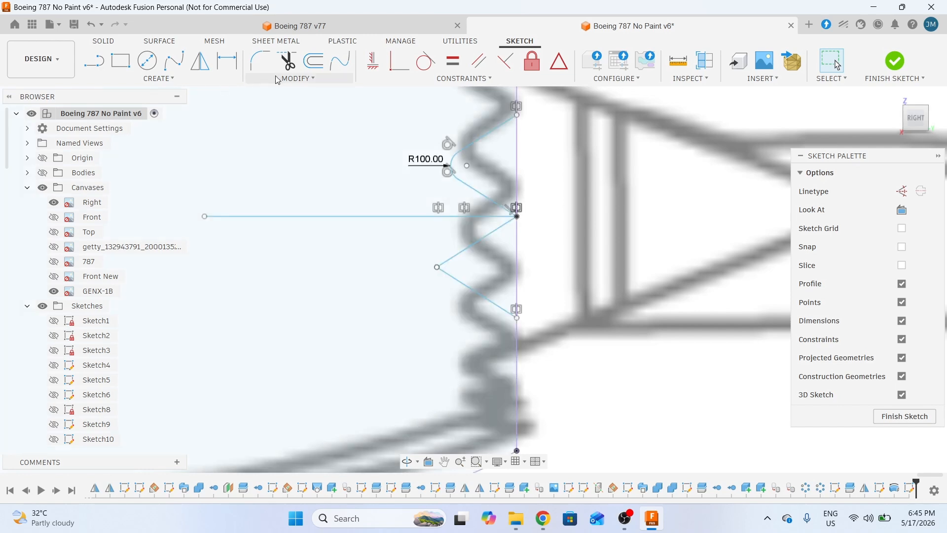
pyautogui.click(260, 62)
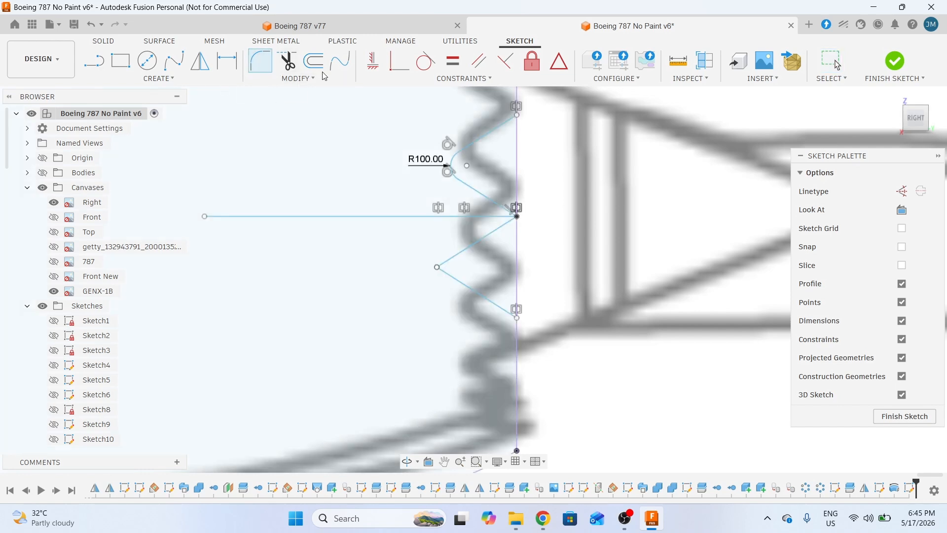
pyautogui.click(459, 256)
pyautogui.click(452, 277)
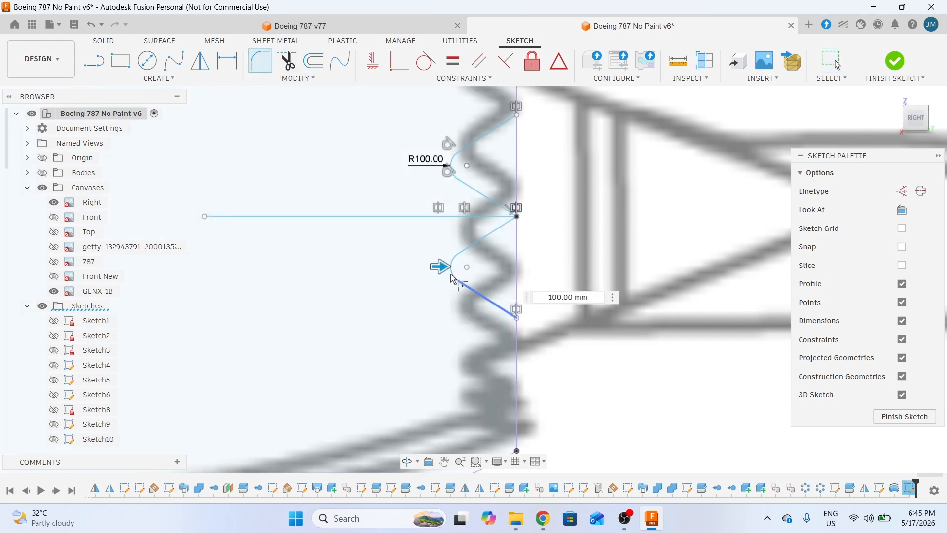
pyautogui.press('Return')
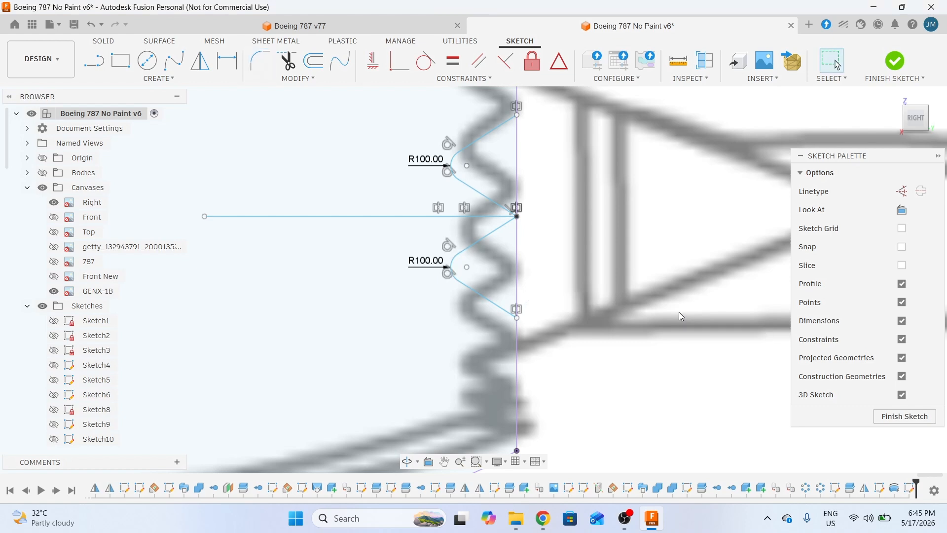
pyautogui.scroll(-3, 604, 257)
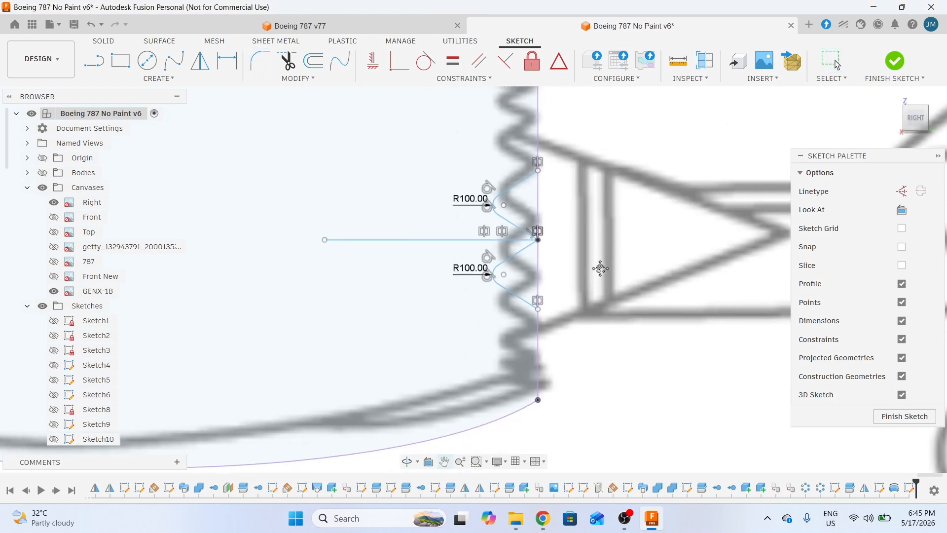
pyautogui.click(438, 241)
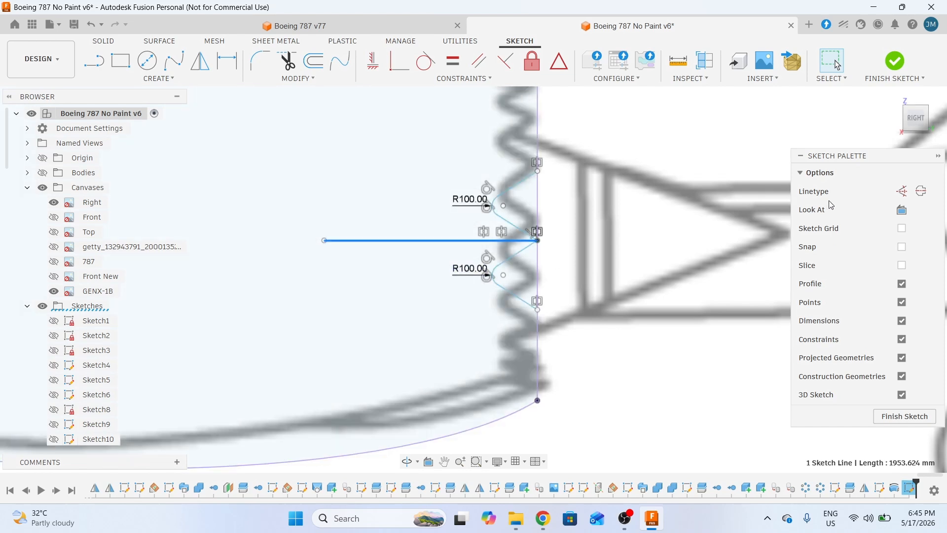
# - Switch the selected long horizontal line to construction linetype and finish the sketch
pyautogui.click(904, 195)
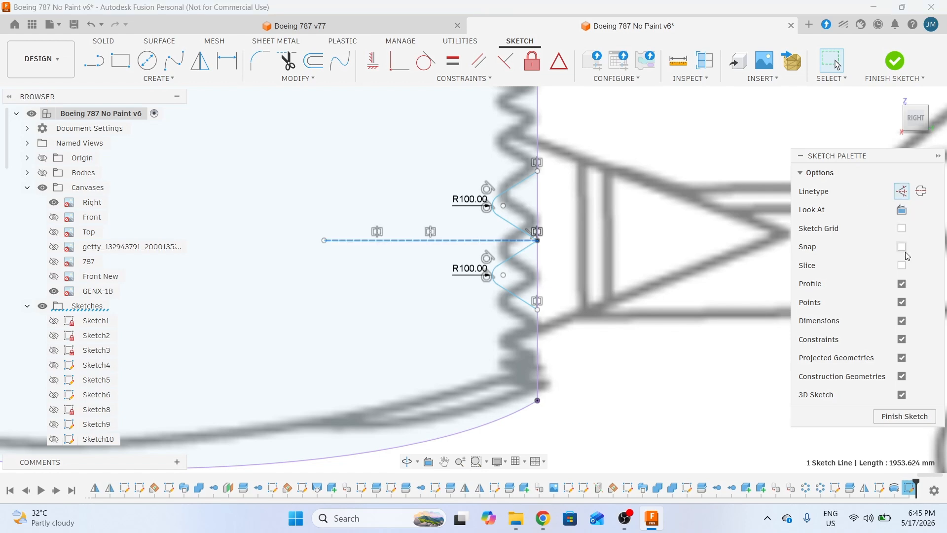
pyautogui.click(904, 417)
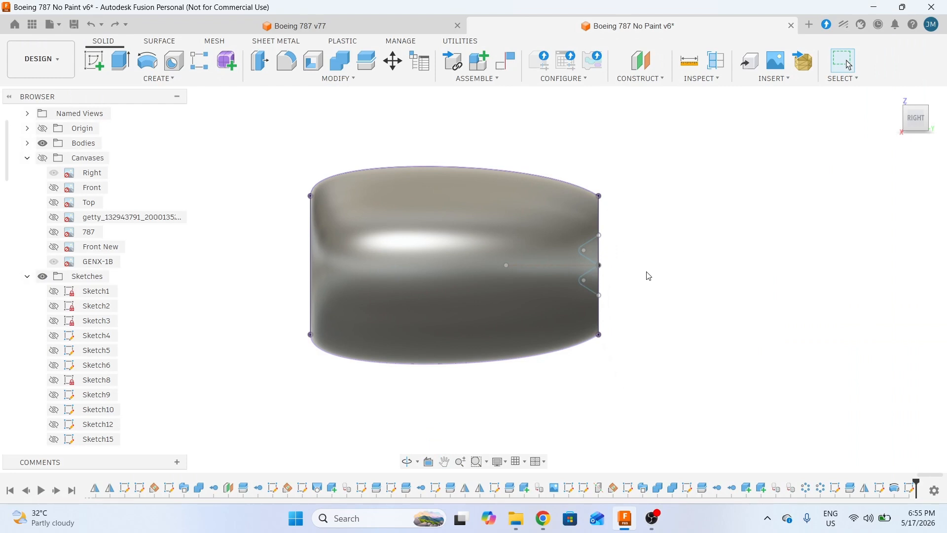
# - Split the nacelle body using the upper and lower zigzag sketch segments as splitting tools
pyautogui.scroll(2, 658, 258)
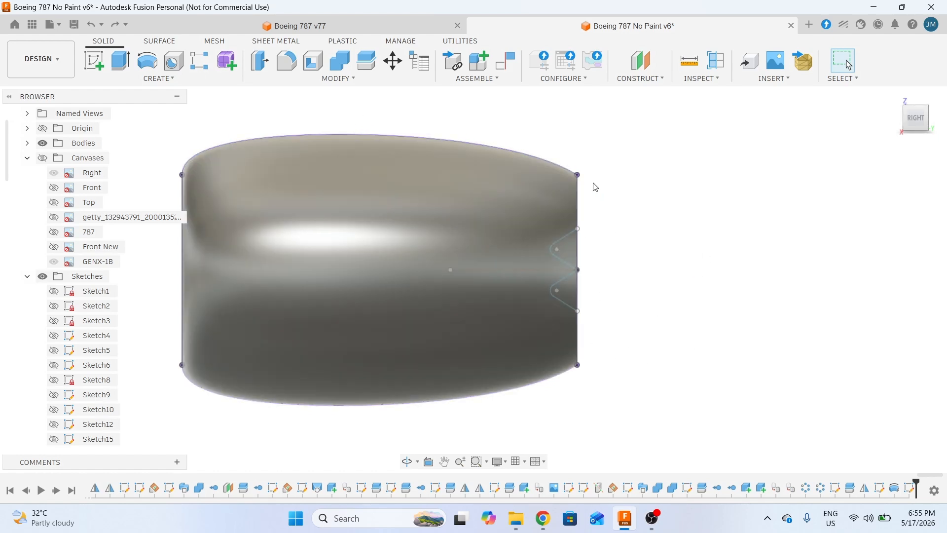
pyautogui.click(363, 63)
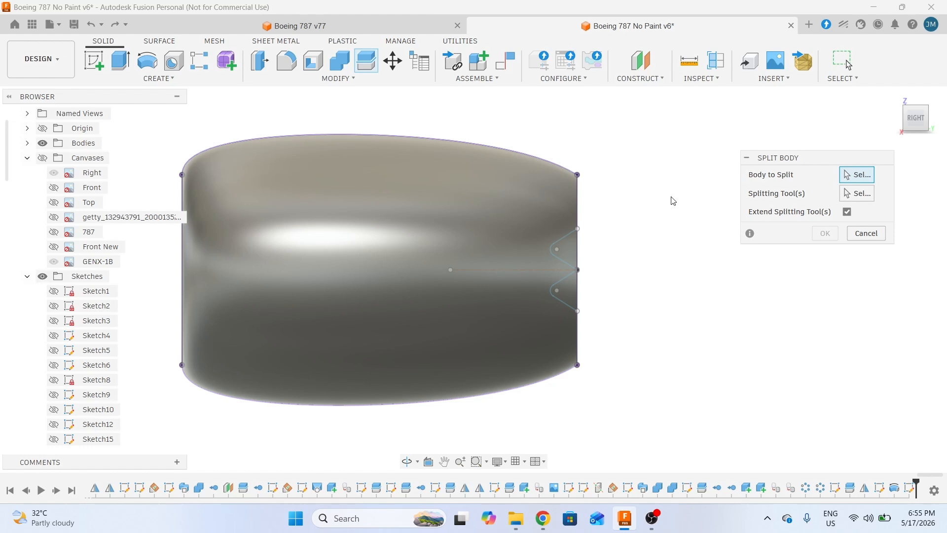
pyautogui.click(420, 242)
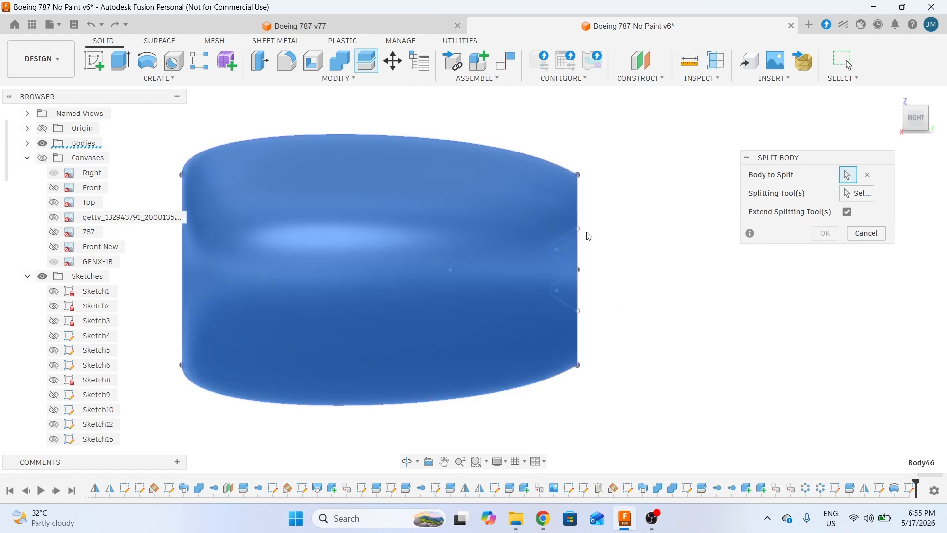
pyautogui.click(857, 193)
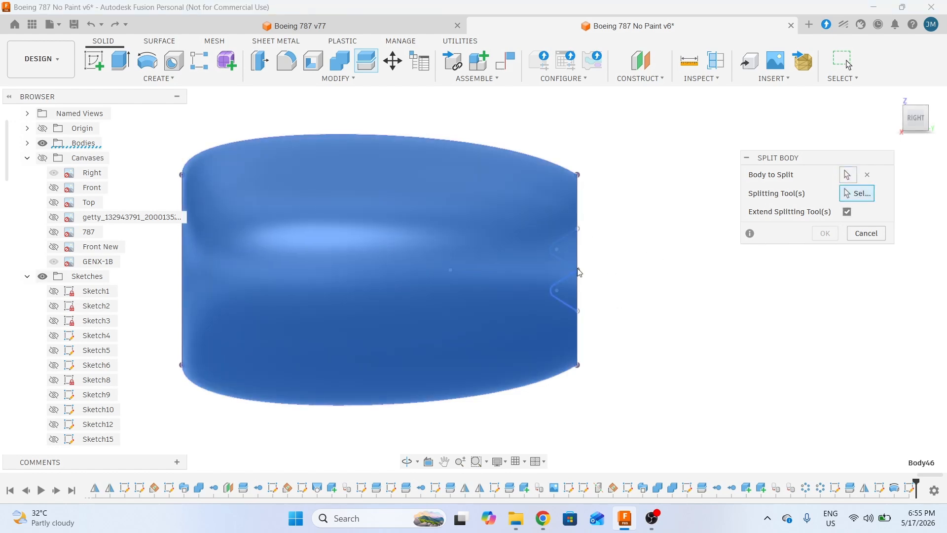
pyautogui.scroll(3, 576, 268)
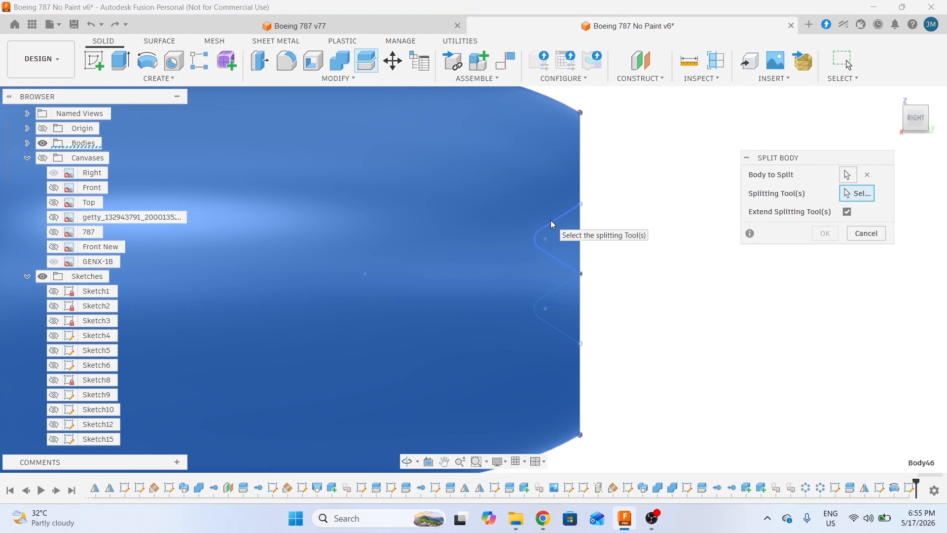
pyautogui.click(553, 224)
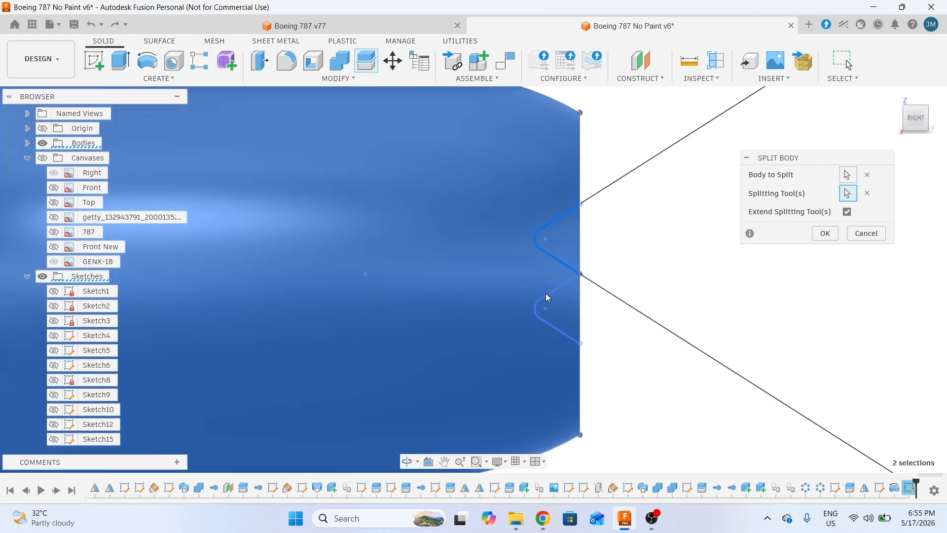
pyautogui.click(561, 292)
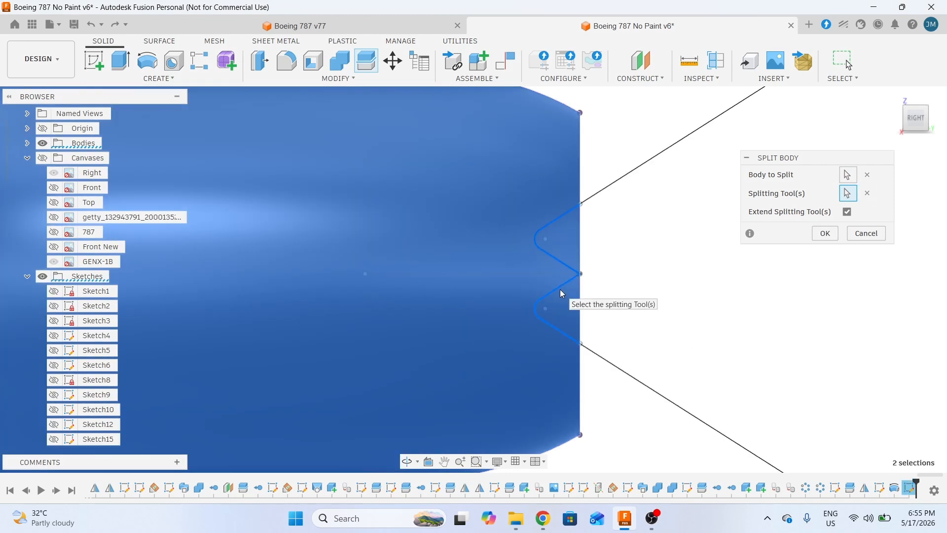
pyautogui.click(827, 239)
pyautogui.scroll(-5, 704, 264)
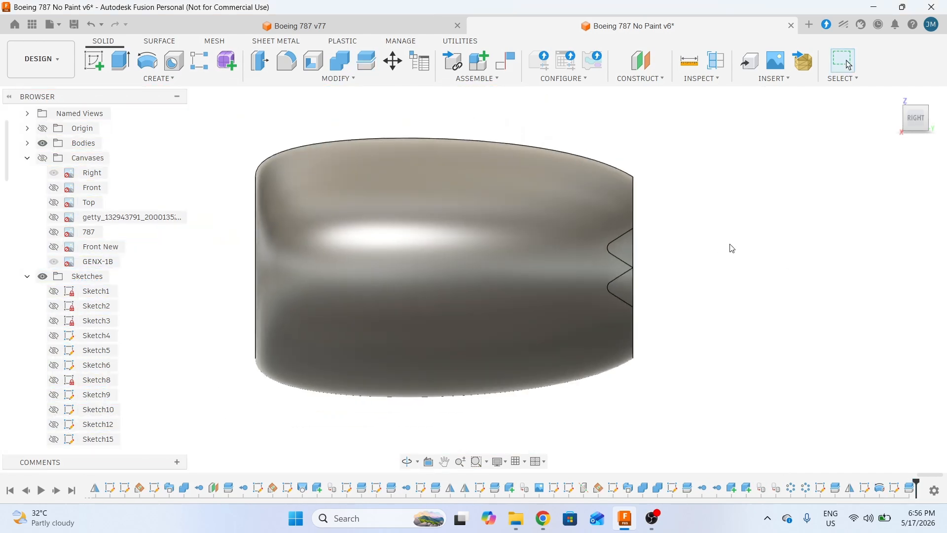
pyautogui.keyDown('shift'); pyautogui.moveTo(730, 248); pyautogui.dragTo(699, 260, button='middle'); pyautogui.keyUp('shift')
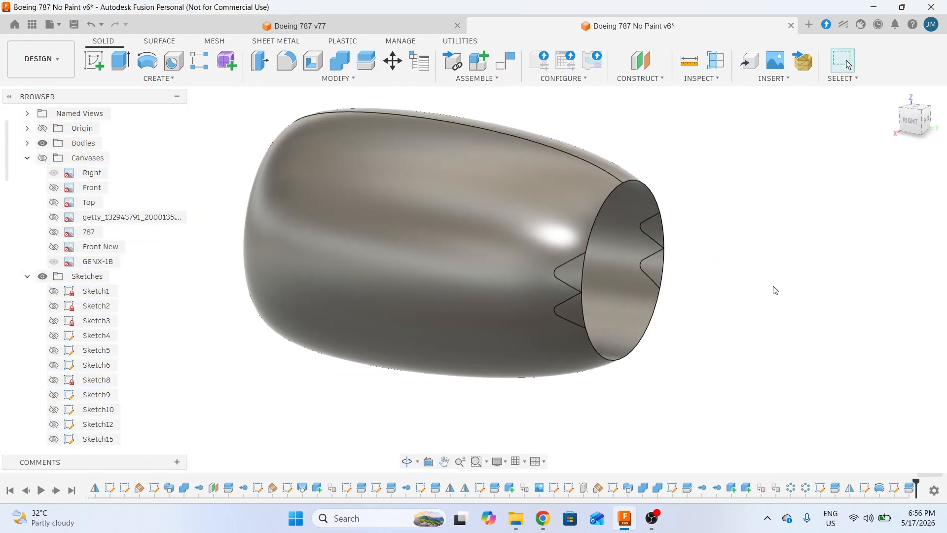
pyautogui.moveTo(774, 289); pyautogui.dragTo(702, 288, button='middle')
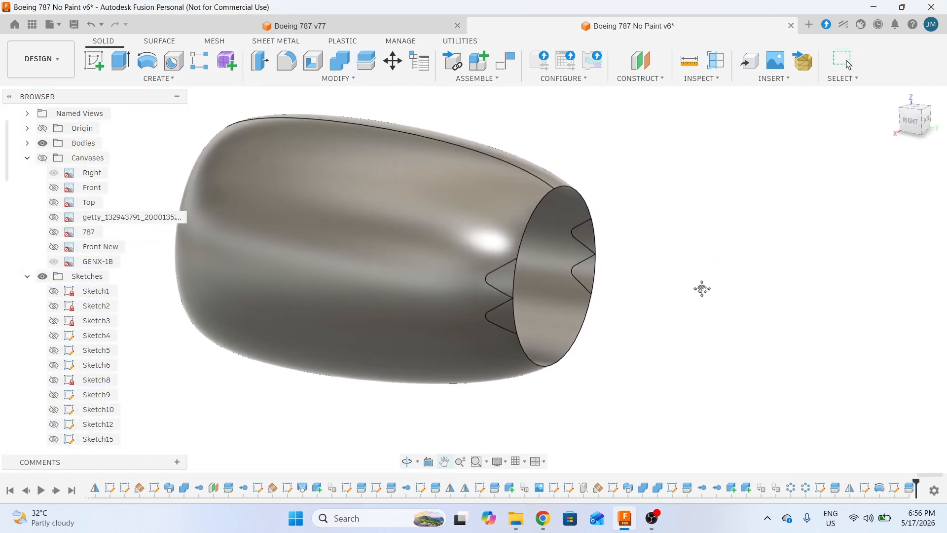
pyautogui.click(655, 81)
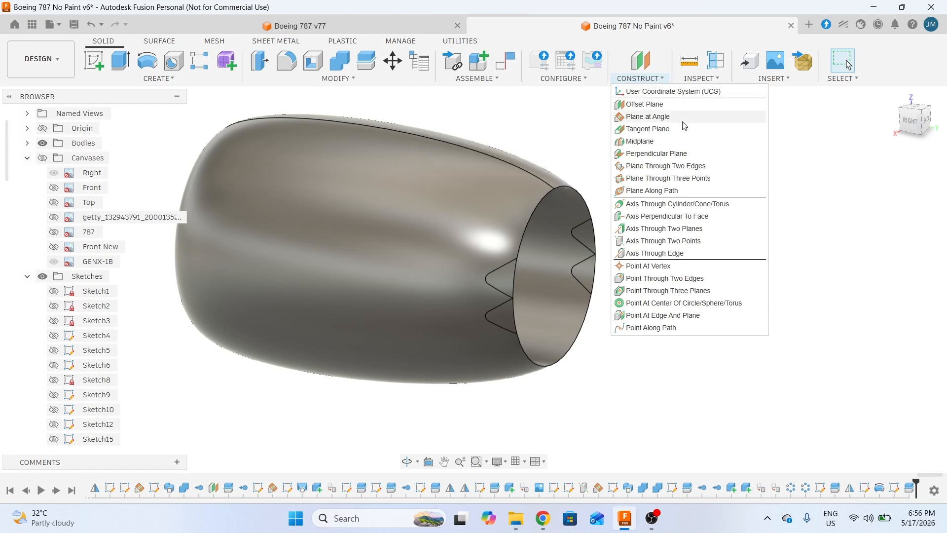
# - Build a construction axis through the nacelle's inner cylindrical face, then orbit around to check it
pyautogui.click(655, 208)
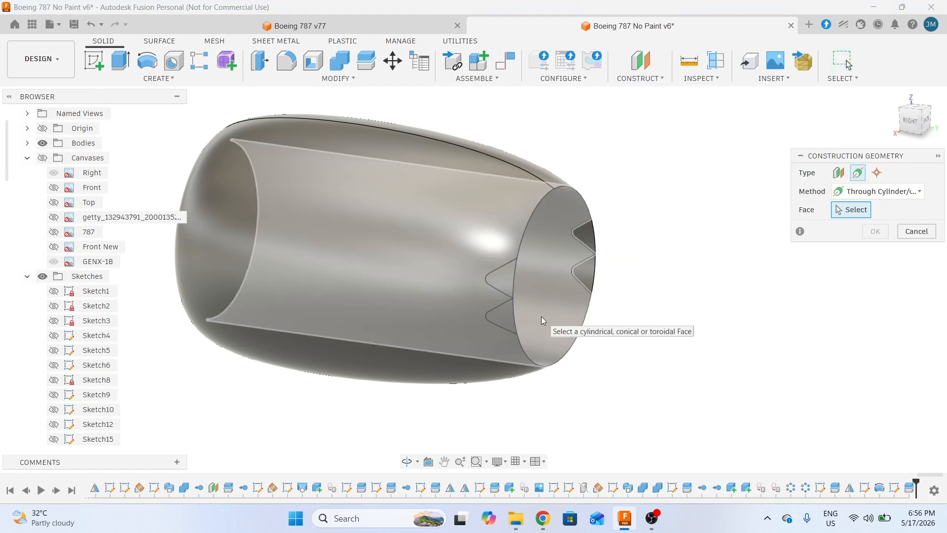
pyautogui.click(542, 320)
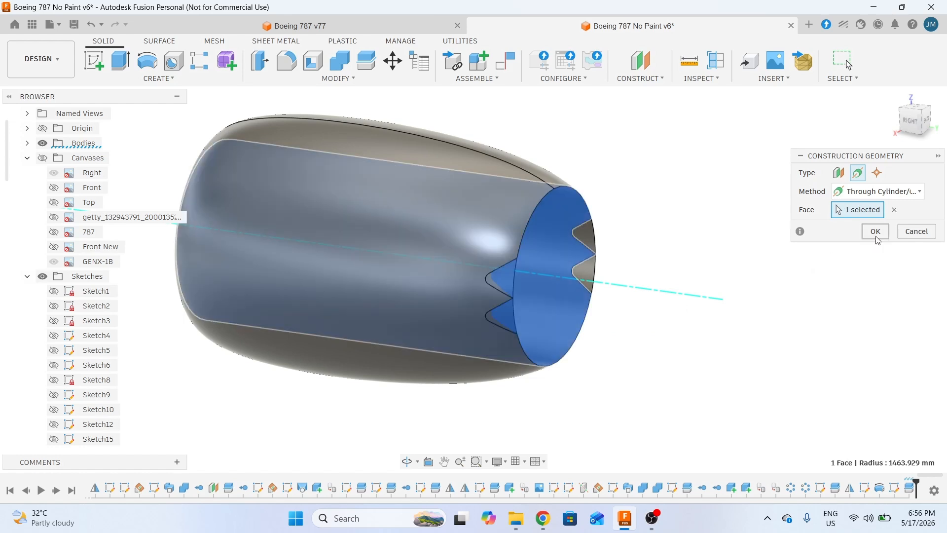
pyautogui.click(875, 232)
pyautogui.keyDown('shift'); pyautogui.moveTo(643, 234); pyautogui.dragTo(721, 310, button='middle'); pyautogui.keyUp('shift')
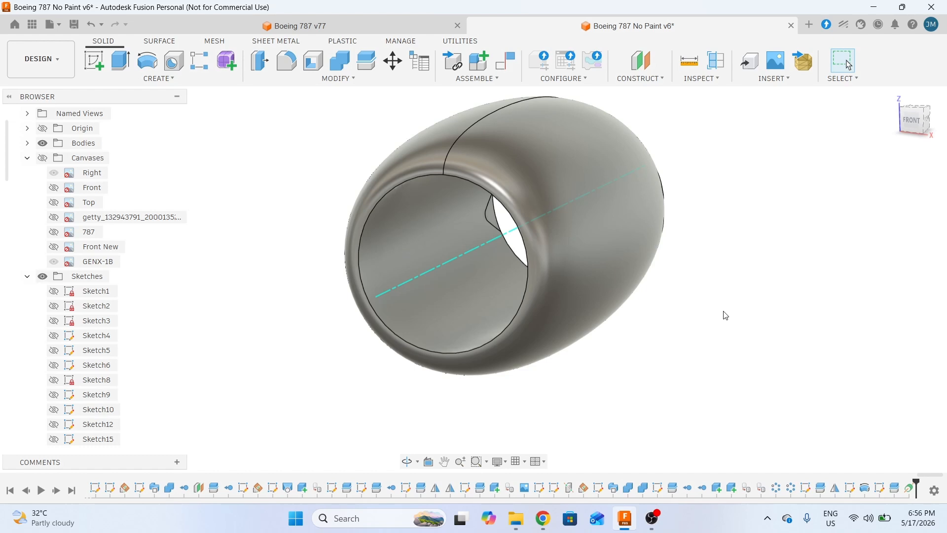
pyautogui.keyDown('shift'); pyautogui.moveTo(744, 316); pyautogui.dragTo(642, 290, button='middle'); pyautogui.keyUp('shift')
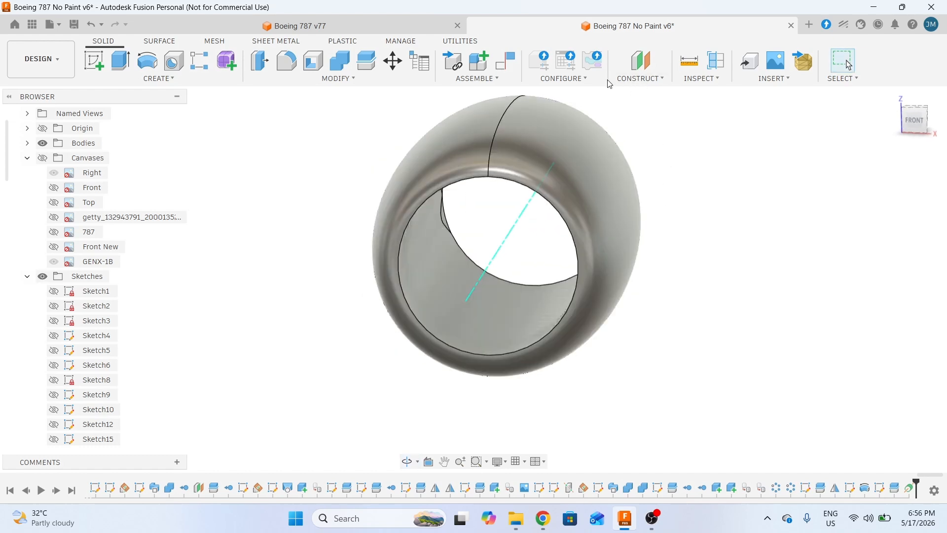
pyautogui.keyDown('shift'); pyautogui.moveTo(694, 275); pyautogui.dragTo(445, 180, button='middle'); pyautogui.keyUp('shift')
pyautogui.keyDown('shift'); pyautogui.moveTo(450, 277); pyautogui.dragTo(609, 296, button='middle'); pyautogui.keyUp('shift')
pyautogui.moveTo(528, 326); pyautogui.dragTo(596, 319, button='middle')
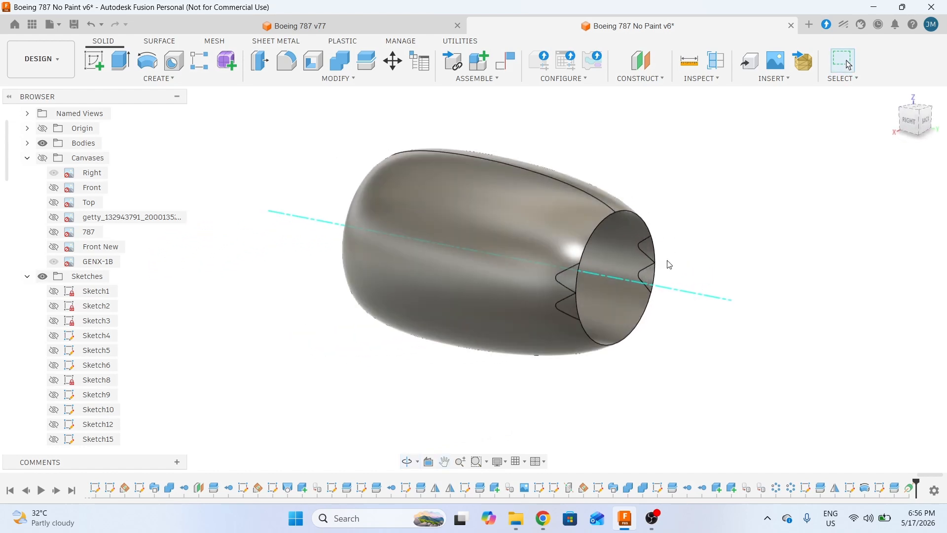
pyautogui.click(159, 79)
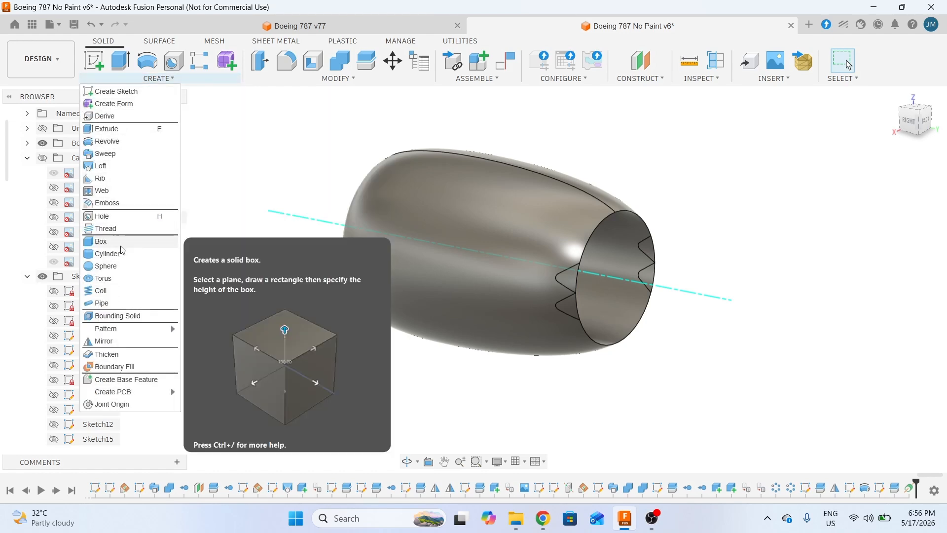
# - Circular-pattern the Split7 feature, object type Features, around the new construction axis
pyautogui.moveTo(113, 329)
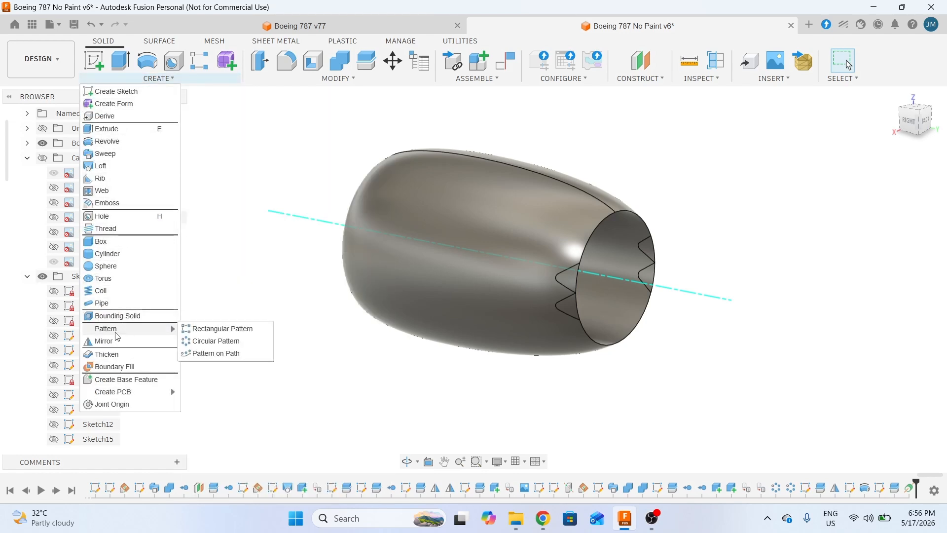
pyautogui.click(216, 341)
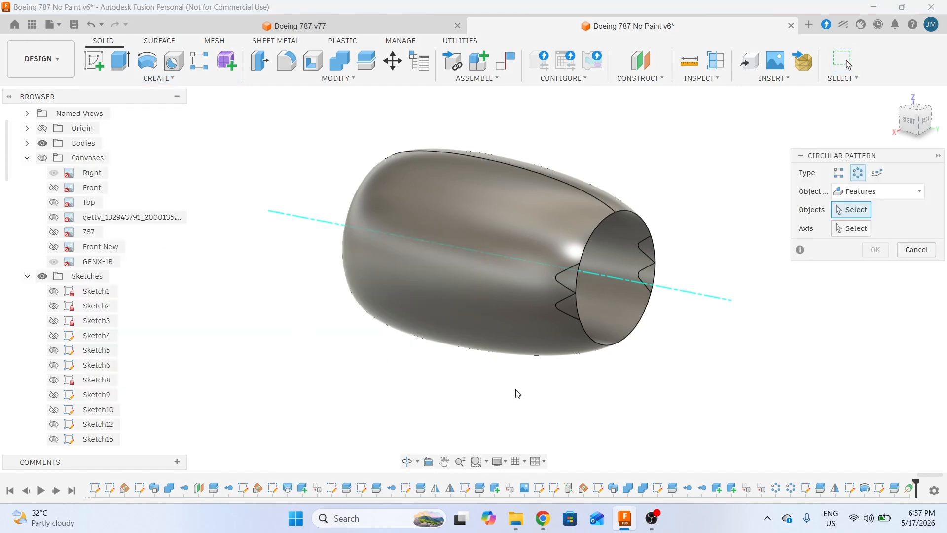
pyautogui.moveTo(714, 368); pyautogui.dragTo(679, 362, button='middle')
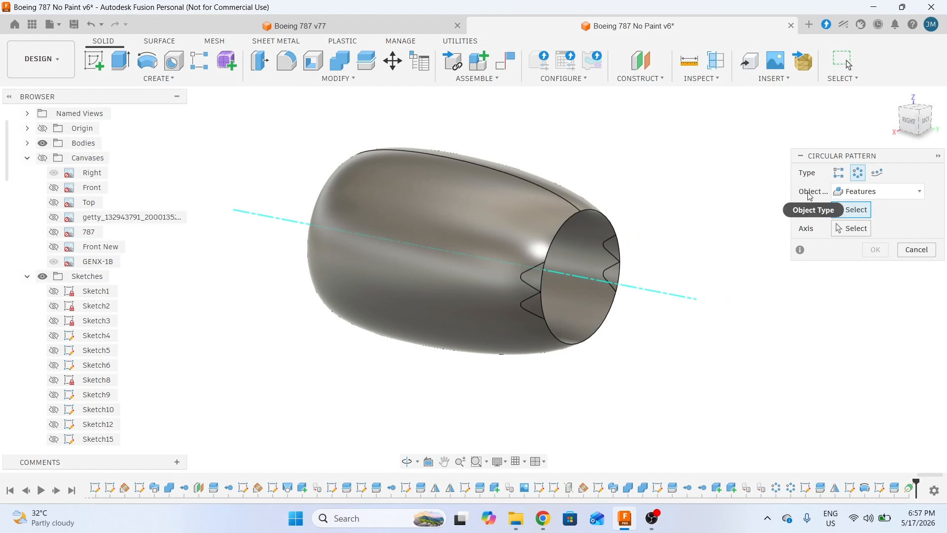
pyautogui.click(860, 191)
pyautogui.click(853, 242)
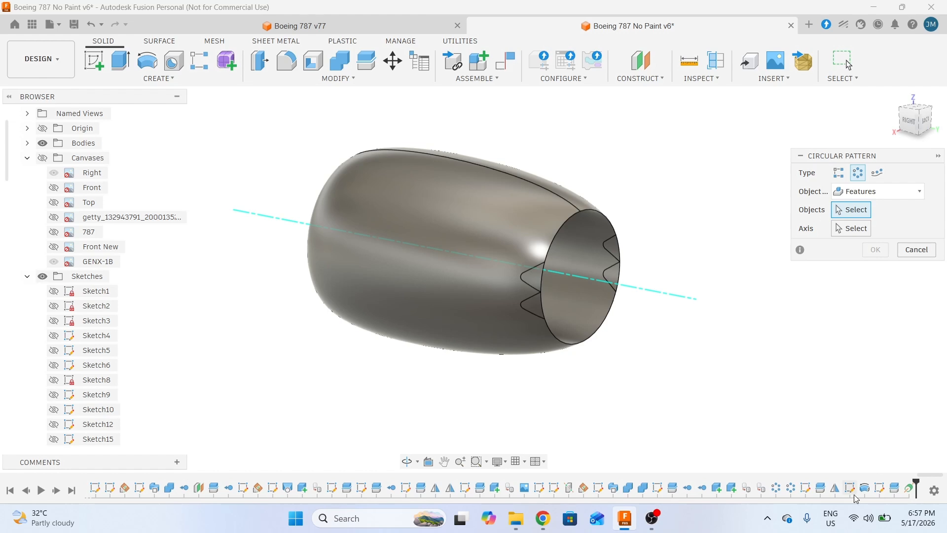
pyautogui.click(893, 489)
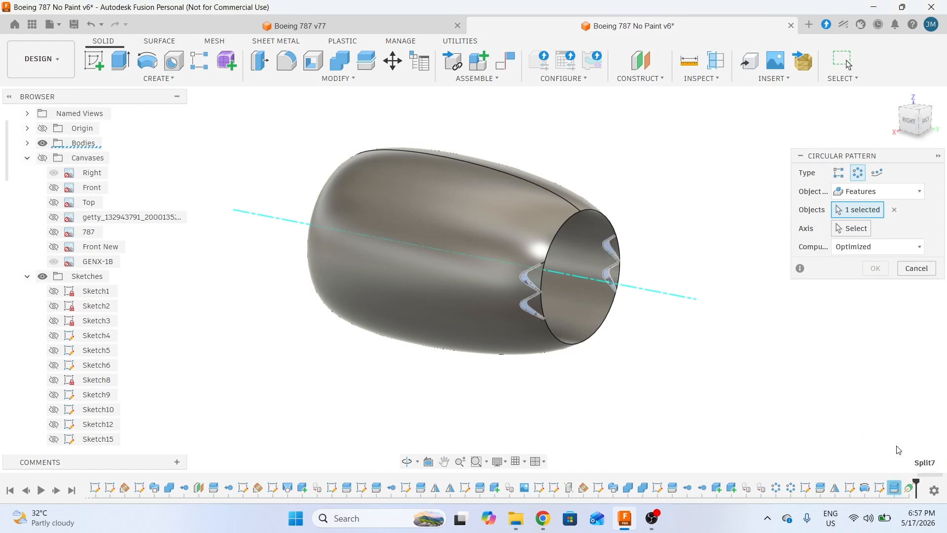
pyautogui.click(855, 231)
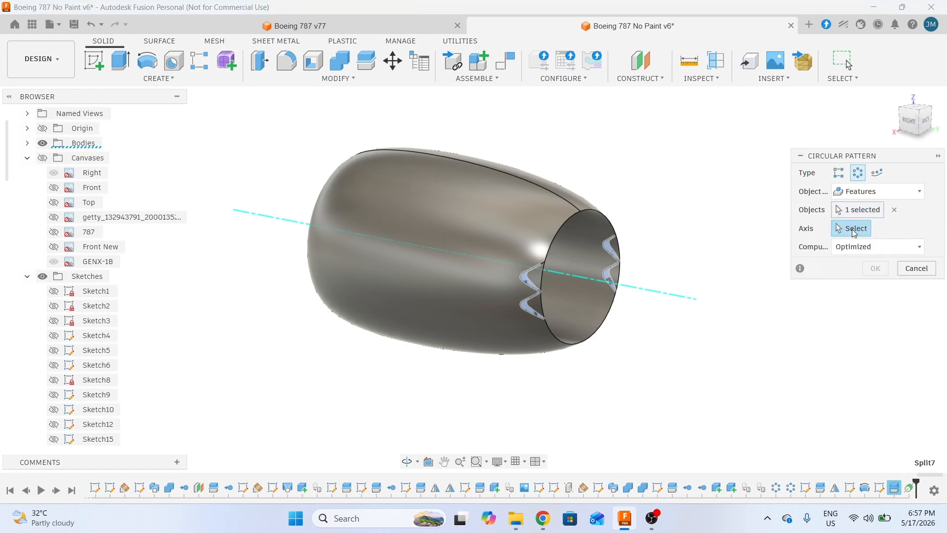
pyautogui.click(660, 299)
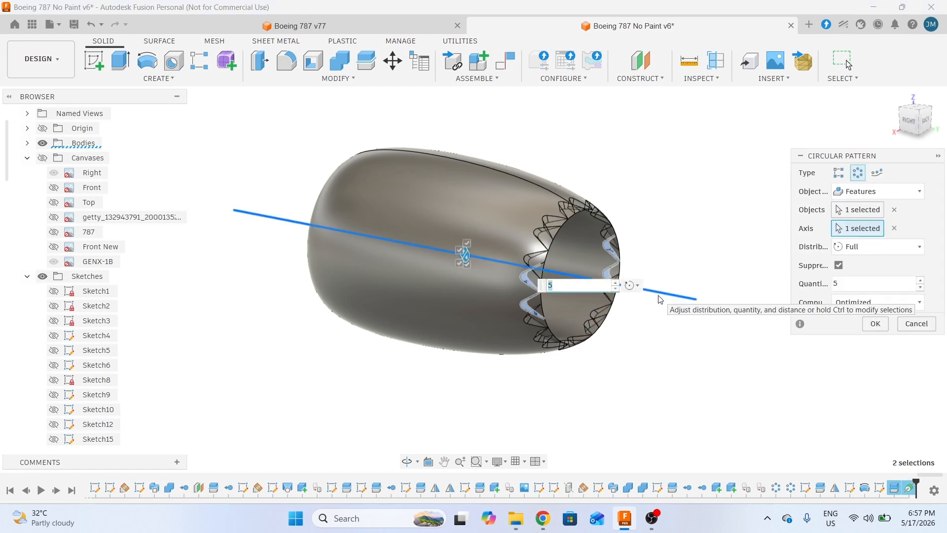
# - Set the circular pattern's distribution to Symmetric
pyautogui.scroll(3, 700, 282)
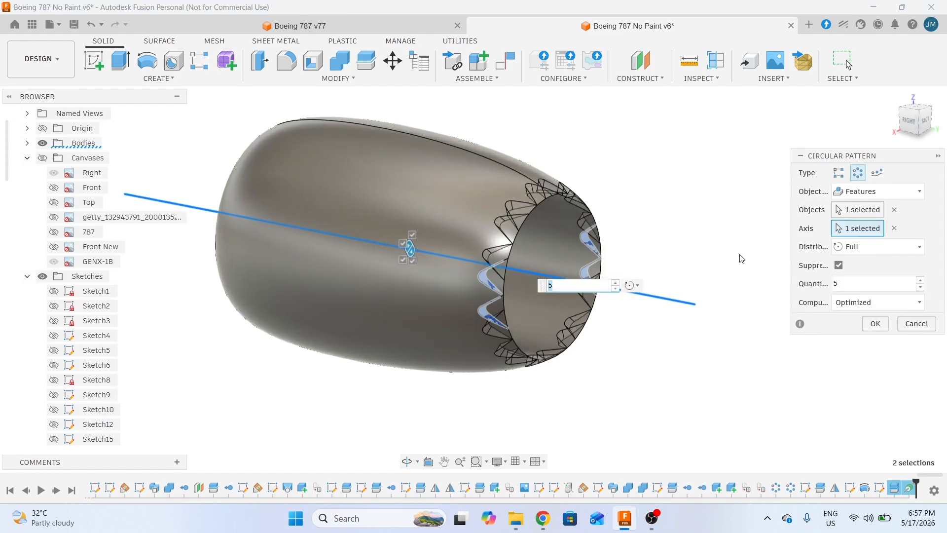
pyautogui.click(893, 249)
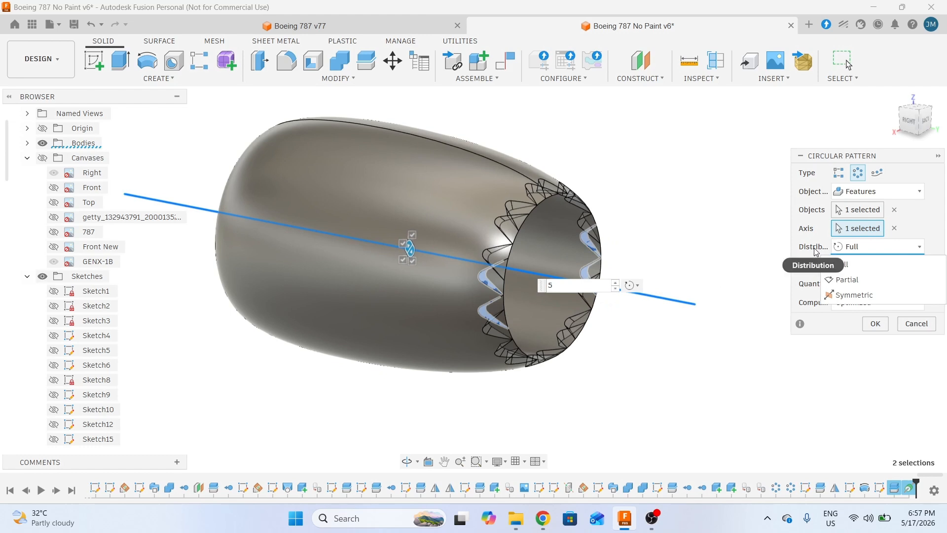
pyautogui.click(869, 296)
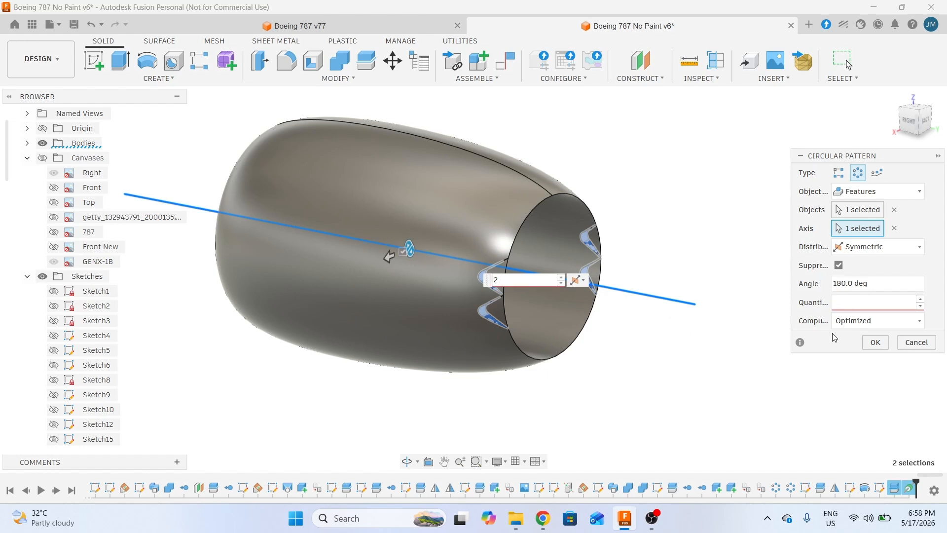
pyautogui.write('3')
pyautogui.scroll(3, 572, 198)
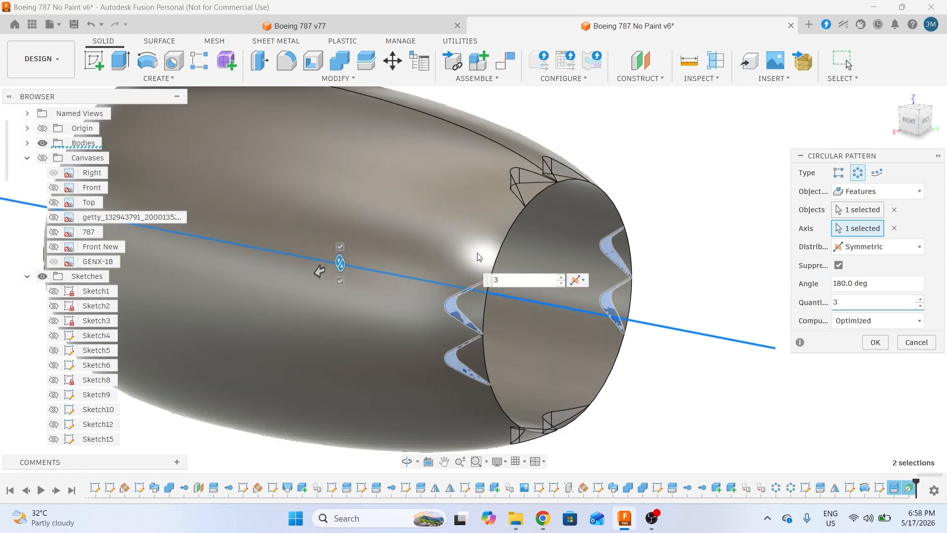
pyautogui.keyDown('shift'); pyautogui.moveTo(578, 214); pyautogui.dragTo(504, 296, button='middle'); pyautogui.keyUp('shift')
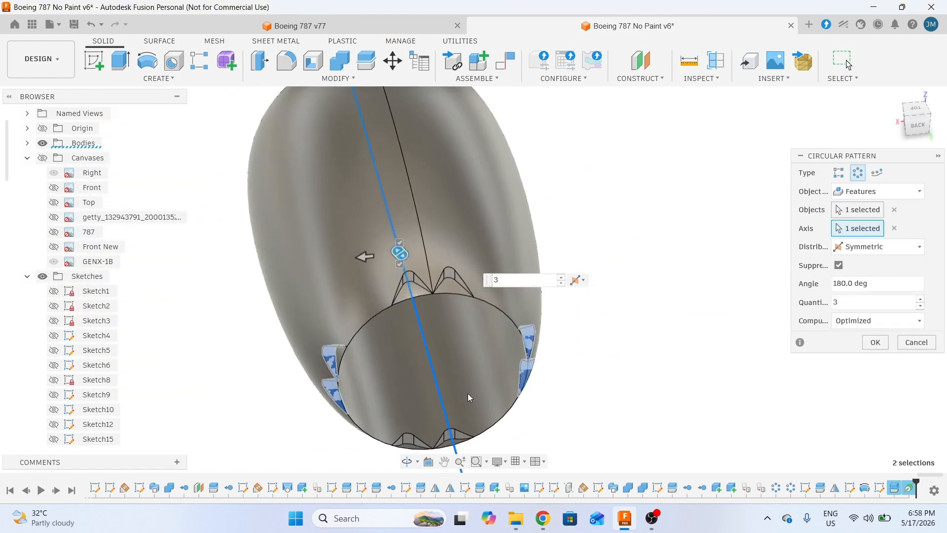
pyautogui.keyDown('shift'); pyautogui.moveTo(469, 398); pyautogui.dragTo(452, 277, button='middle'); pyautogui.keyUp('shift')
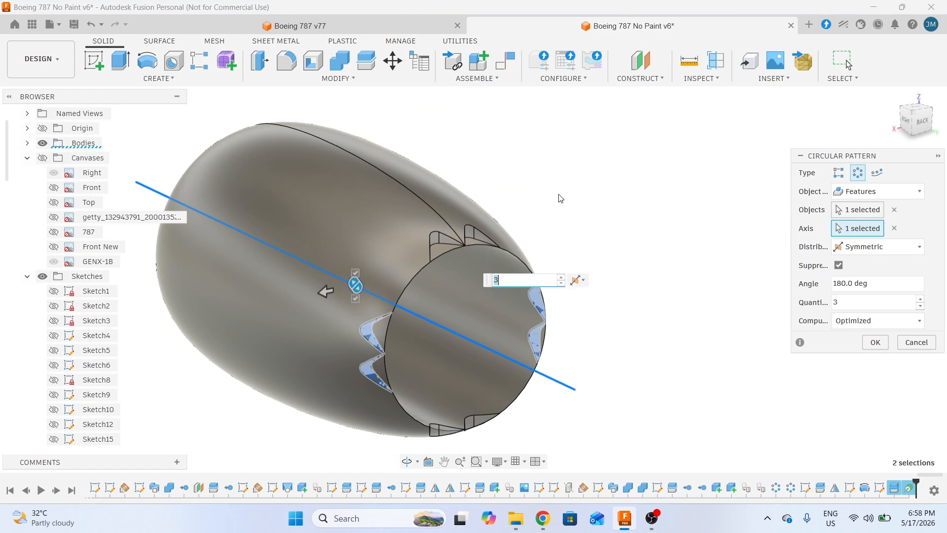
pyautogui.moveTo(613, 331); pyautogui.dragTo(656, 278, button='middle')
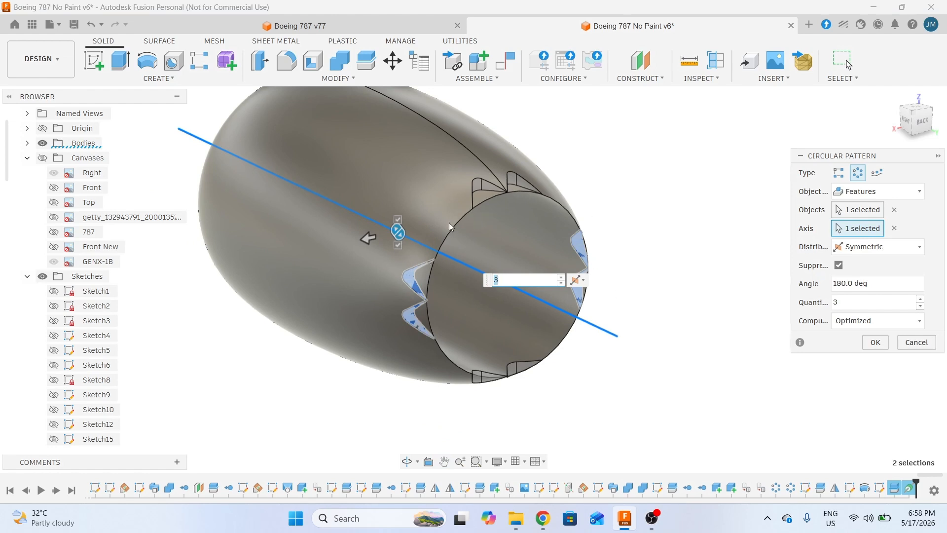
# - Change the pattern quantity to 5 over 180 deg and commit it
pyautogui.click(846, 302)
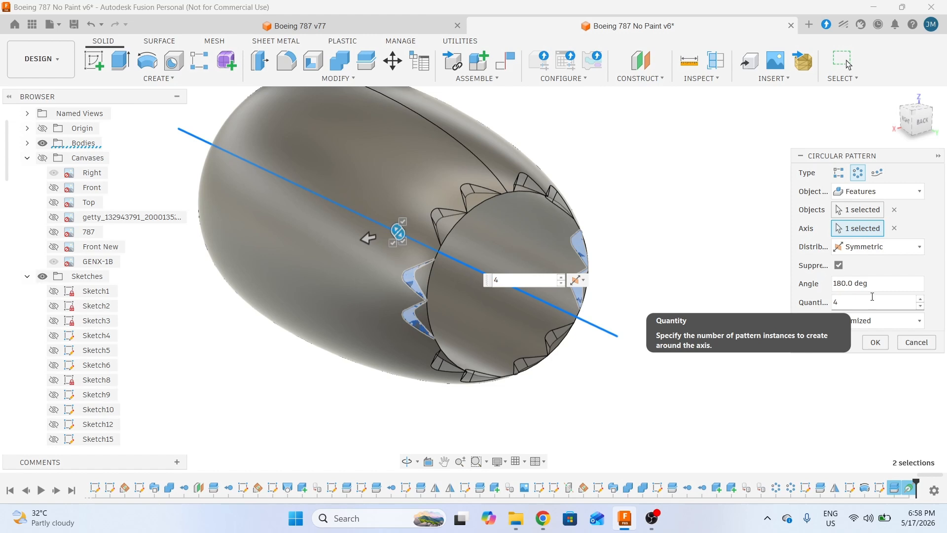
pyautogui.scroll(2, 438, 254)
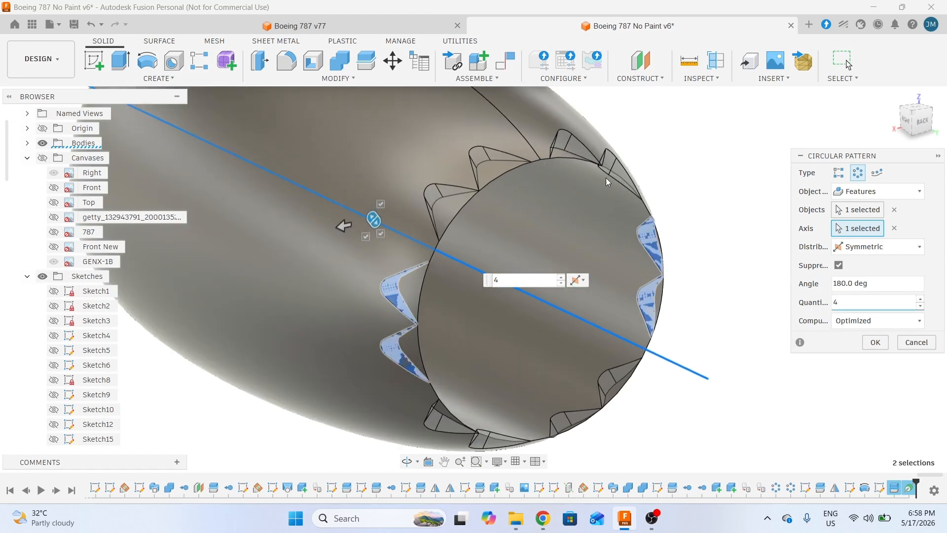
pyautogui.doubleClick(831, 302)
pyautogui.write('5')
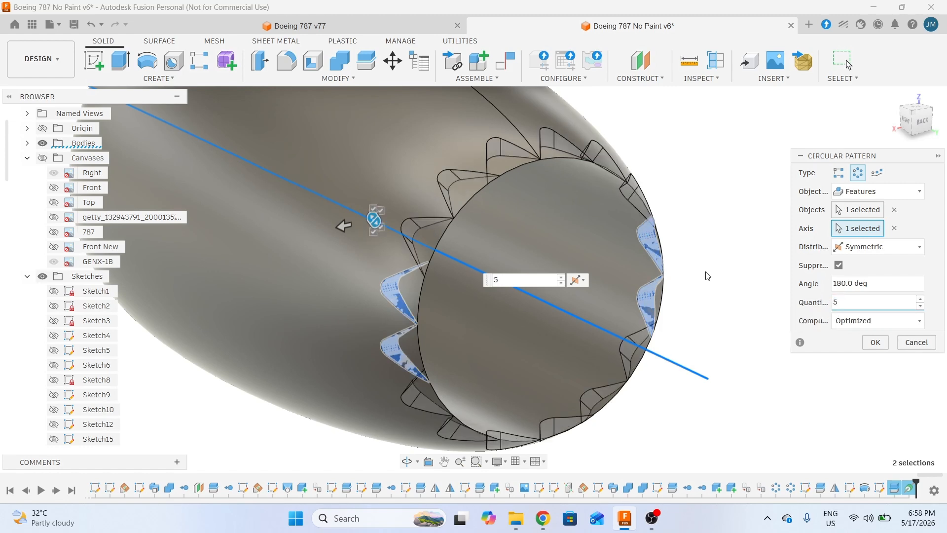
pyautogui.scroll(-1, 706, 275)
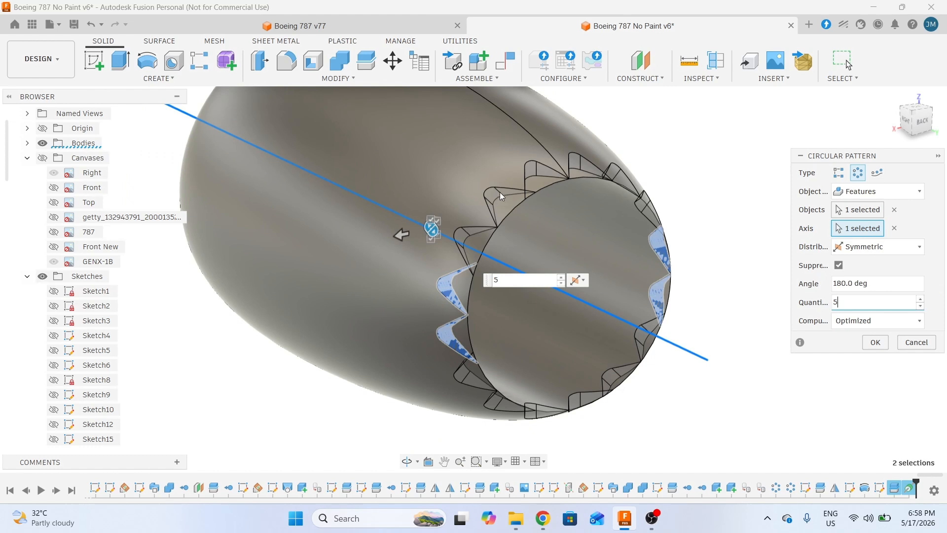
pyautogui.scroll(1, 732, 207)
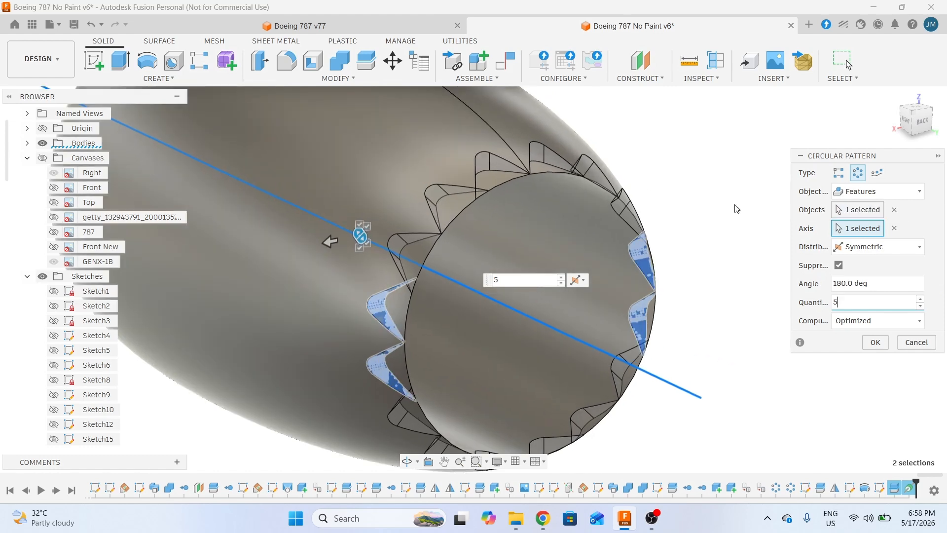
pyautogui.click(876, 342)
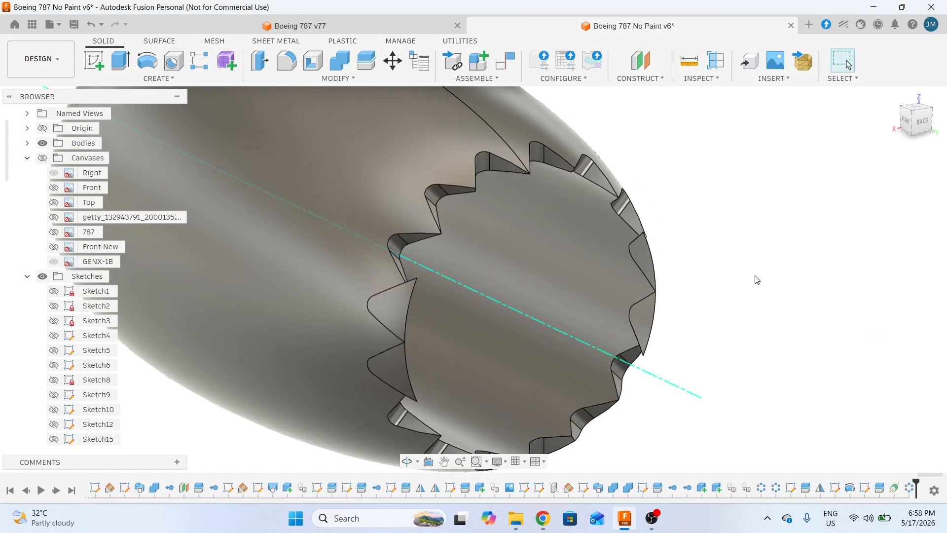
# - Delete the leftover triangular piece Body47 from the browser
pyautogui.keyDown('shift'); pyautogui.moveTo(755, 277); pyautogui.dragTo(536, 279, button='middle'); pyautogui.keyUp('shift')
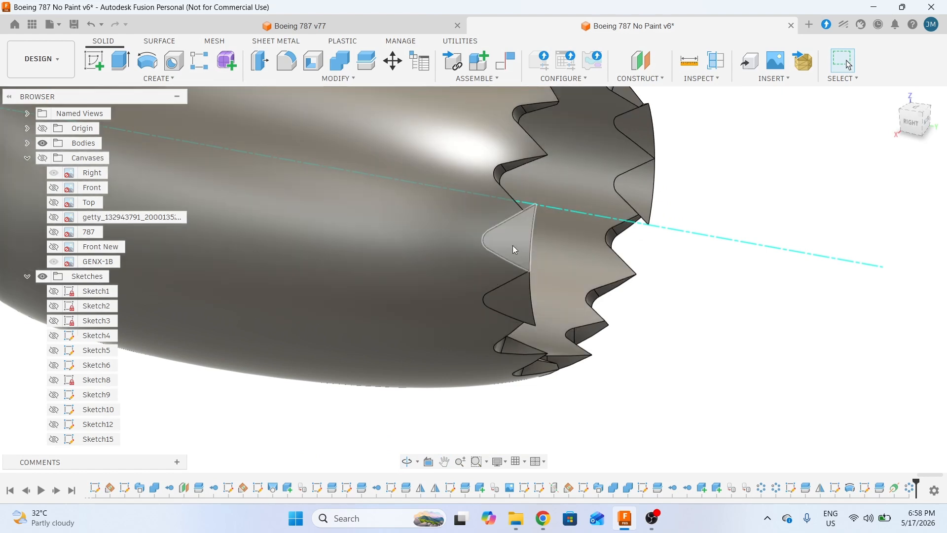
pyautogui.click(513, 245)
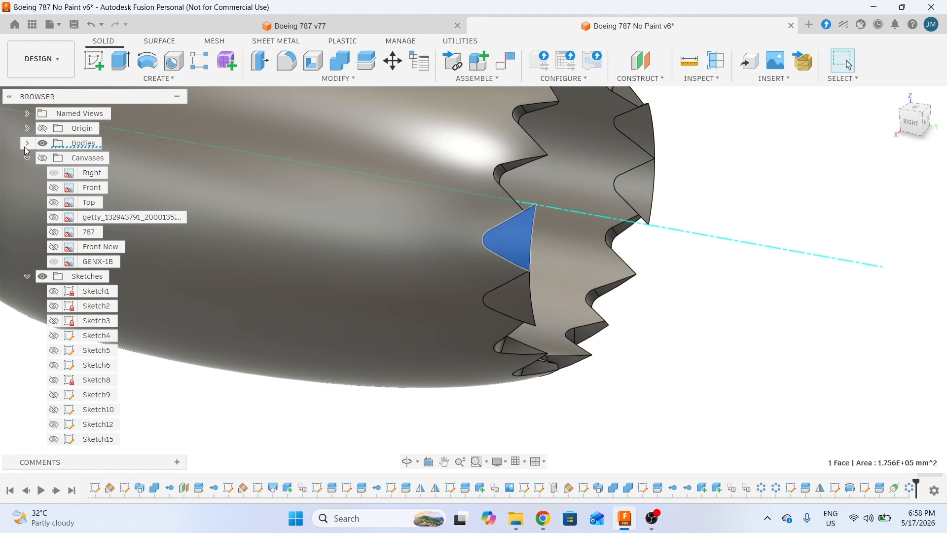
pyautogui.click(27, 143)
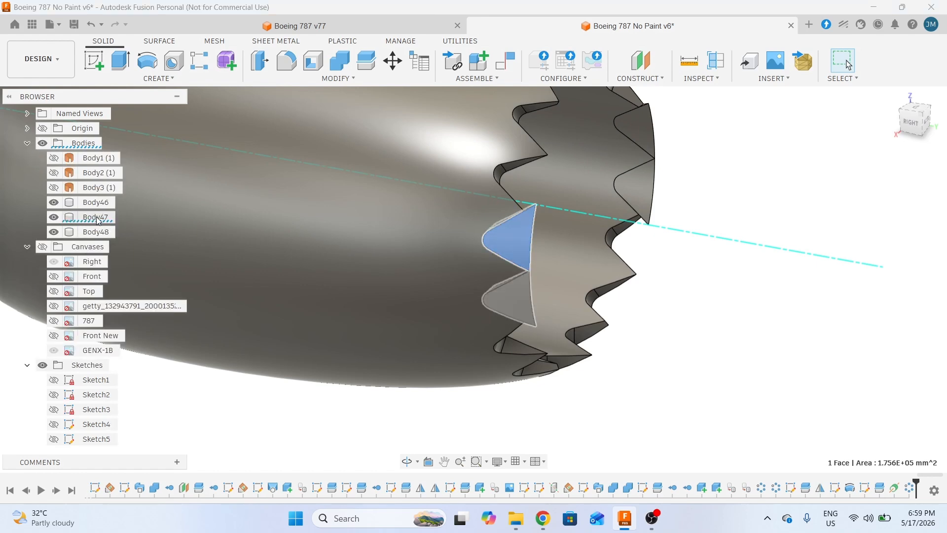
pyautogui.rightClick(97, 220)
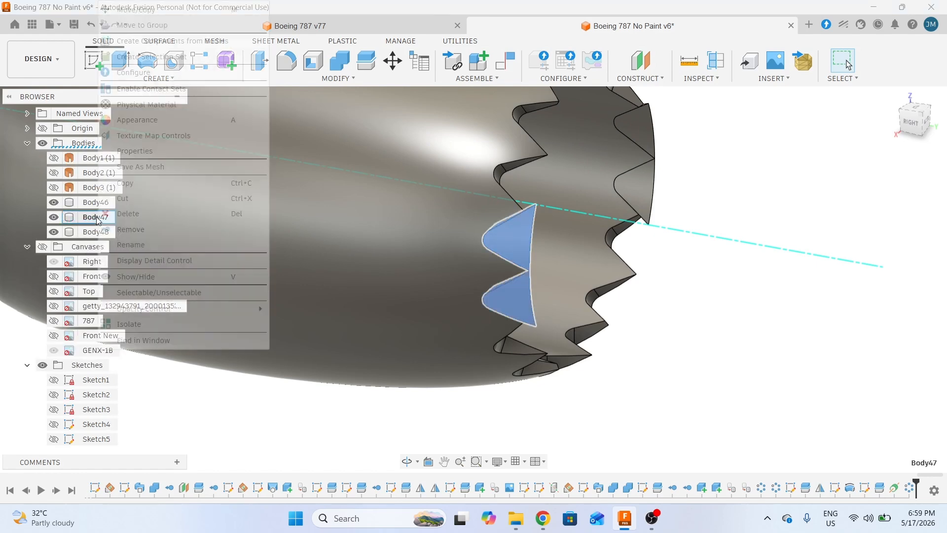
pyautogui.click(131, 229)
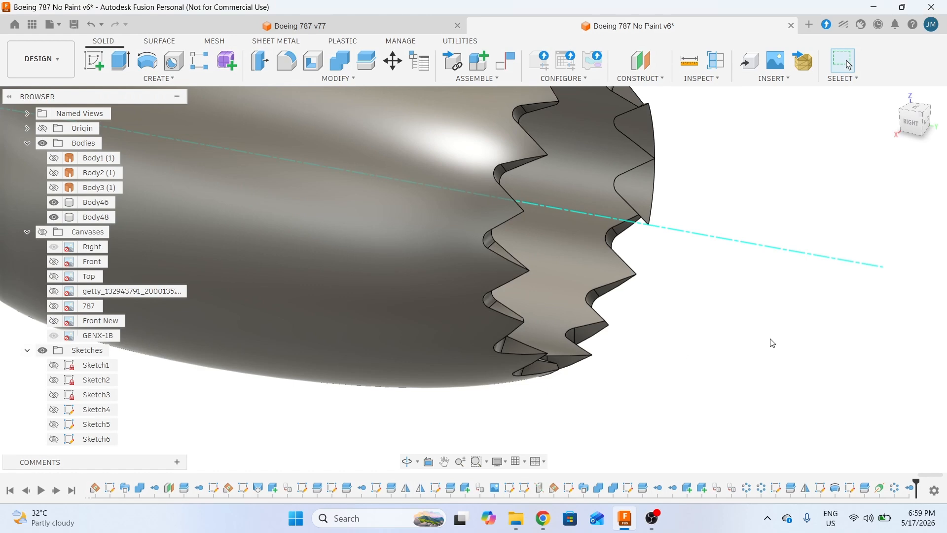
# - Remove the other leftover piece Body46, leaving the serrated nacelle Body48
pyautogui.keyDown('shift'); pyautogui.moveTo(770, 342); pyautogui.dragTo(746, 353, button='middle'); pyautogui.keyUp('shift')
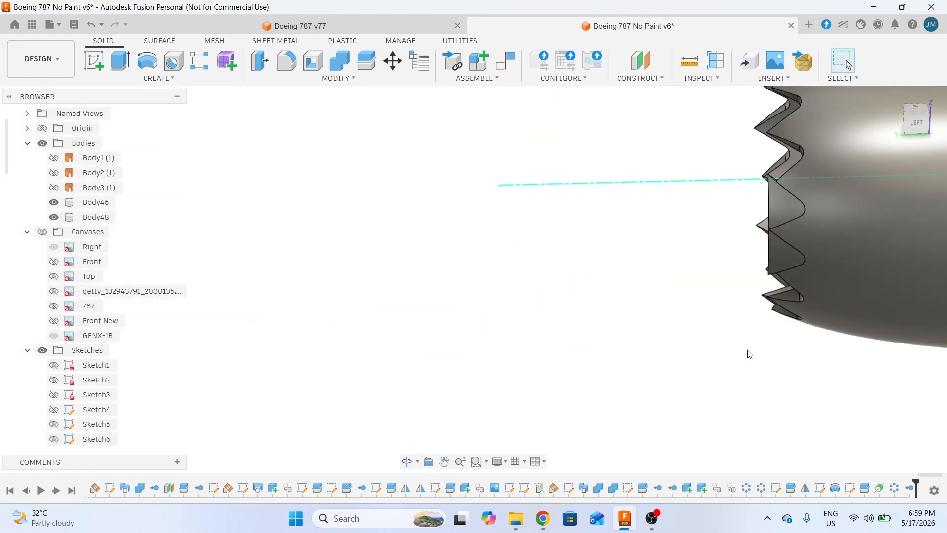
pyautogui.click(794, 211)
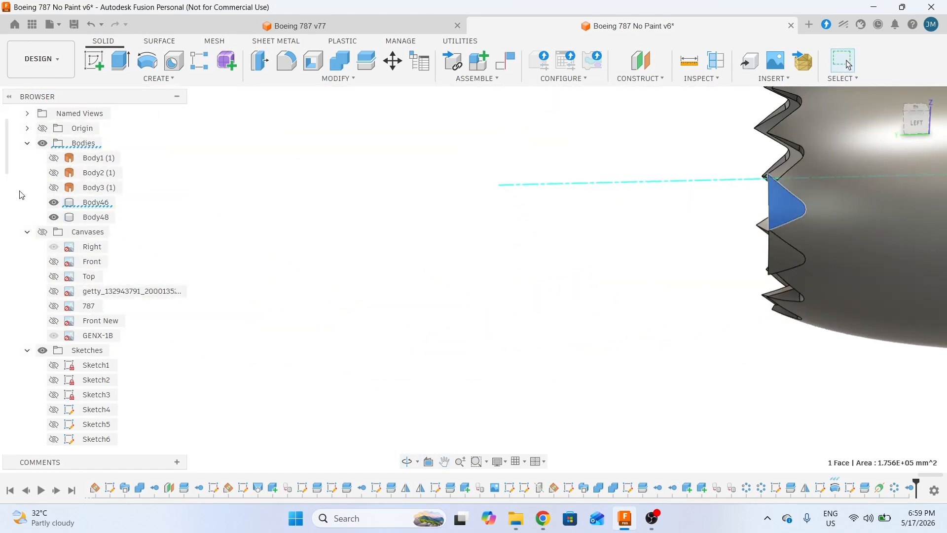
pyautogui.rightClick(90, 202)
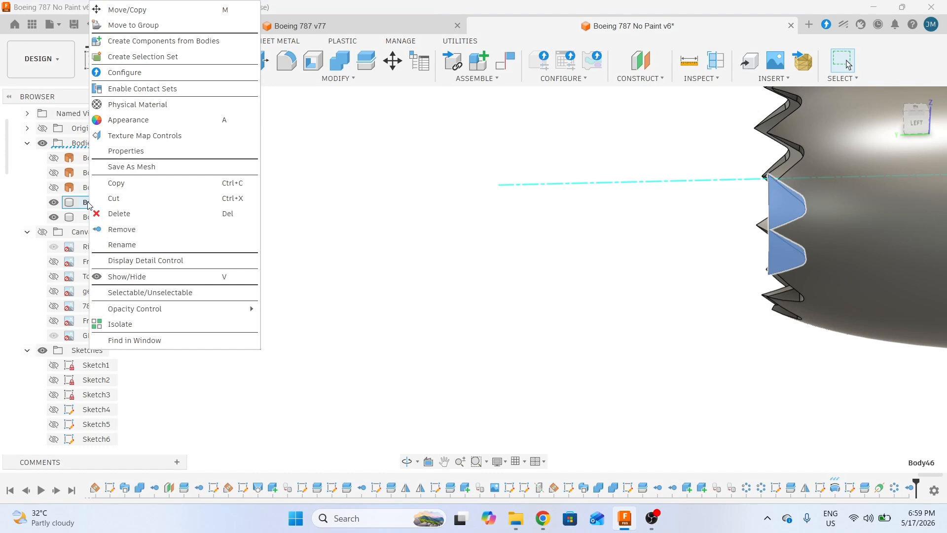
pyautogui.click(128, 230)
pyautogui.keyDown('shift'); pyautogui.moveTo(562, 321); pyautogui.dragTo(830, 323, button='middle'); pyautogui.keyUp('shift')
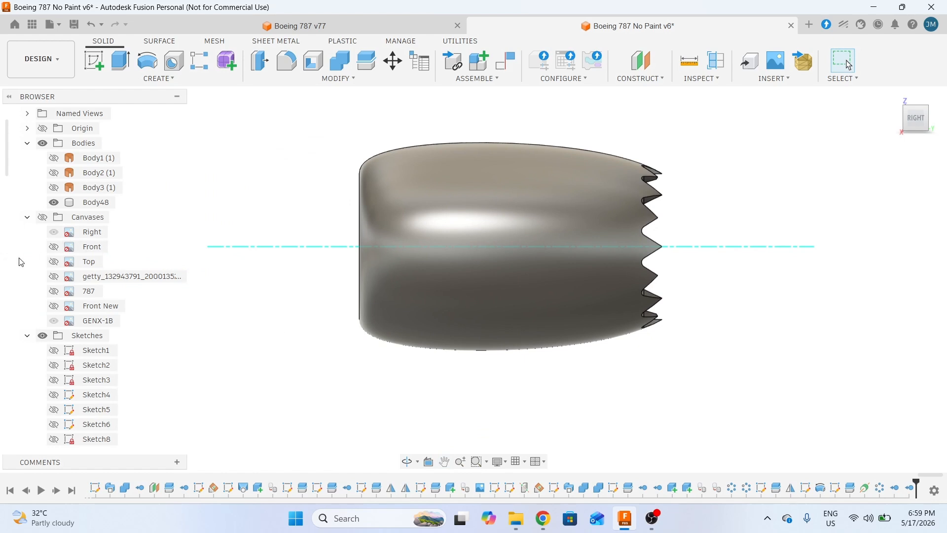
pyautogui.click(43, 217)
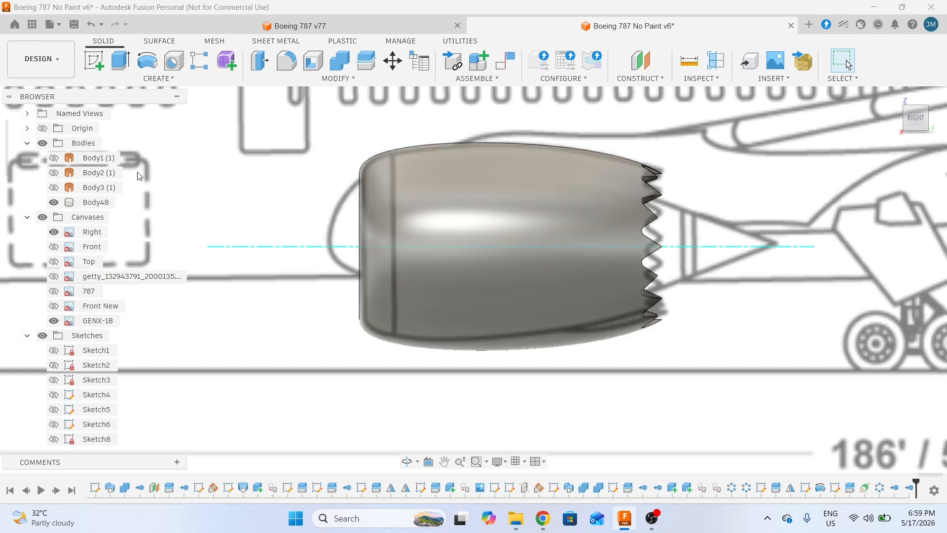
pyautogui.click(48, 219)
pyautogui.keyDown('shift'); pyautogui.moveTo(799, 332); pyautogui.dragTo(696, 319, button='middle'); pyautogui.keyUp('shift')
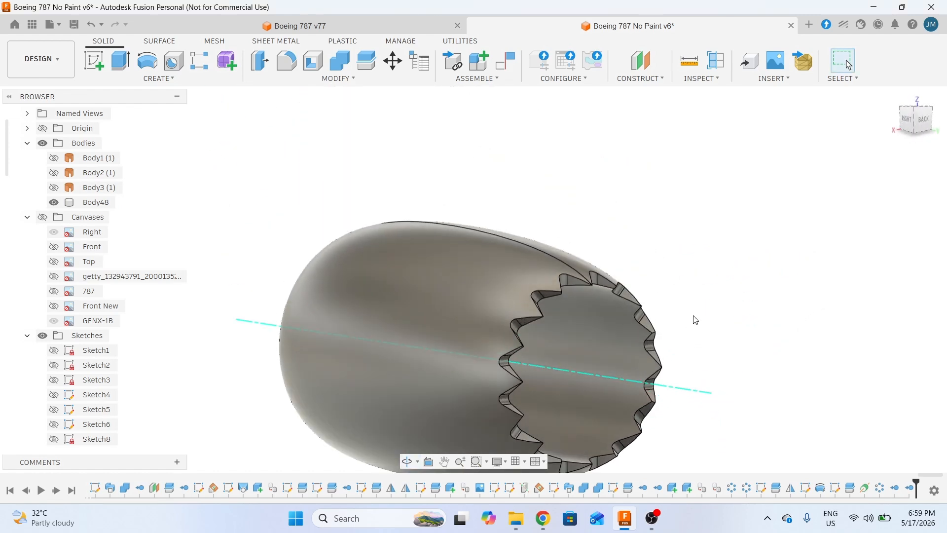
pyautogui.scroll(-4, 695, 320)
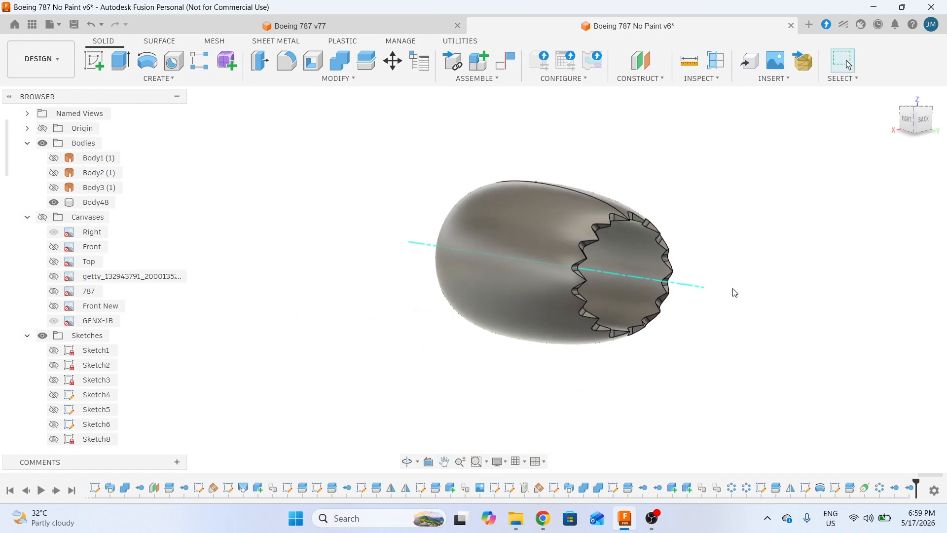